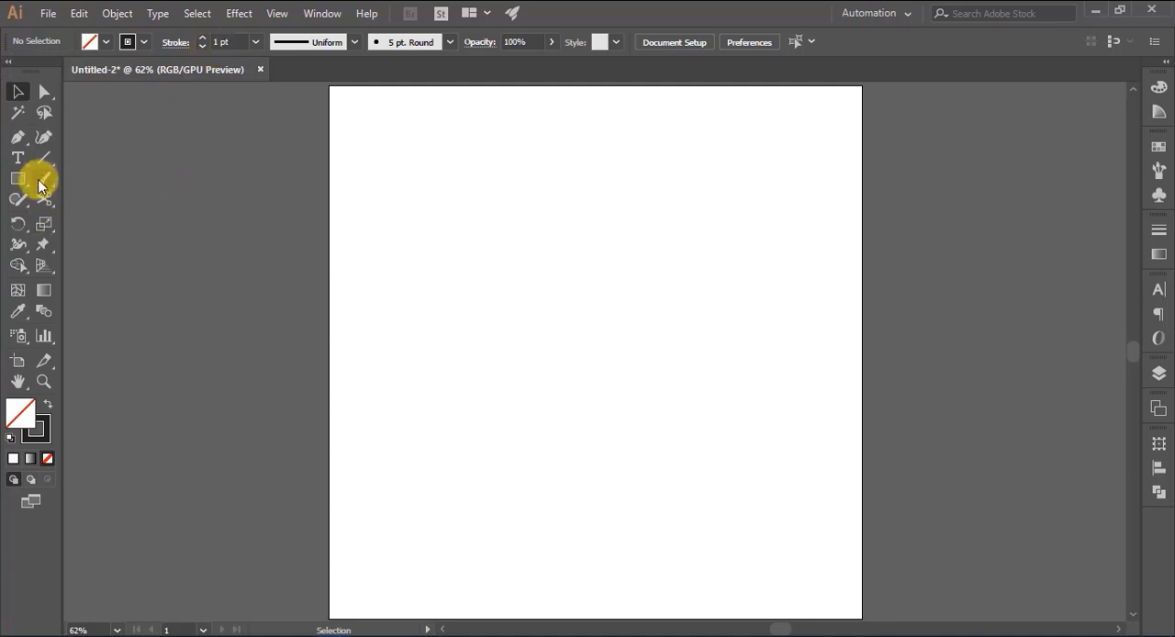
# - Draw a circle about 455 px wide near the artboard's center and place an overlapping copy slightly to its left
pyautogui.moveTo(11, 185); pyautogui.dragTo(74, 220)
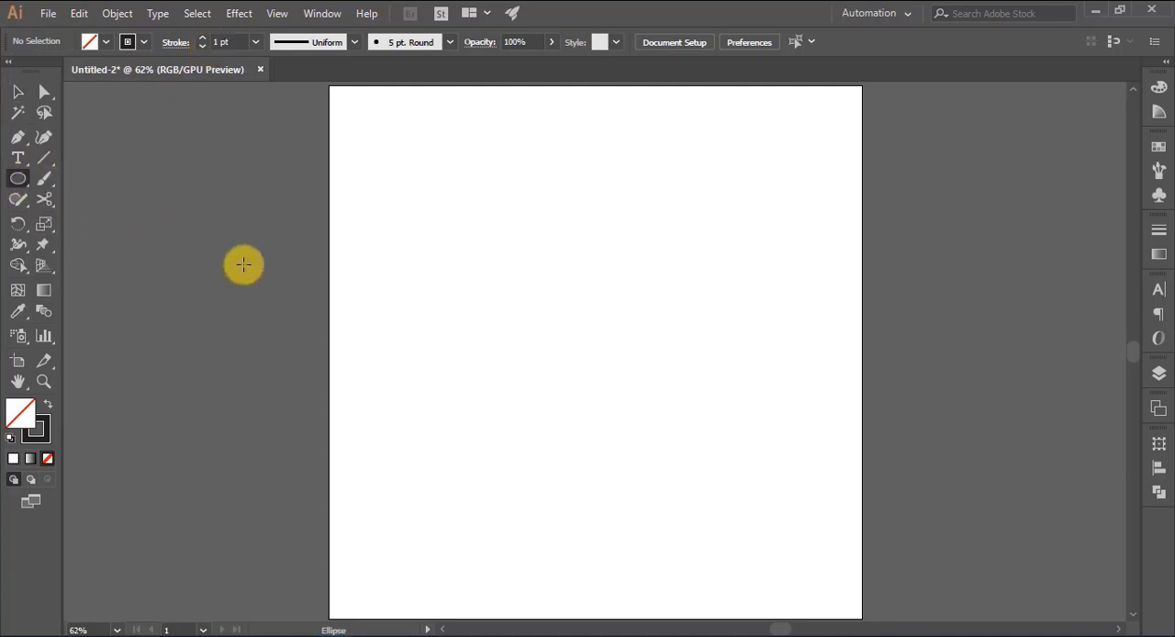
pyautogui.moveTo(492, 235); pyautogui.dragTo(676, 477)
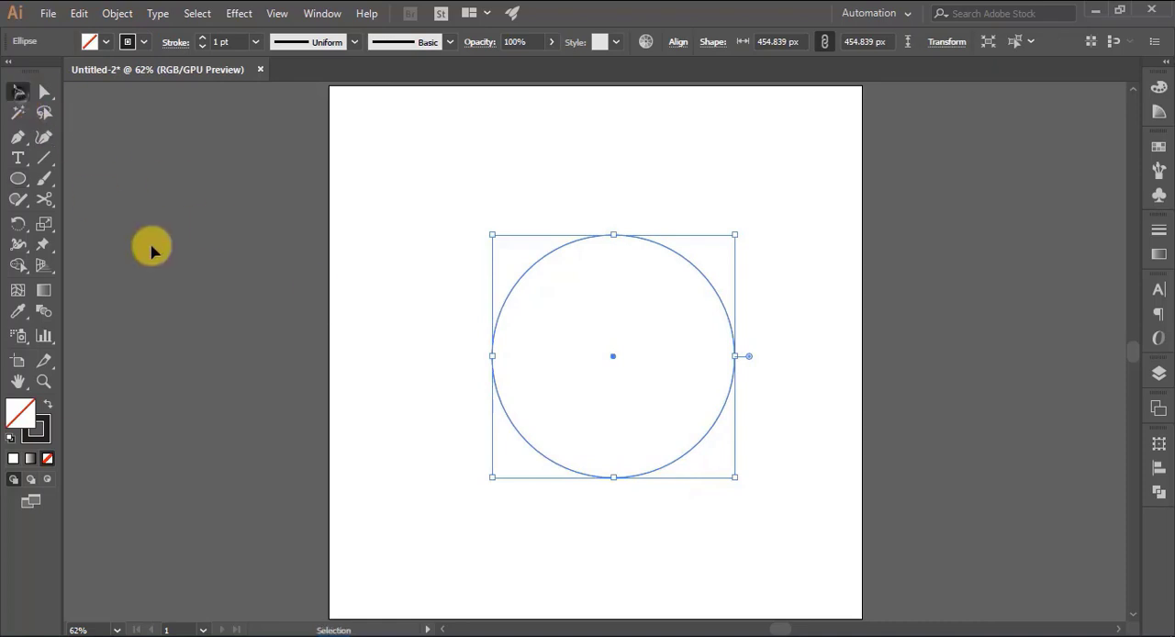
pyautogui.click(274, 301)
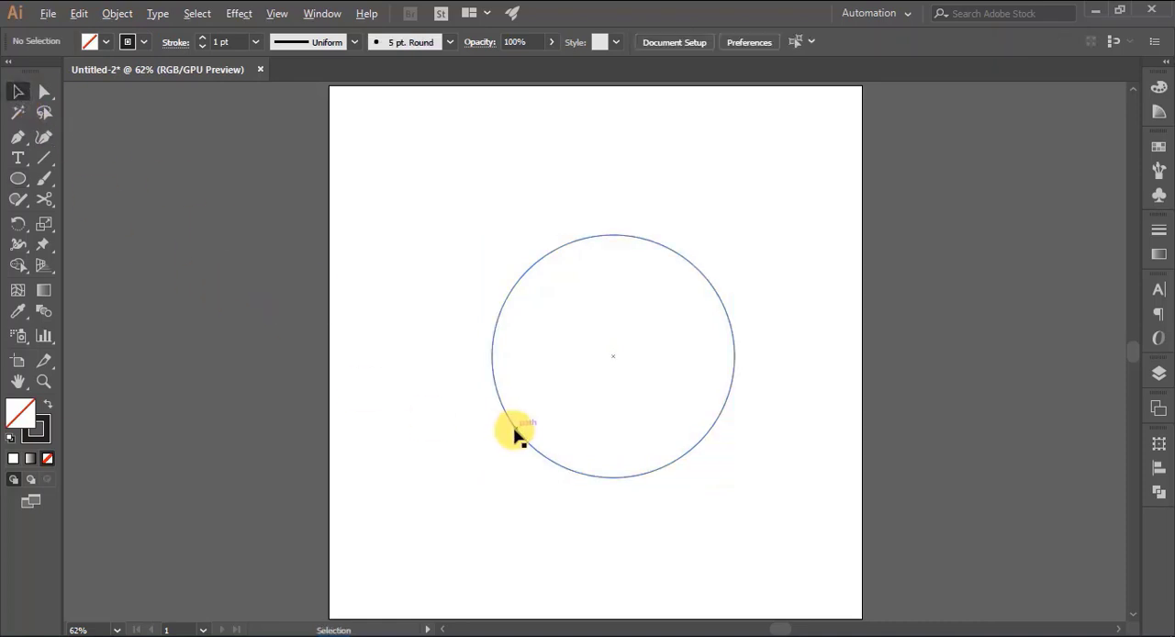
pyautogui.moveTo(516, 436); pyautogui.dragTo(484, 434)
pyautogui.click(918, 433)
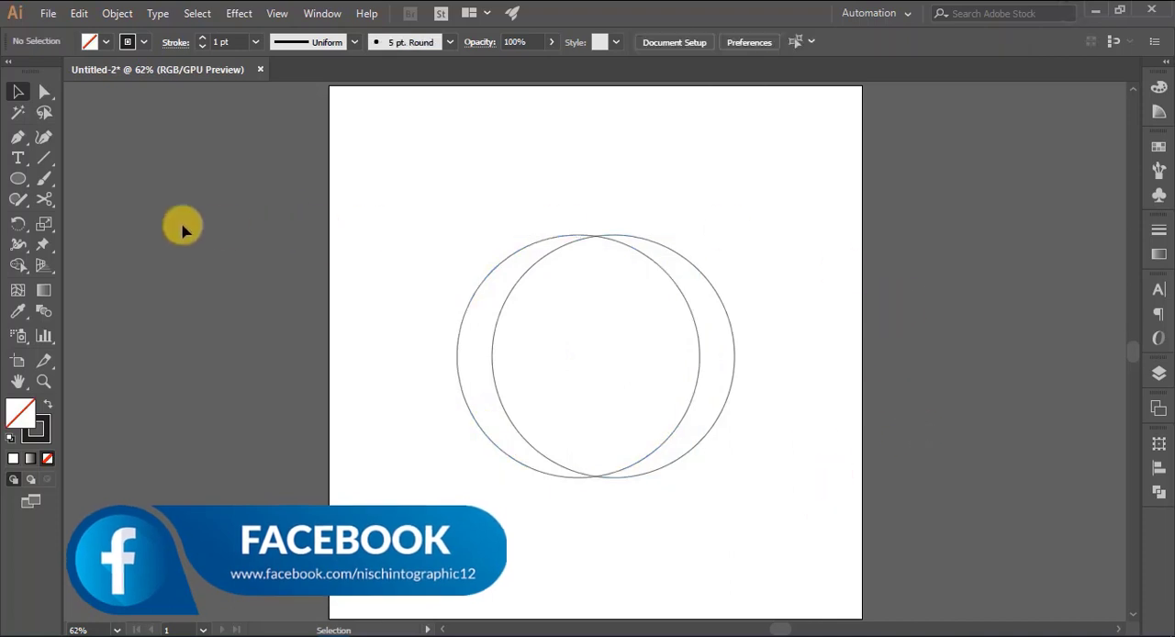
# - Draw a circle about 235 px wide over the large circles' right side and a smaller one overlapping its upper-right edge
pyautogui.click(18, 179)
pyautogui.moveTo(592, 233)
pyautogui.mouseDown()
pyautogui.moveTo(670, 319)
pyautogui.moveTo(709, 392)
pyautogui.mouseUp()
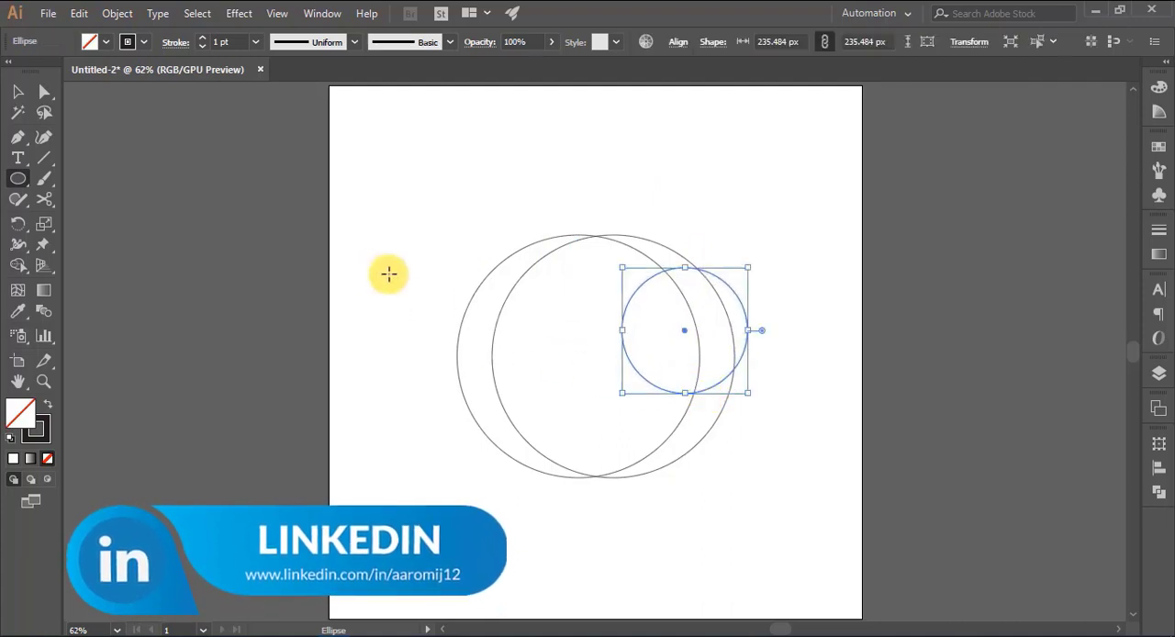
pyautogui.moveTo(562, 176); pyautogui.dragTo(648, 260)
pyautogui.click(18, 93)
pyautogui.click(600, 228)
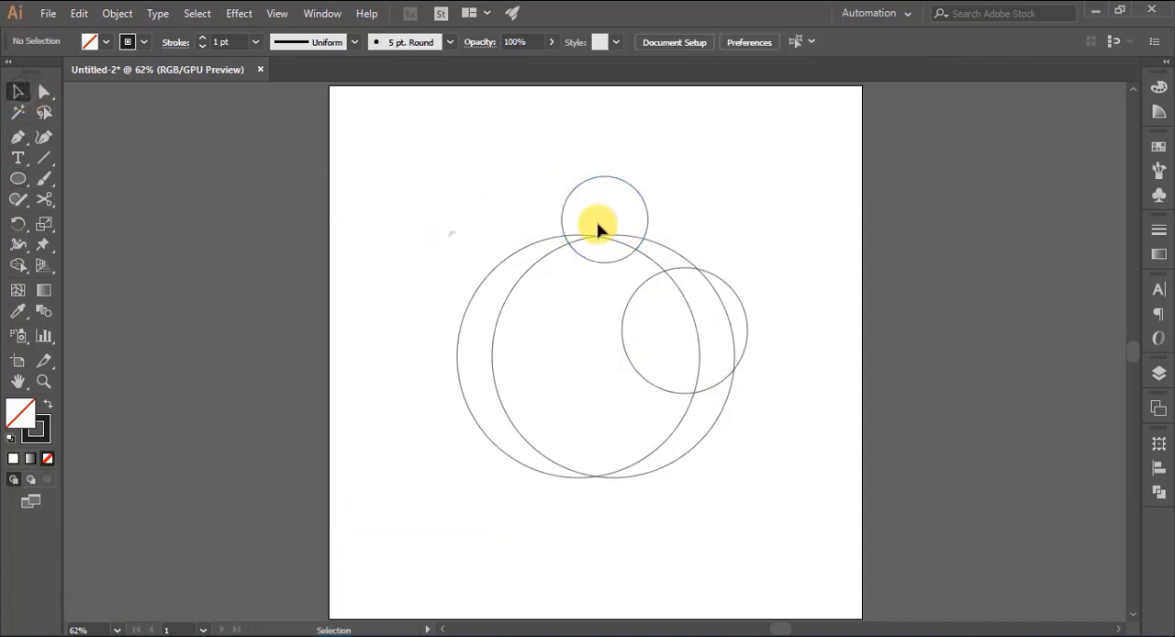
pyautogui.moveTo(648, 221); pyautogui.dragTo(763, 296)
pyautogui.click(821, 308)
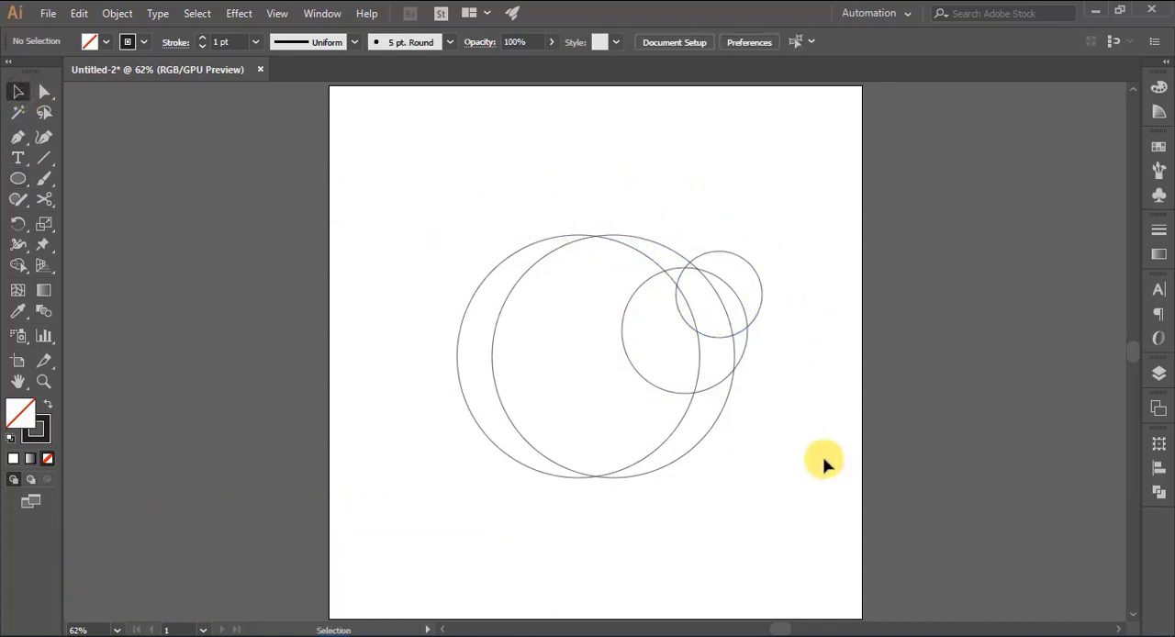
# - Draw three neighbouring circles about 169, 141 and 149 px wide inside the upper-left part of the large circles
pyautogui.click(18, 179)
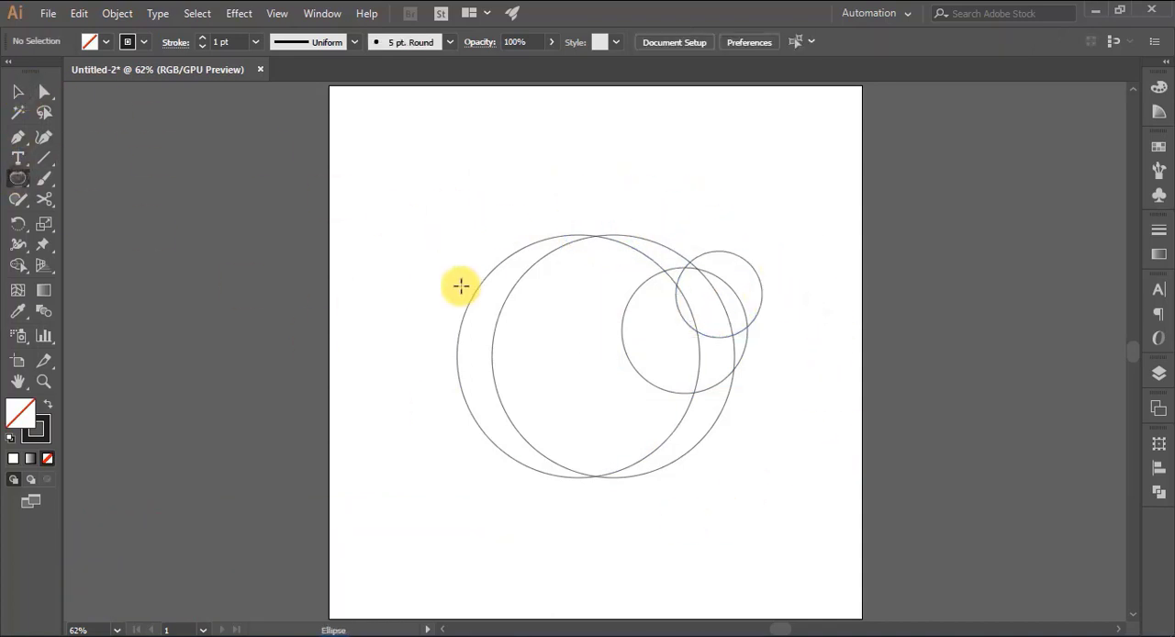
pyautogui.moveTo(499, 282); pyautogui.dragTo(549, 371)
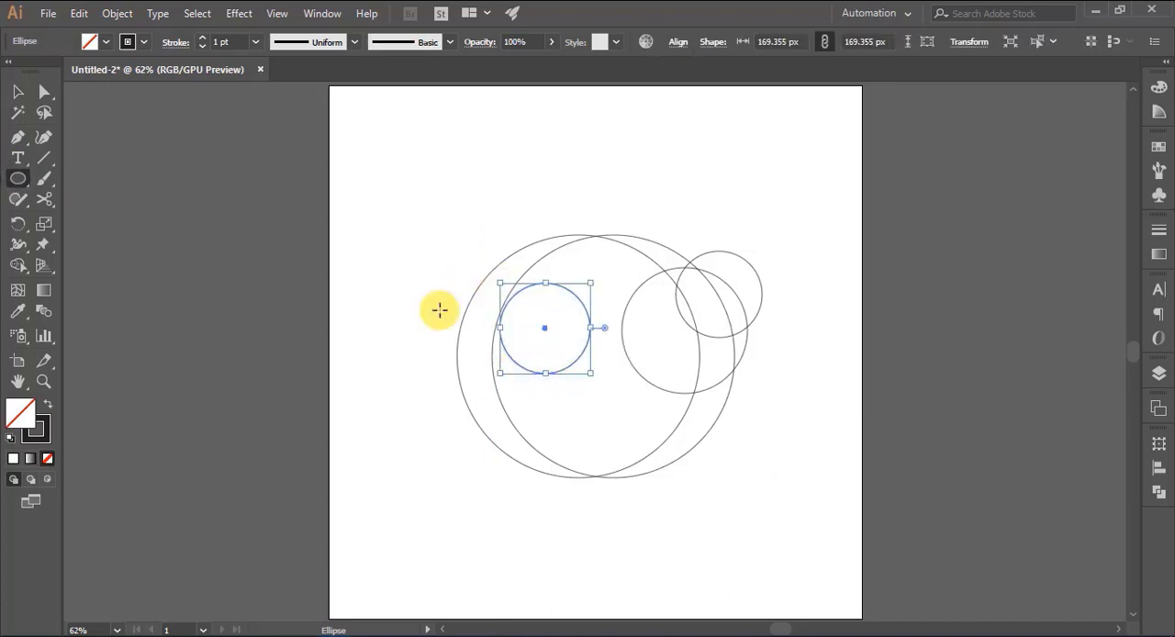
pyautogui.moveTo(555, 263); pyautogui.dragTo(607, 338)
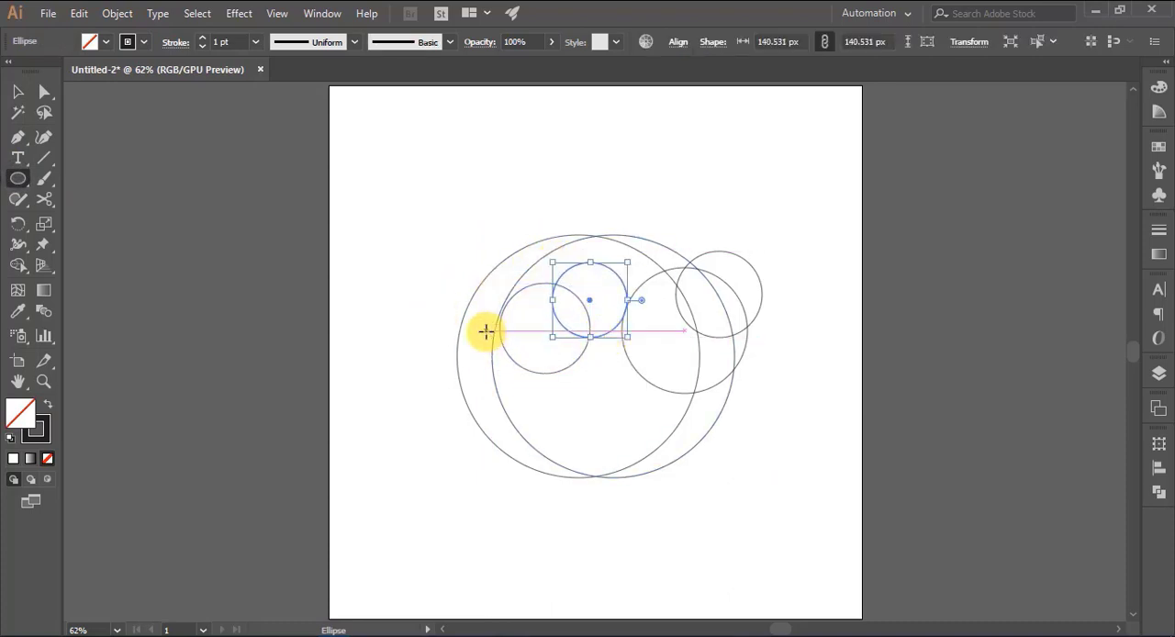
pyautogui.moveTo(483, 326); pyautogui.dragTo(554, 405)
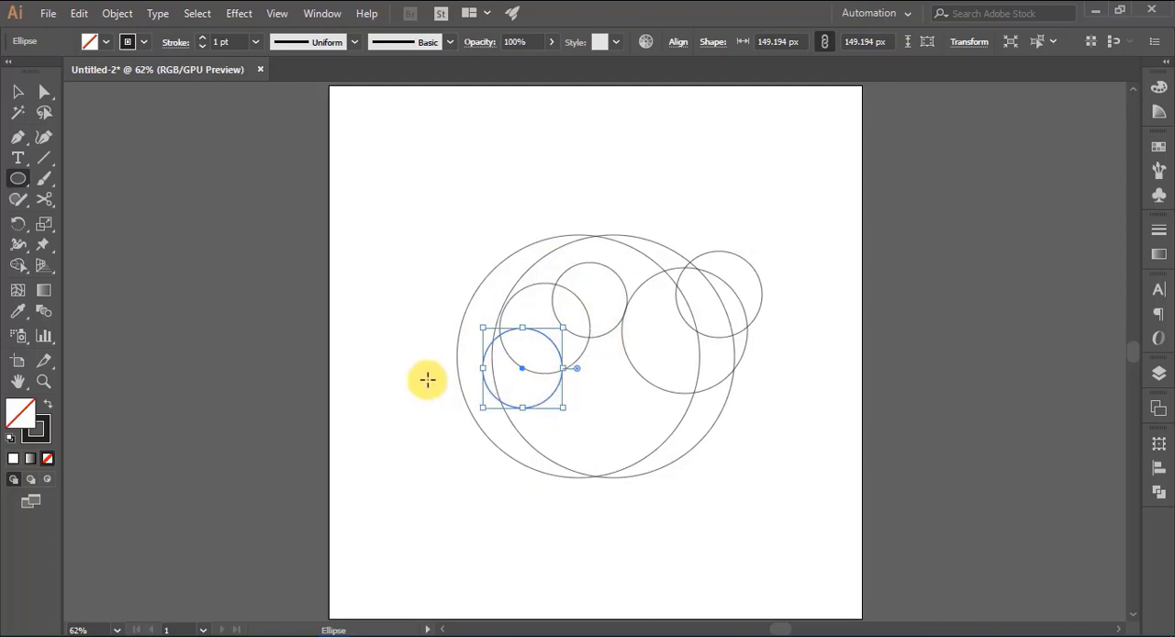
pyautogui.click(18, 92)
pyautogui.click(412, 350)
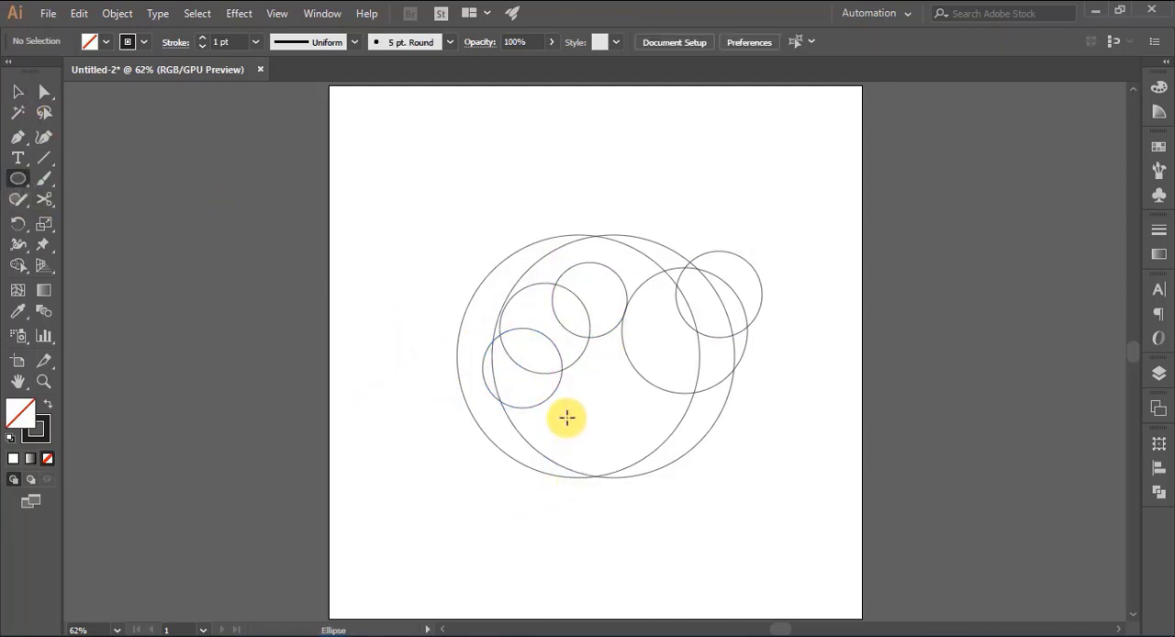
# - Draw a small circle at the large circles' bottom intersection and three tiny circles beside their lower-left edge
pyautogui.moveTo(566, 417); pyautogui.dragTo(614, 484)
pyautogui.moveTo(517, 451)
pyautogui.mouseDown()
pyautogui.moveTo(538, 468)
pyautogui.moveTo(502, 478)
pyautogui.mouseUp()
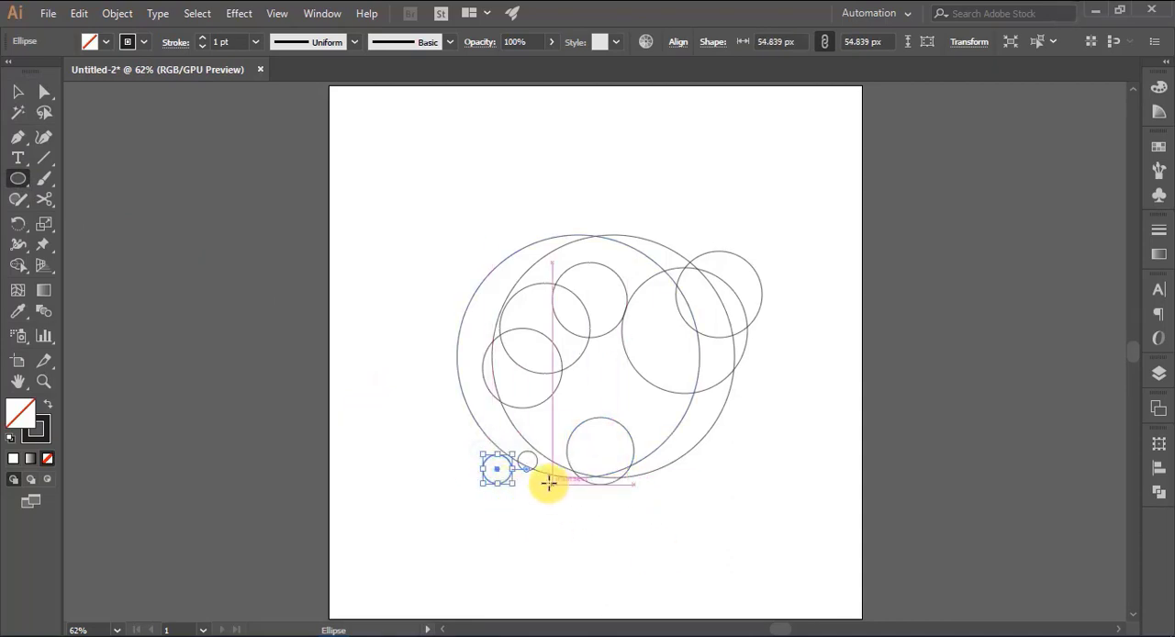
pyautogui.moveTo(543, 468); pyautogui.dragTo(560, 484)
pyautogui.click(17, 91)
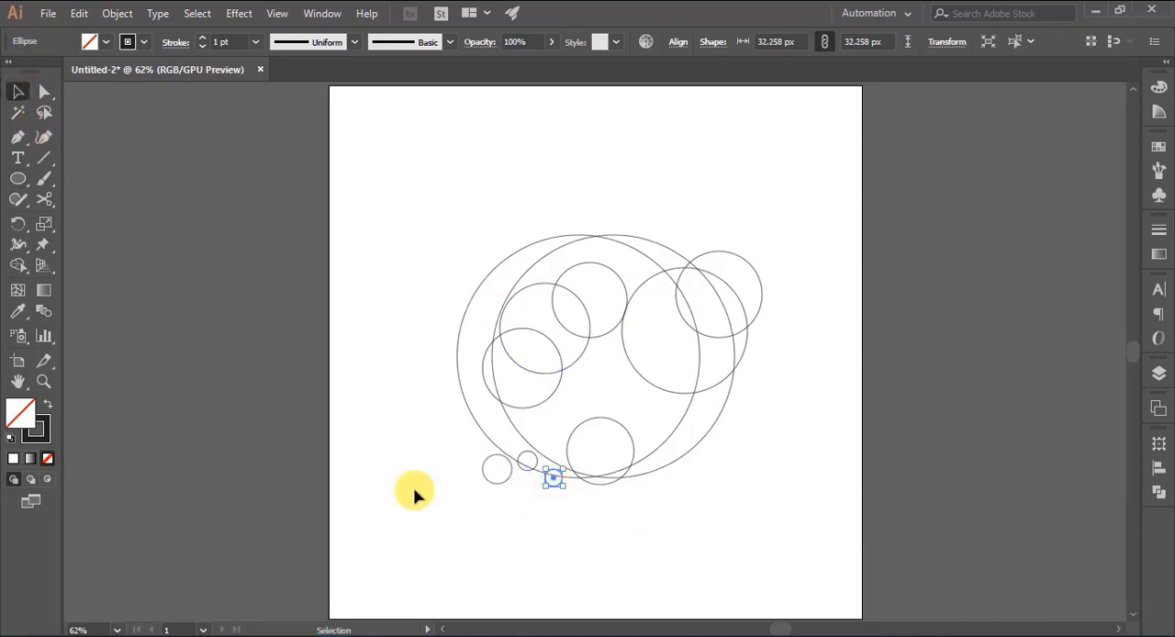
pyautogui.click(666, 516)
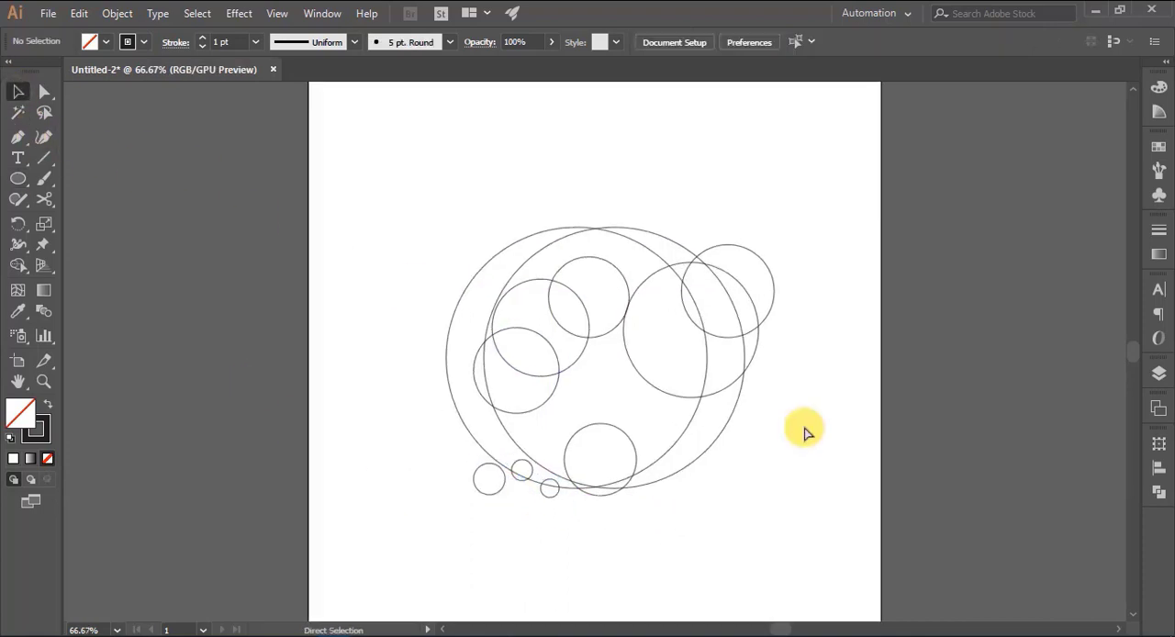
# - Spread the three tiny circles out to the lower left of the large circles and shrink the lowest one slightly
pyautogui.hotkey('ctrl', '1')
pyautogui.scroll(-1, 881, 441)
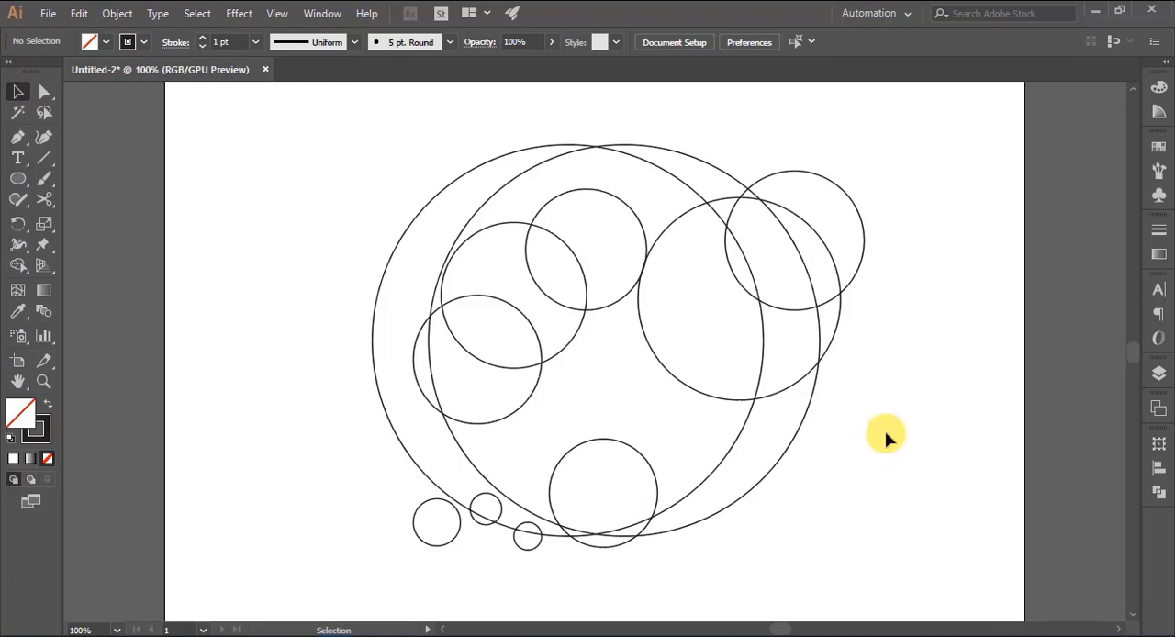
pyautogui.moveTo(449, 542); pyautogui.dragTo(361, 451)
pyautogui.moveTo(497, 520); pyautogui.dragTo(284, 472)
pyautogui.moveTo(526, 550); pyautogui.dragTo(401, 547)
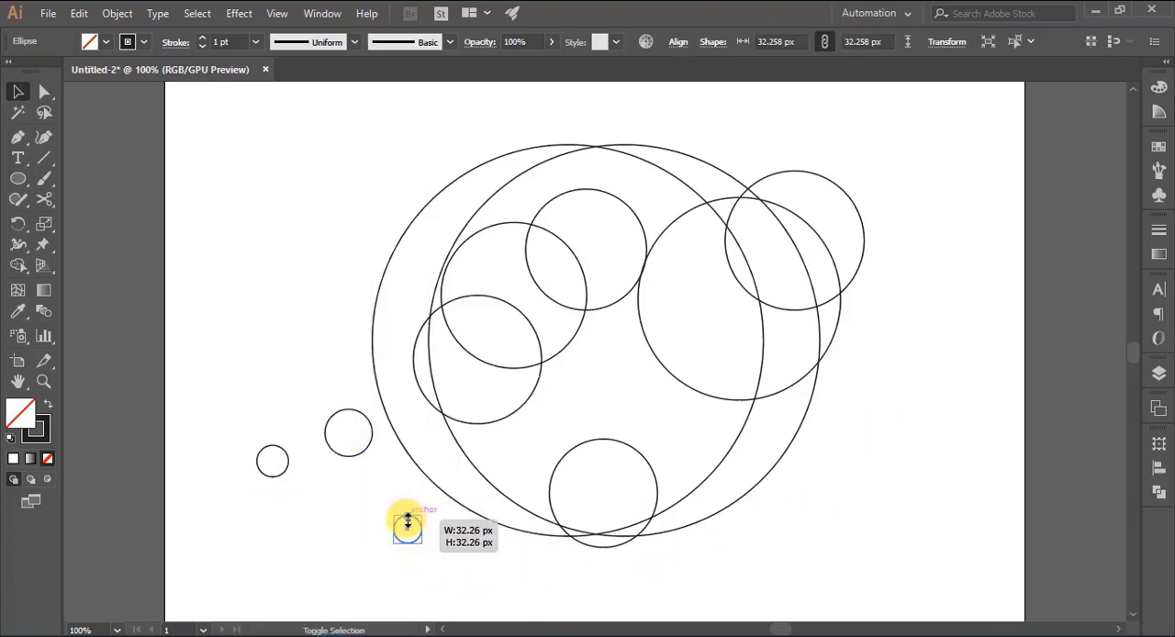
pyautogui.click(320, 542)
# - Shrink the lowest circle of the left-hand cluster and enlarge the cluster's middle circle to about 182 px
pyautogui.click(535, 393)
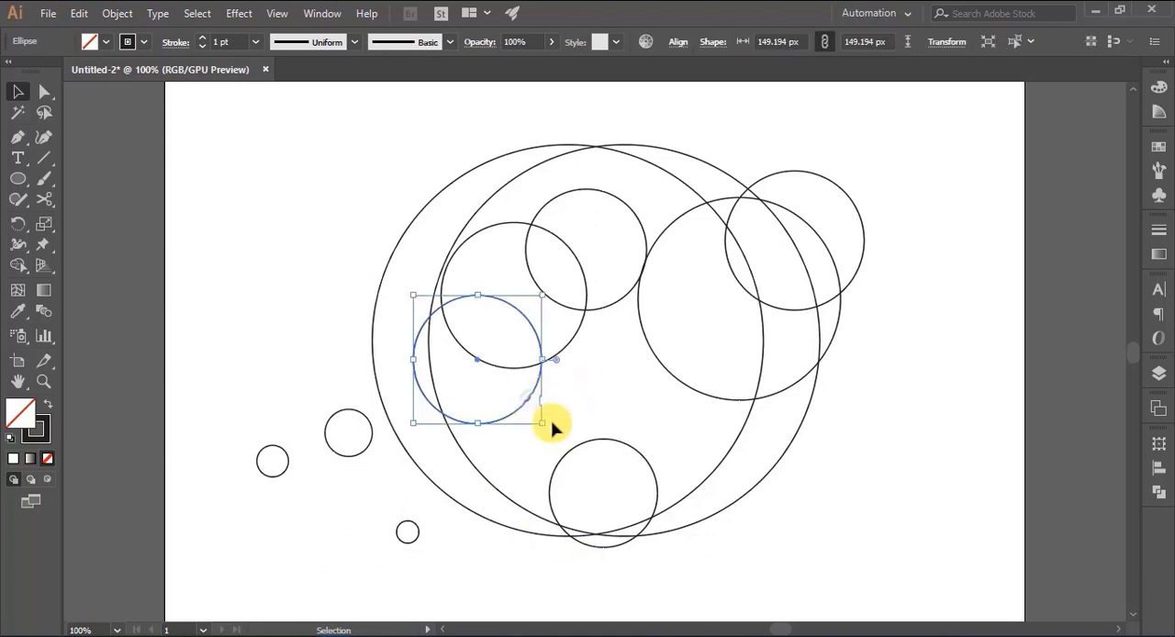
pyautogui.moveTo(549, 426); pyautogui.dragTo(597, 374)
pyautogui.click(518, 381)
pyautogui.click(307, 321)
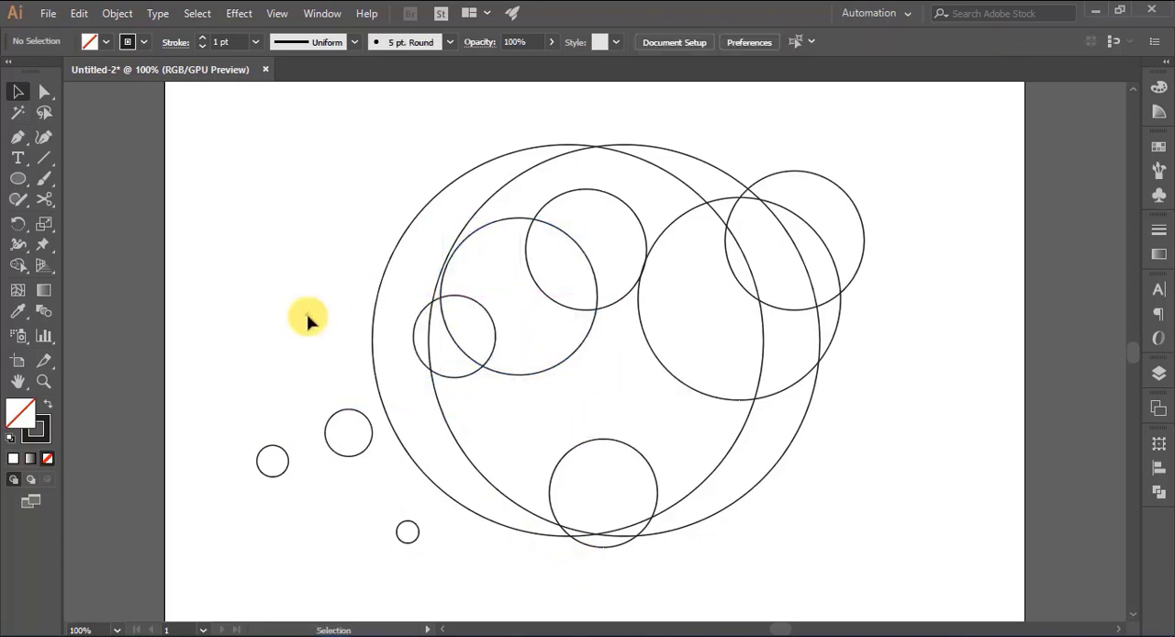
# - Shrink the left-hand cluster's middle circle and move it up along the inside edge of the right large circle
pyautogui.moveTo(465, 244); pyautogui.dragTo(466, 234)
pyautogui.click(312, 271)
pyautogui.click(571, 346)
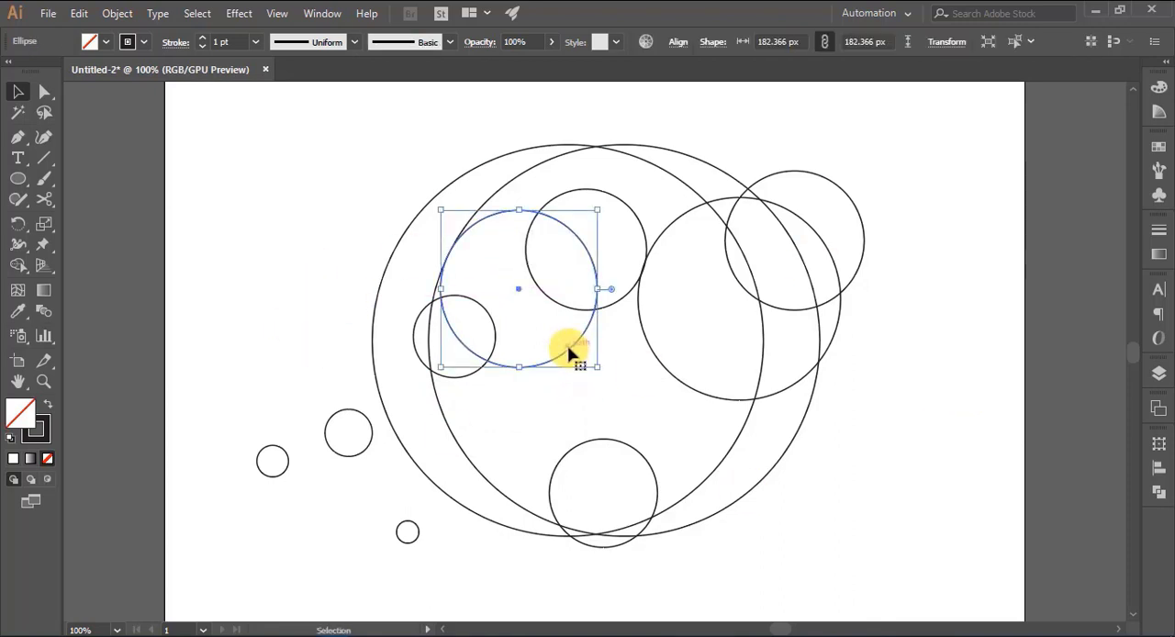
pyautogui.moveTo(595, 365)
pyautogui.mouseDown()
pyautogui.moveTo(557, 328)
pyautogui.moveTo(608, 299)
pyautogui.moveTo(533, 327)
pyautogui.mouseUp()
pyautogui.click(265, 296)
pyautogui.click(318, 292)
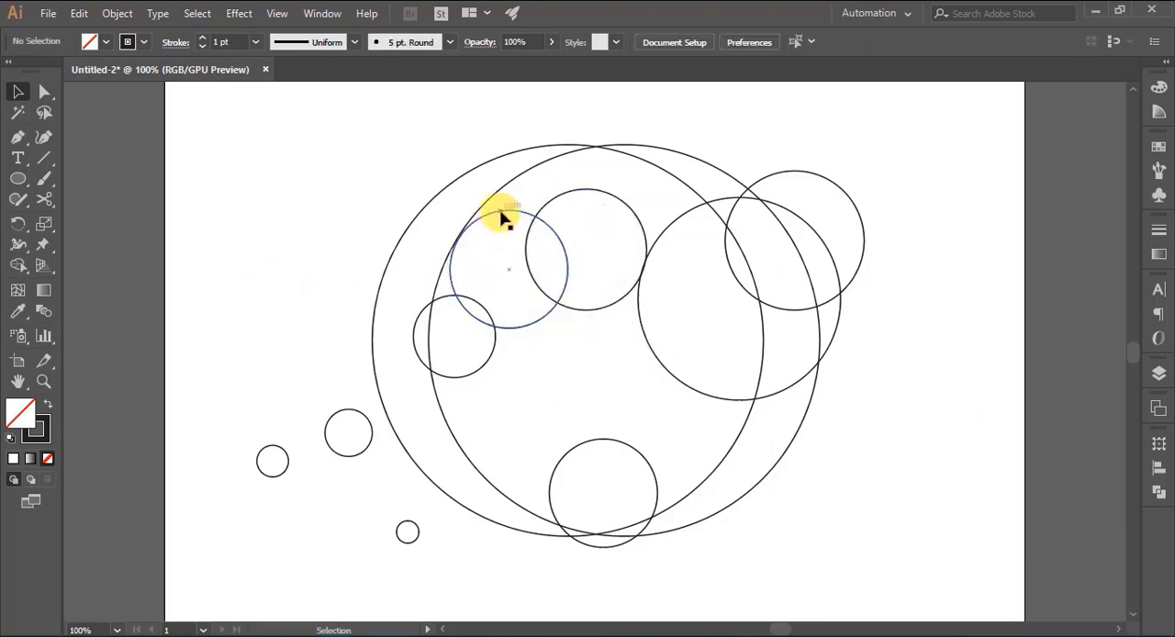
pyautogui.moveTo(499, 217); pyautogui.dragTo(503, 207)
pyautogui.click(252, 269)
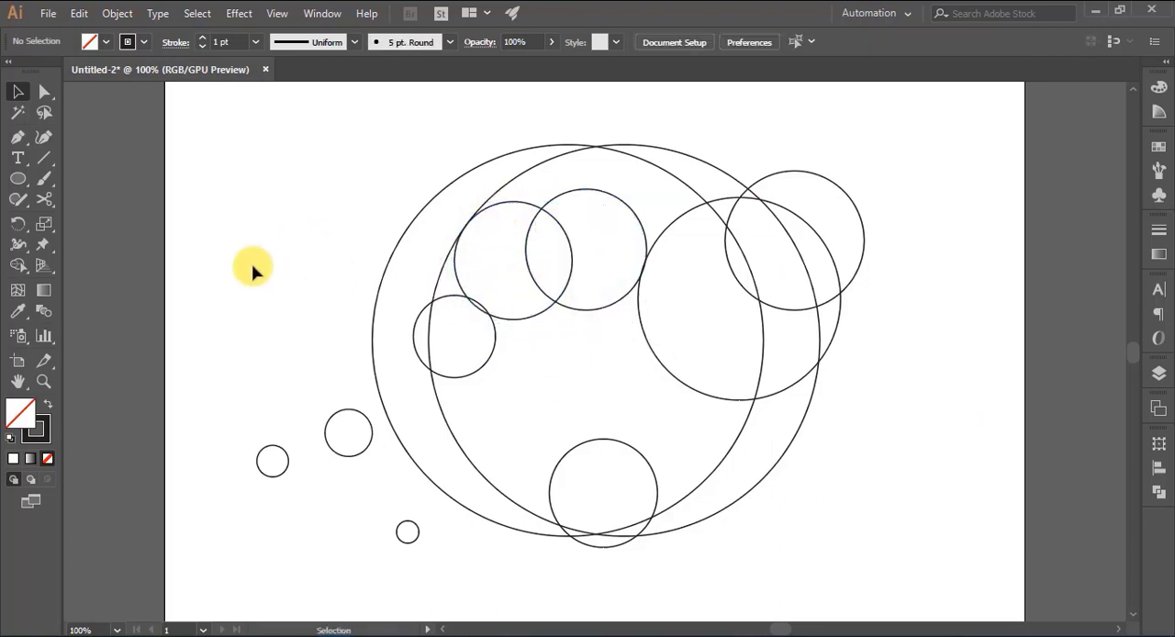
# - Shift the left-hand cluster's middle circle down and left, and move the top circle left to overlap it more
pyautogui.moveTo(536, 322); pyautogui.dragTo(528, 334)
pyautogui.click(325, 306)
pyautogui.moveTo(605, 306)
pyautogui.mouseDown()
pyautogui.moveTo(577, 332)
pyautogui.moveTo(593, 297)
pyautogui.moveTo(593, 312)
pyautogui.mouseUp()
pyautogui.click(341, 260)
pyautogui.click(316, 234)
pyautogui.click(294, 279)
# - Enlarge the medium circle on the right side and shift the smaller circle overlapping it to the right
pyautogui.moveTo(823, 359); pyautogui.dragTo(871, 350)
pyautogui.moveTo(852, 286); pyautogui.dragTo(880, 306)
pyautogui.click(703, 351)
pyautogui.moveTo(687, 290); pyautogui.dragTo(646, 294)
pyautogui.click(975, 349)
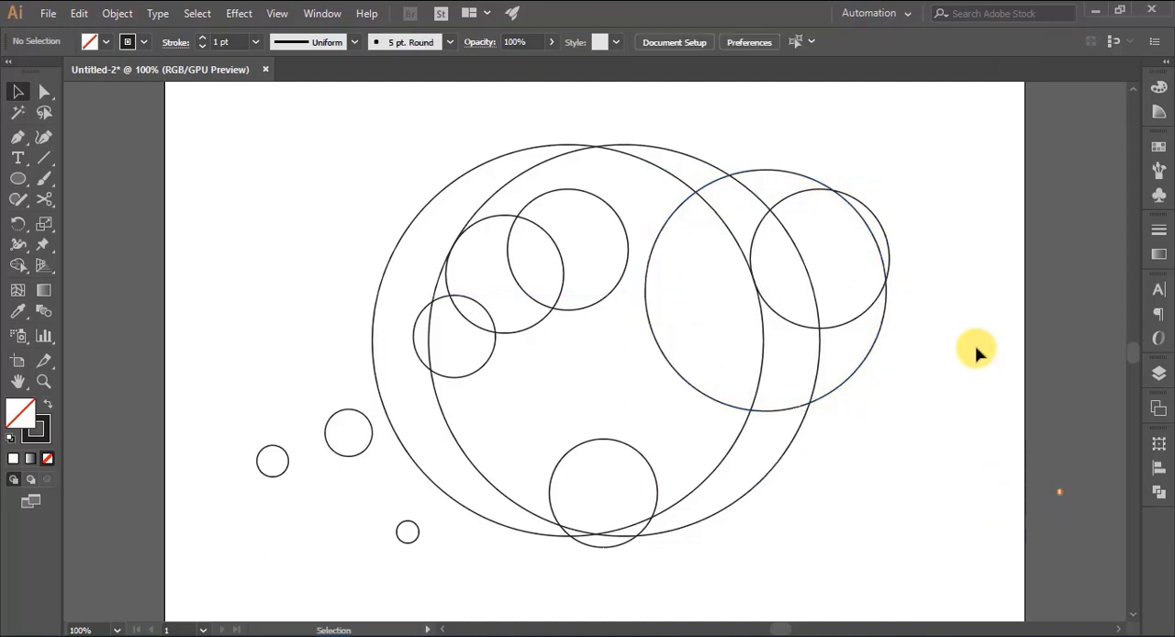
# - Lower the left-hand cluster's middle circle slightly and move its top circle down about 4 px
pyautogui.moveTo(531, 332); pyautogui.dragTo(520, 343)
pyautogui.click(270, 325)
pyautogui.click(572, 314)
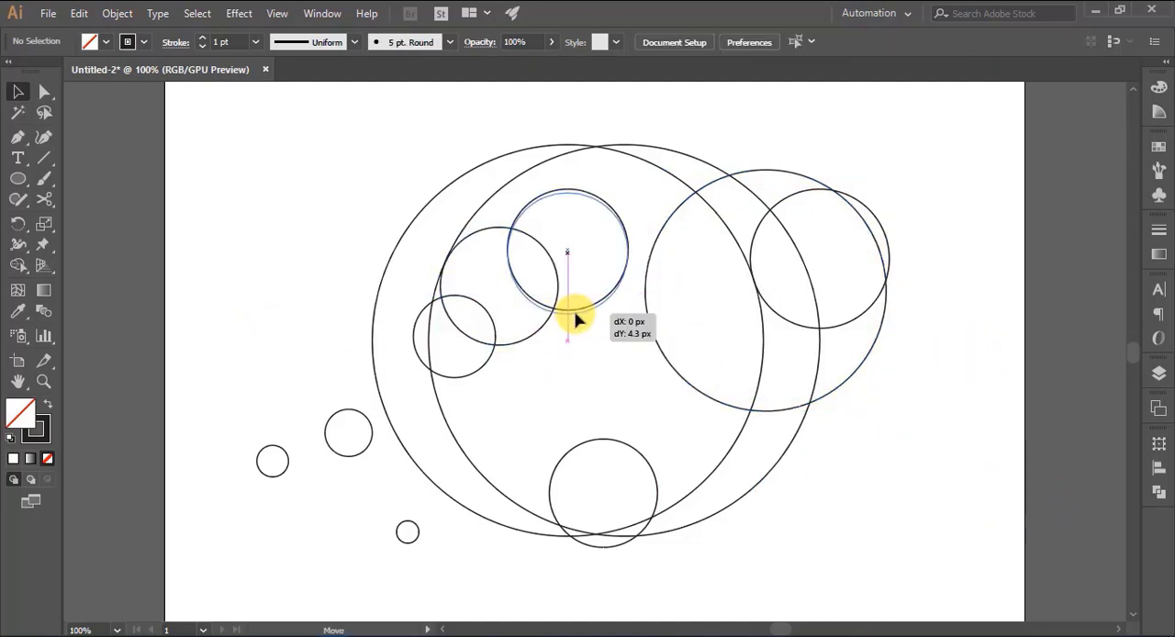
pyautogui.click(286, 294)
# - Enlarge the middle circle of the left-hand cluster to about 157 px
pyautogui.click(543, 330)
pyautogui.moveTo(555, 342); pyautogui.dragTo(527, 357)
pyautogui.click(528, 361)
pyautogui.click(310, 324)
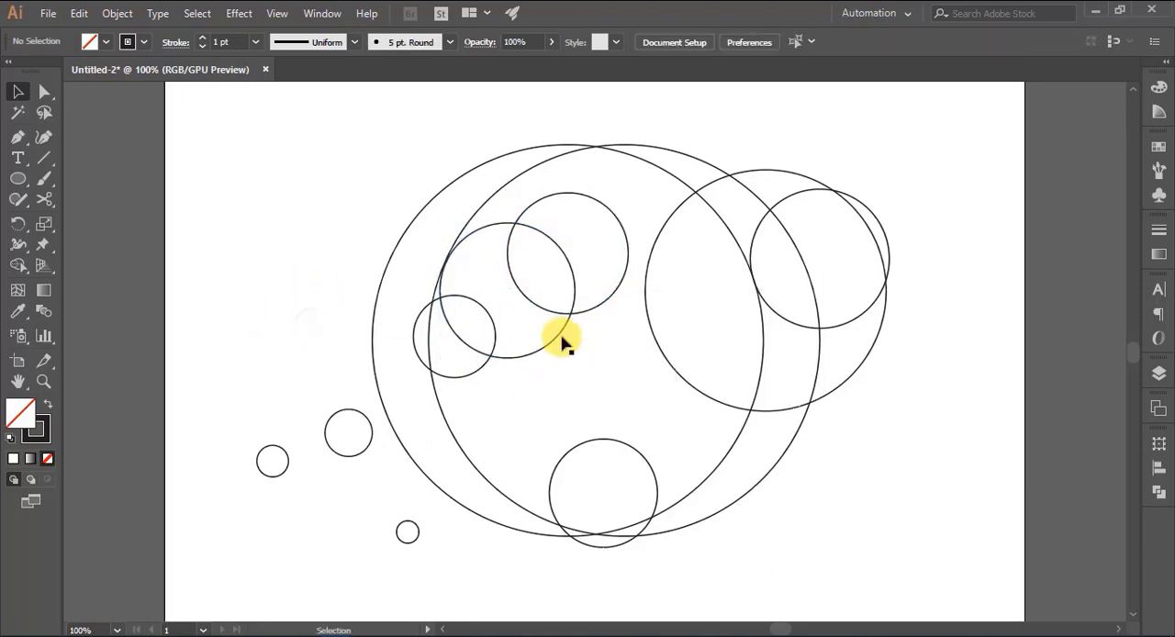
# - Fine-tune the cluster's middle circle position so its edge touches the inside of the right large circle
pyautogui.hotkey('ctrl', '+')
pyautogui.hotkey('ctrl', '+')
pyautogui.moveTo(593, 385); pyautogui.dragTo(578, 385)
pyautogui.click(133, 225)
pyautogui.moveTo(369, 165); pyautogui.dragTo(367, 165)
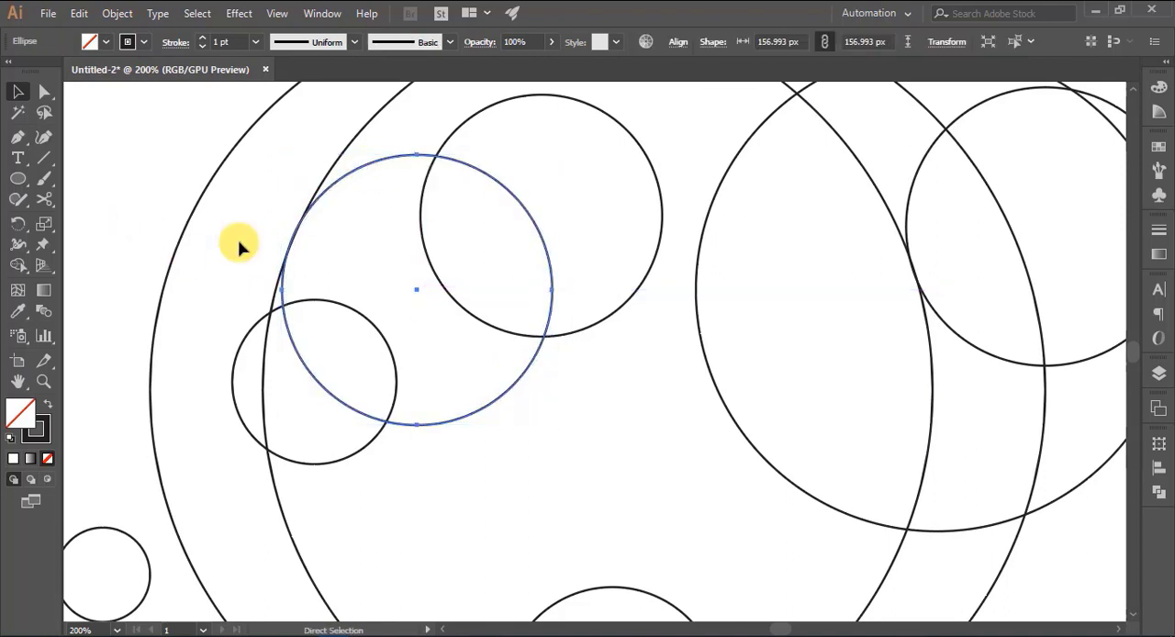
pyautogui.hotkey('ctrl', '+')
pyautogui.hotkey('ctrl', '+')
pyautogui.hotkey('ctrl', '+')
pyautogui.scroll(2, 344, 244)
pyautogui.click(183, 252)
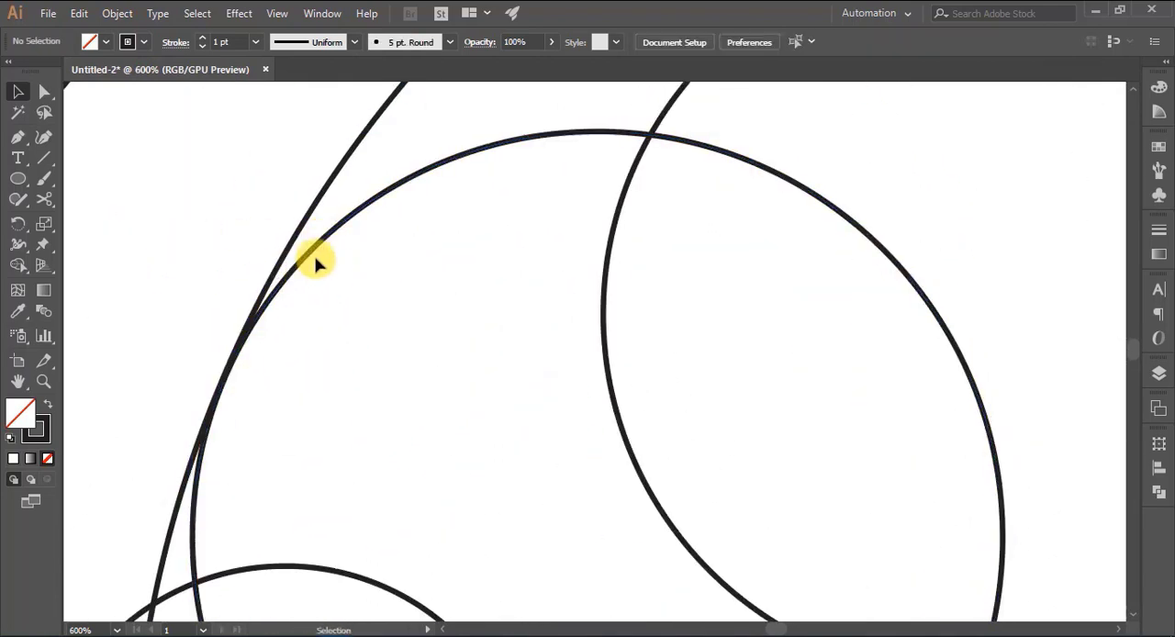
pyautogui.moveTo(296, 267)
pyautogui.mouseDown()
pyautogui.moveTo(306, 259)
pyautogui.moveTo(294, 254)
pyautogui.mouseUp()
pyautogui.scroll(-5, 616, 367)
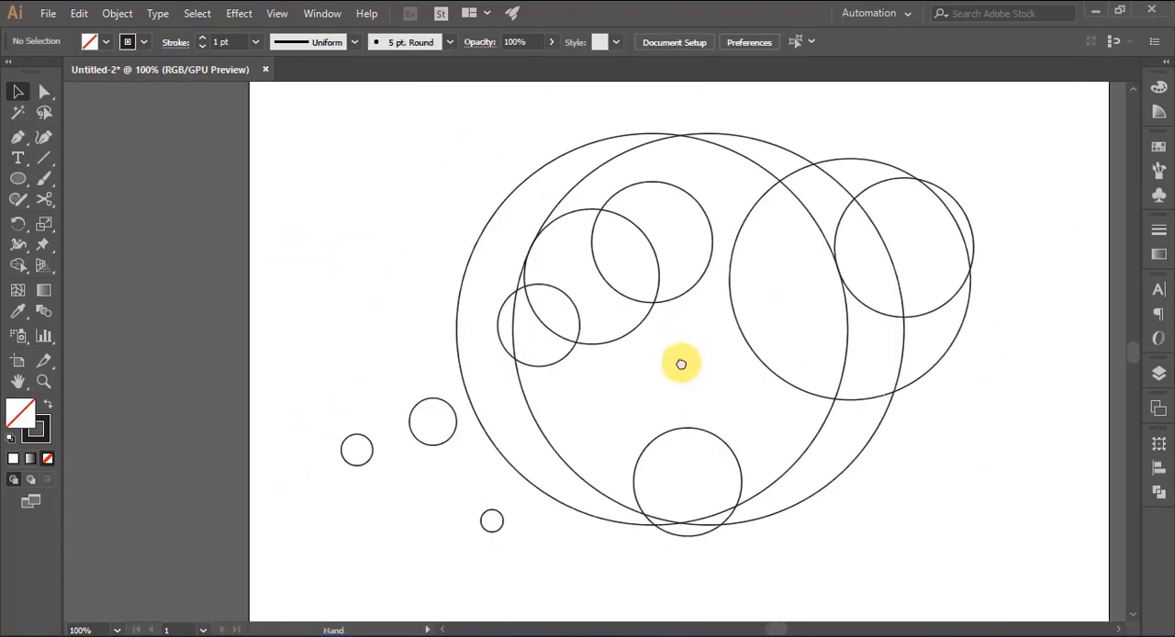
# - Move the left-hand cluster's lowest circle inside the right large circle's edge and enlarge it to about 106 px
pyautogui.moveTo(682, 367); pyautogui.dragTo(539, 382)
pyautogui.moveTo(511, 325)
pyautogui.mouseDown()
pyautogui.moveTo(516, 336)
pyautogui.moveTo(511, 326)
pyautogui.mouseUp()
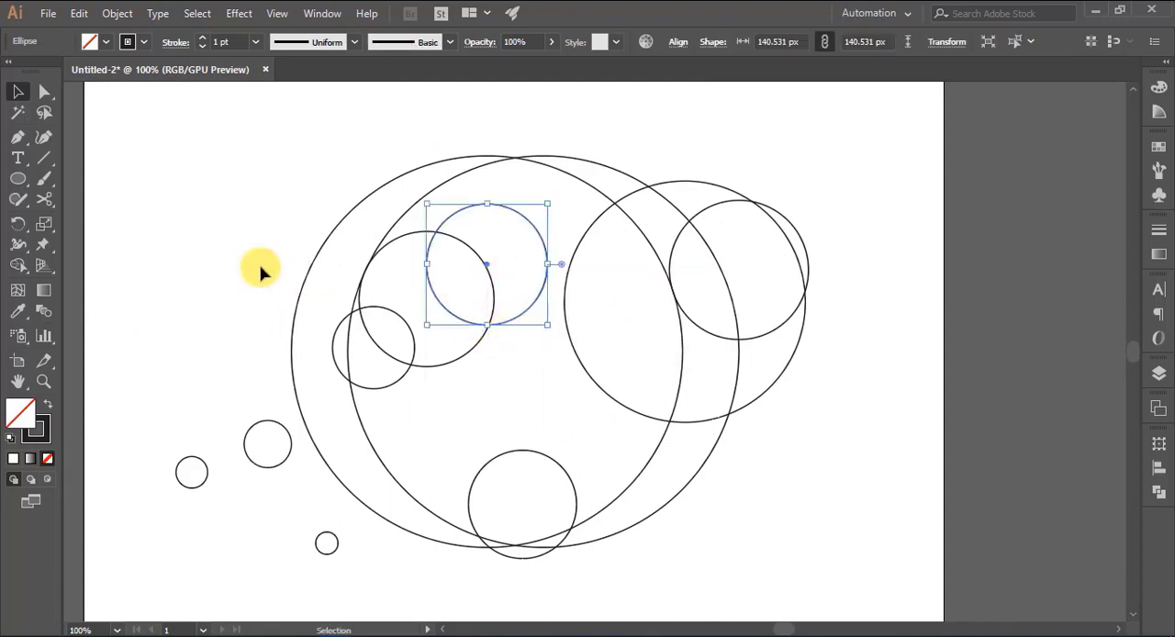
pyautogui.click(257, 269)
pyautogui.moveTo(384, 393); pyautogui.dragTo(402, 387)
pyautogui.click(213, 349)
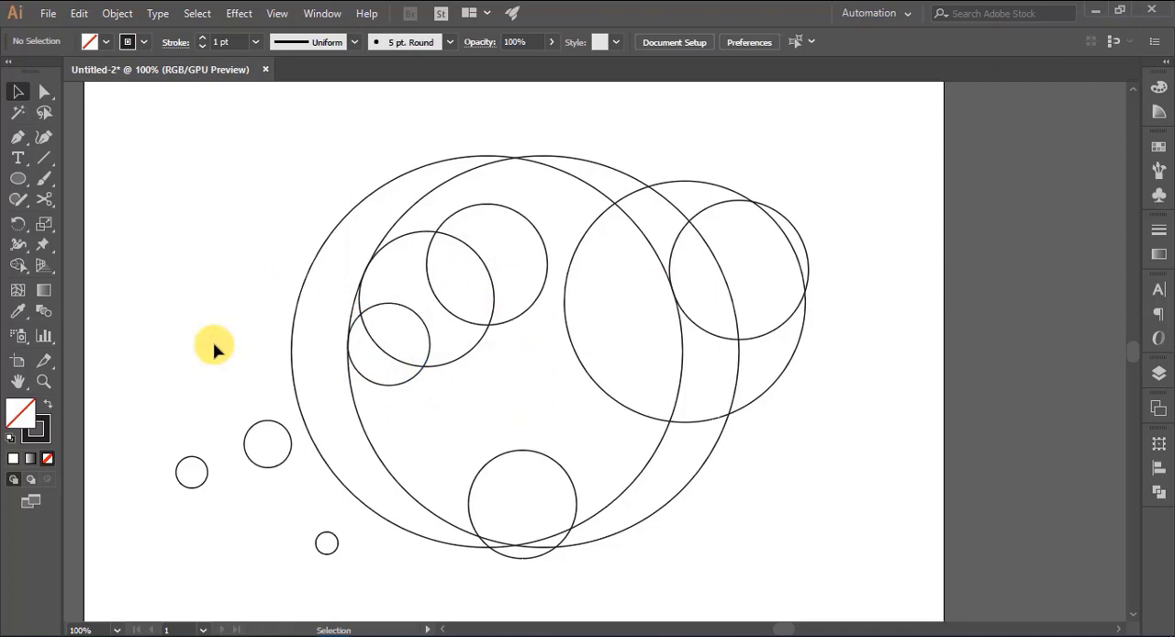
pyautogui.click(428, 345)
pyautogui.moveTo(433, 344); pyautogui.dragTo(439, 344)
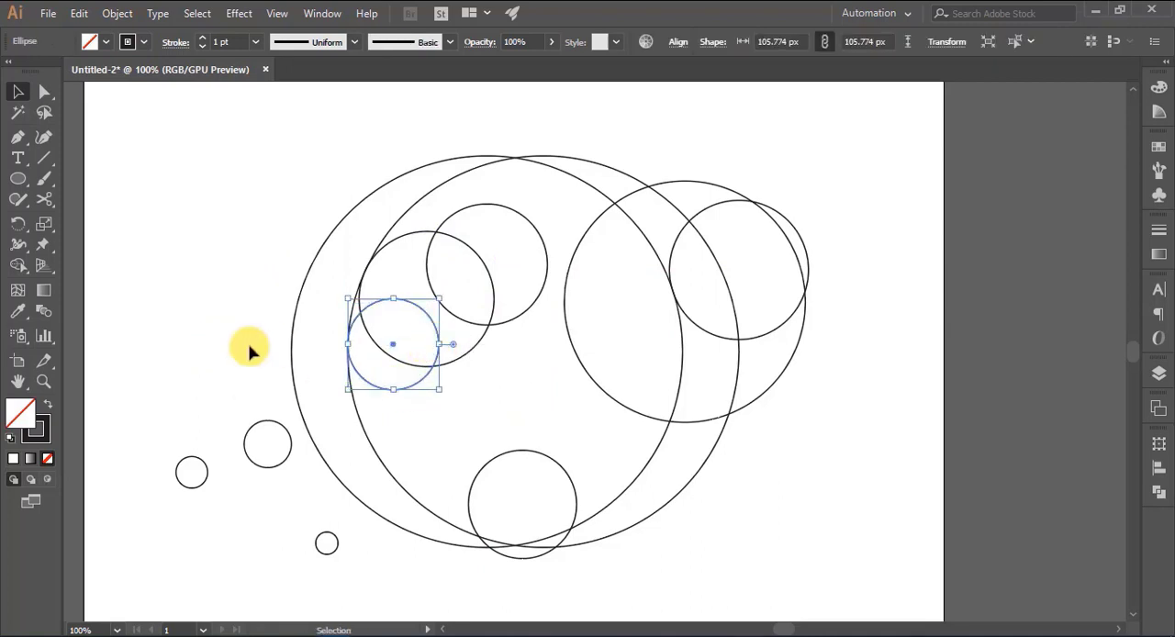
pyautogui.click(244, 343)
# - Enlarge the upper-right circle to about 172 px, and shrink and reposition the larger circle it overlaps
pyautogui.moveTo(761, 359); pyautogui.dragTo(769, 336)
pyautogui.click(967, 336)
pyautogui.click(781, 329)
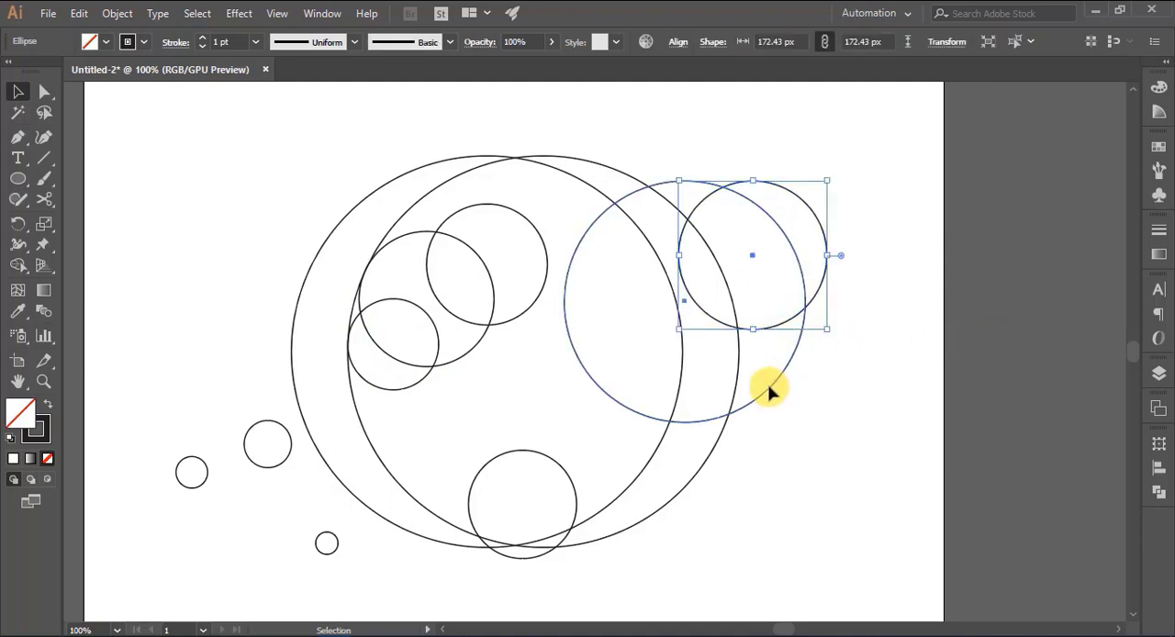
pyautogui.click(769, 386)
pyautogui.moveTo(805, 422); pyautogui.dragTo(787, 404)
pyautogui.click(975, 386)
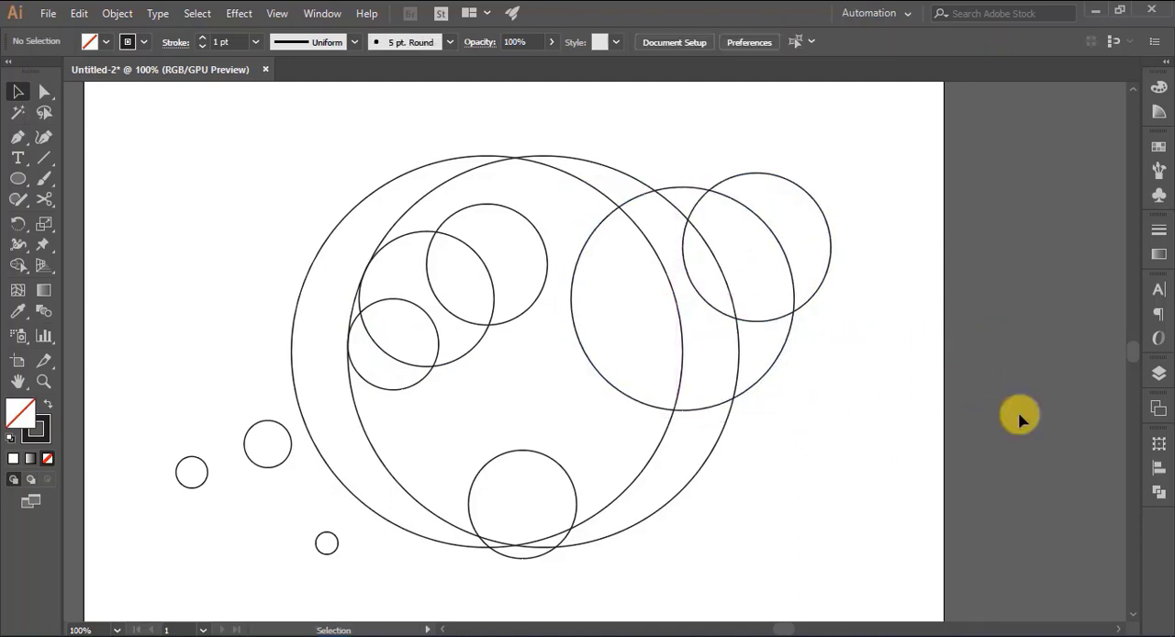
# - Move the upper-right circle straight down so it overlaps more of the medium circle beside it
pyautogui.click(816, 296)
pyautogui.moveTo(815, 296); pyautogui.dragTo(799, 315)
pyautogui.click(975, 314)
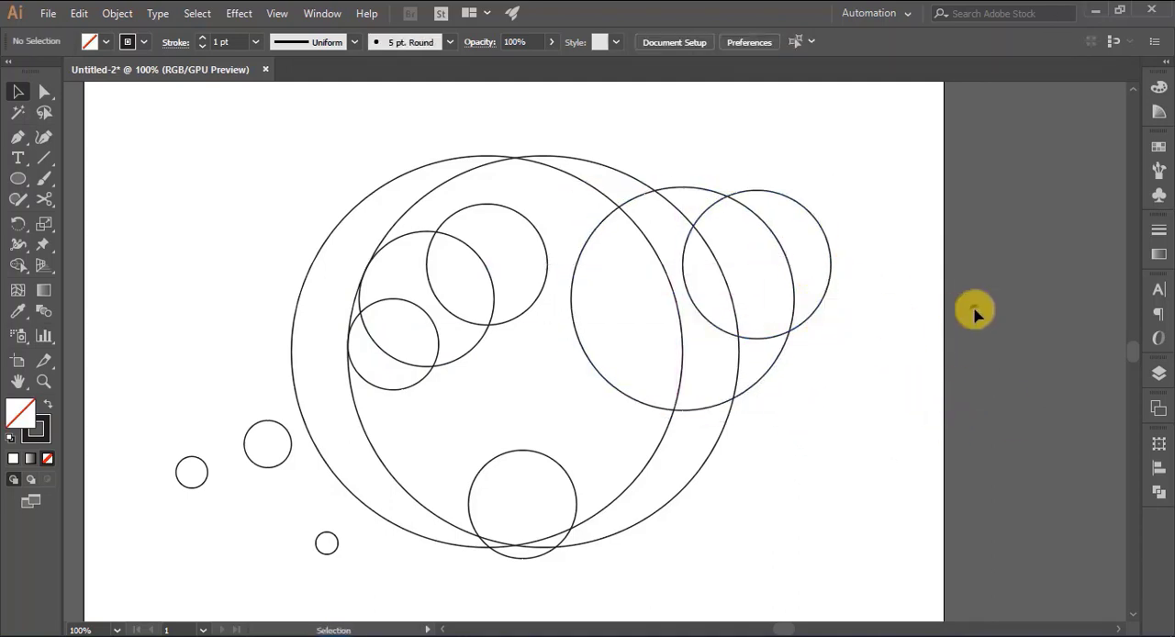
# - Enlarge the cluster's upper circle by extending it down and to the right
pyautogui.click(532, 307)
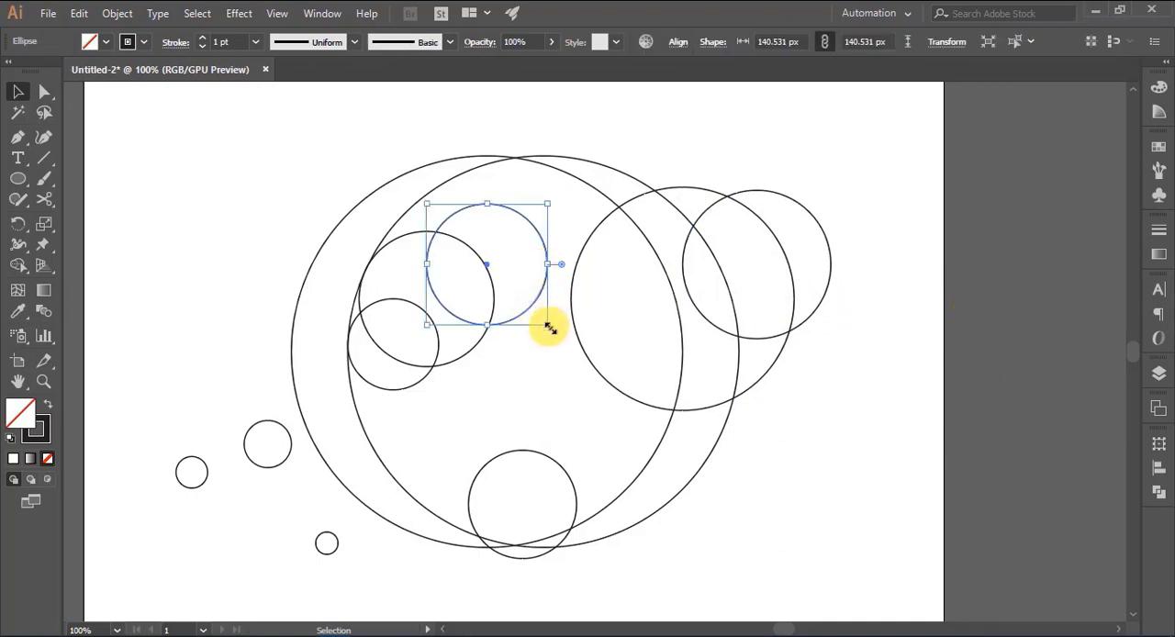
pyautogui.moveTo(547, 326); pyautogui.dragTo(566, 344)
pyautogui.click(828, 510)
# - Move the lowest inner circle up inside both large circles and enlarge it toward its upper left
pyautogui.moveTo(576, 508); pyautogui.dragTo(569, 446)
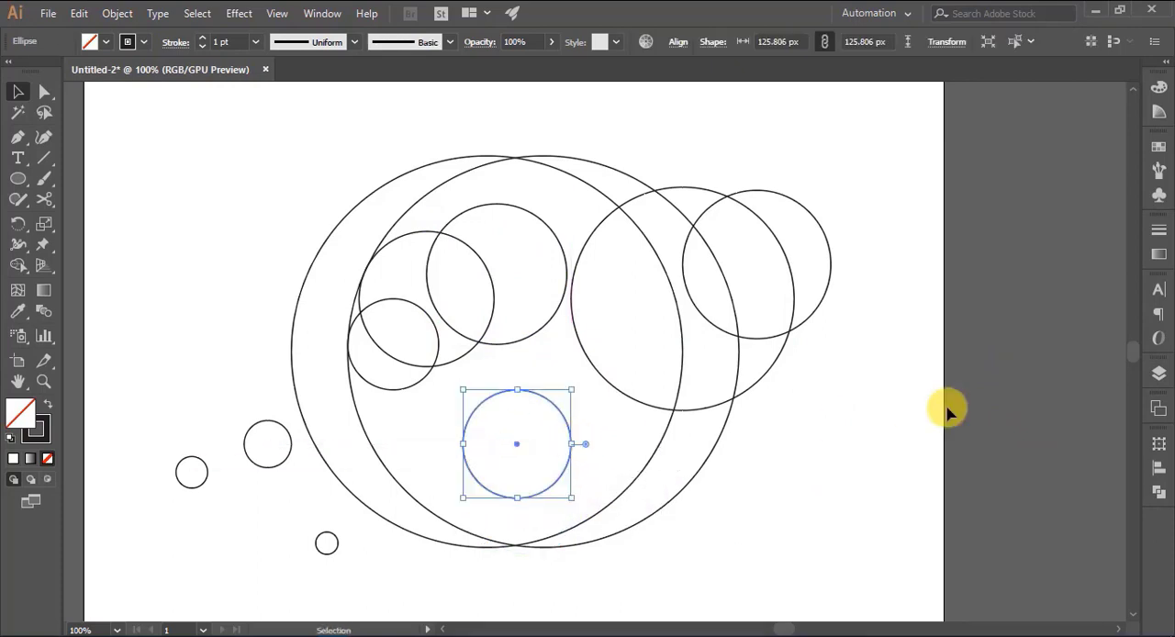
pyautogui.click(946, 410)
pyautogui.click(559, 480)
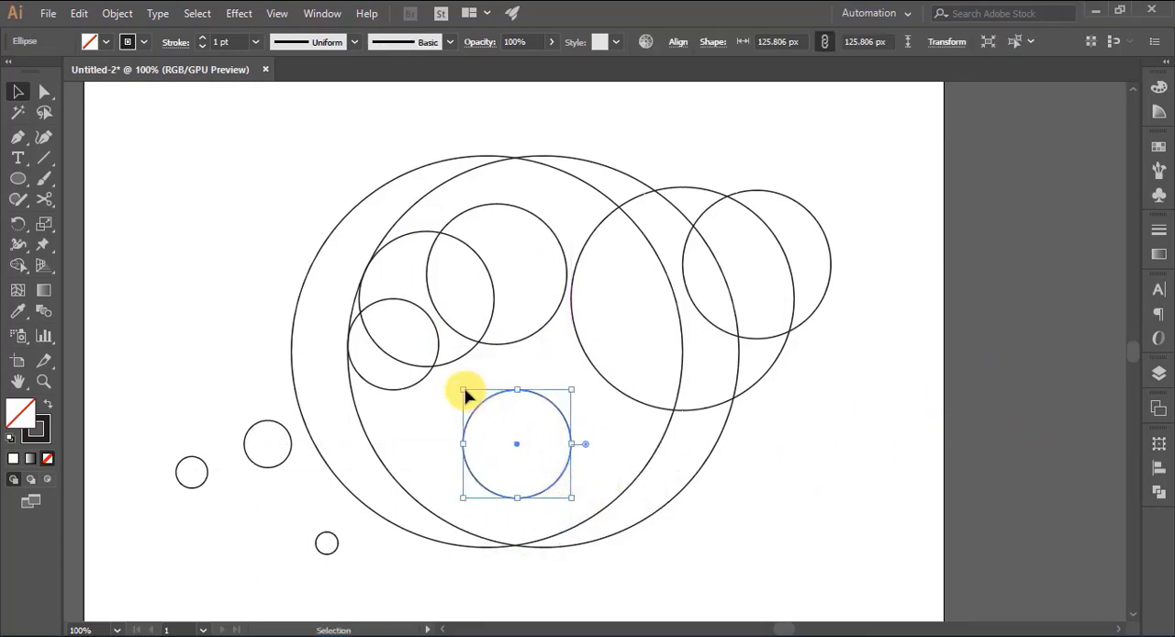
pyautogui.moveTo(466, 392); pyautogui.dragTo(425, 344)
pyautogui.click(1003, 364)
# - Shrink the cluster's smallest circle, keeping its left edge on the right large circle's edge
pyautogui.click(396, 390)
pyautogui.click(232, 370)
pyautogui.click(390, 388)
pyautogui.click(256, 352)
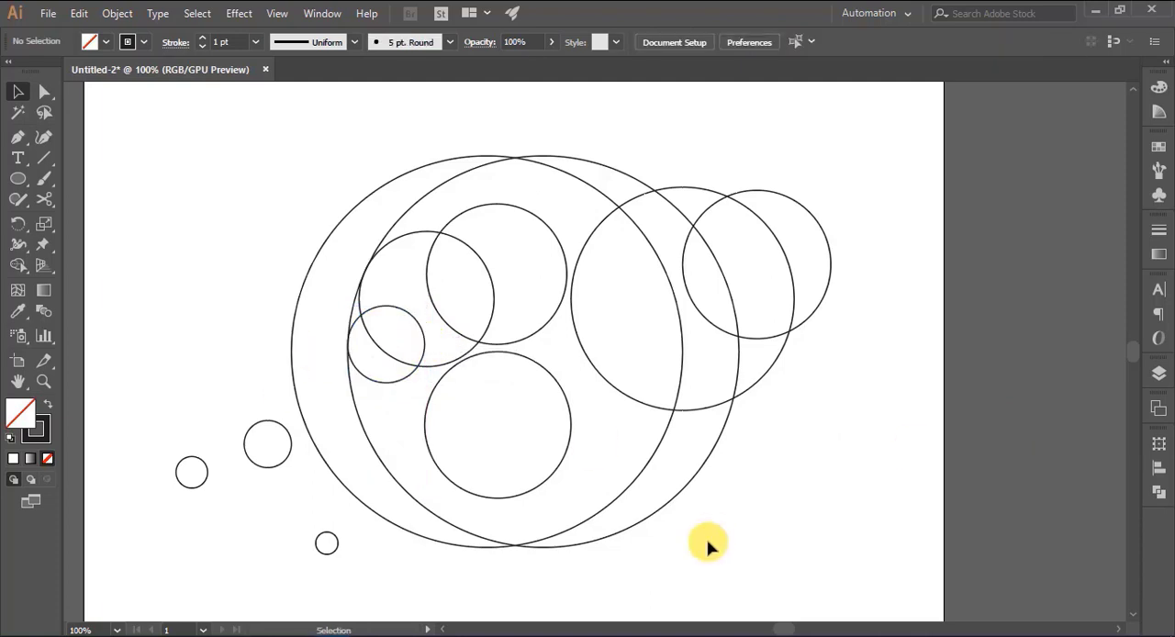
pyautogui.click(503, 498)
pyautogui.moveTo(424, 499)
pyautogui.mouseDown()
pyautogui.moveTo(415, 511)
pyautogui.moveTo(425, 505)
pyautogui.mouseUp()
pyautogui.click(806, 531)
# - Draw a long horizontal baseline just beneath the two large circles, touching the underside of the tiny outer circle
pyautogui.scroll(-7, 758, 480)
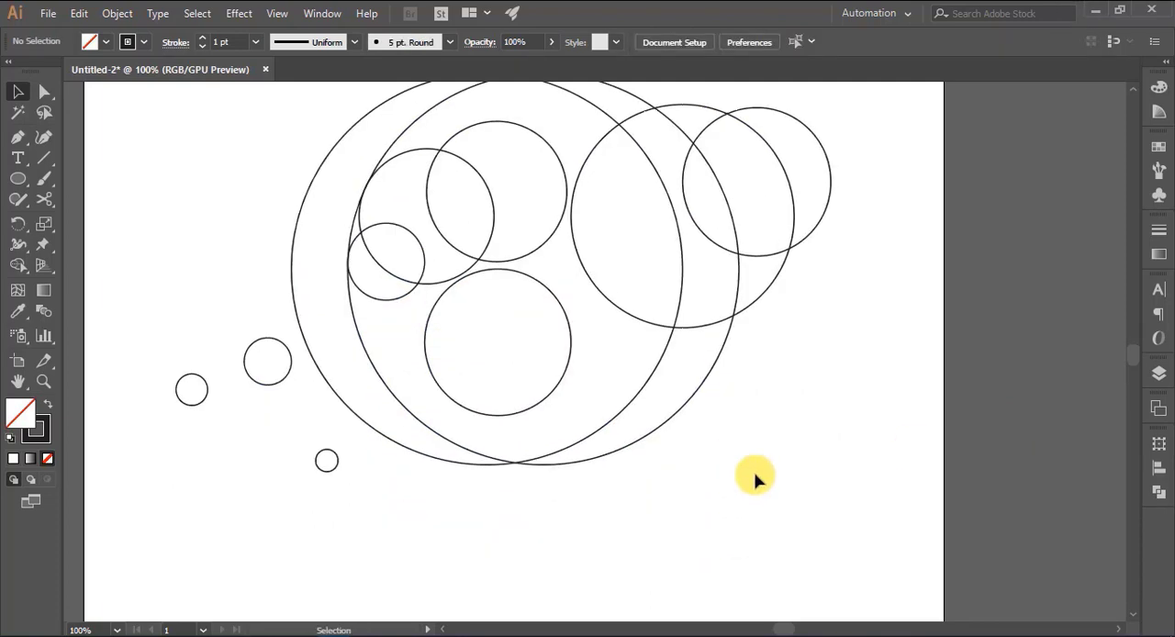
pyautogui.click(44, 161)
pyautogui.moveTo(184, 409); pyautogui.dragTo(739, 409)
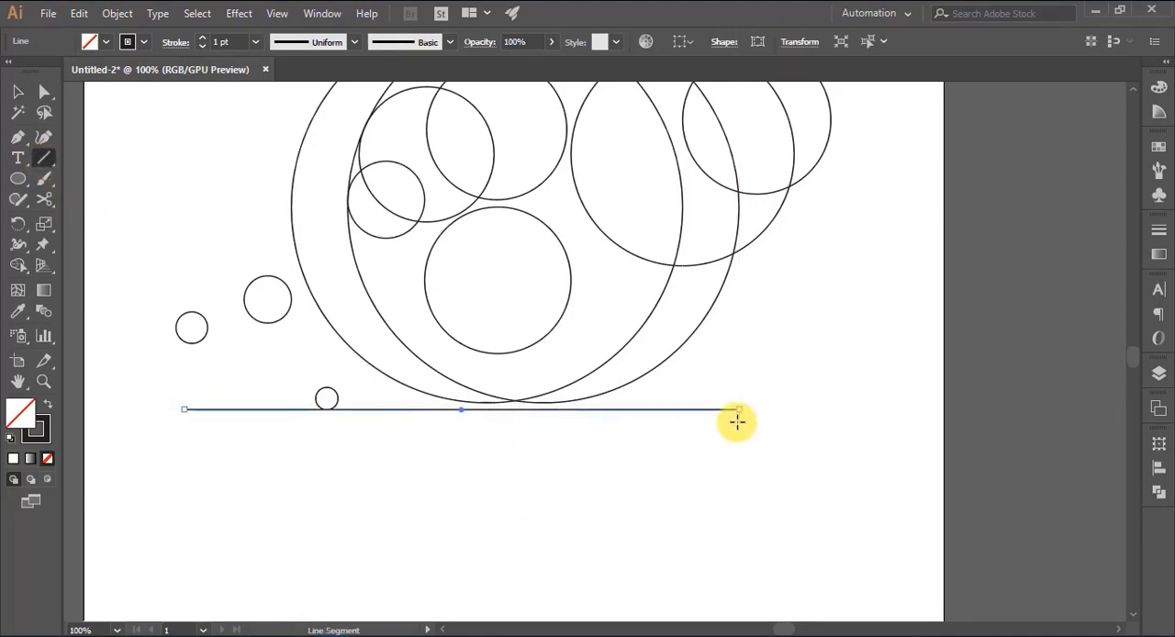
pyautogui.press('v')
pyautogui.click(216, 452)
# - Move the larger outer small circle onto the lower-left edges of the two large circles and enlarge it slightly
pyautogui.scroll(1, 791, 527)
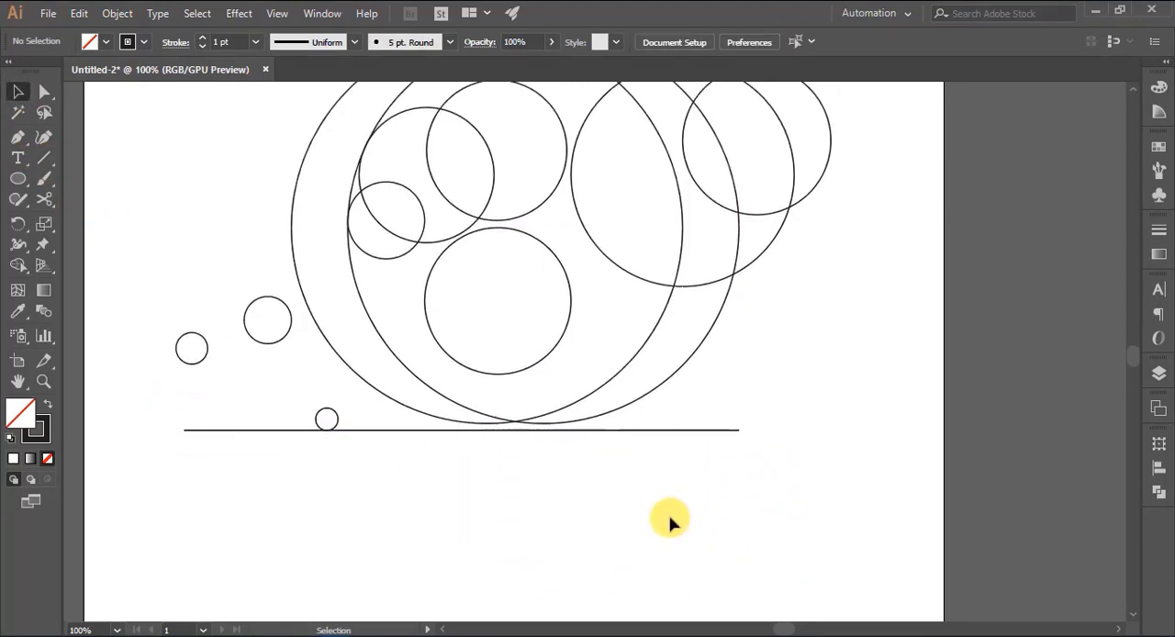
pyautogui.scroll(1, 596, 533)
pyautogui.hscroll(-3, 597, 532)
pyautogui.moveTo(385, 369); pyautogui.dragTo(509, 431)
pyautogui.click(970, 414)
pyautogui.click(512, 377)
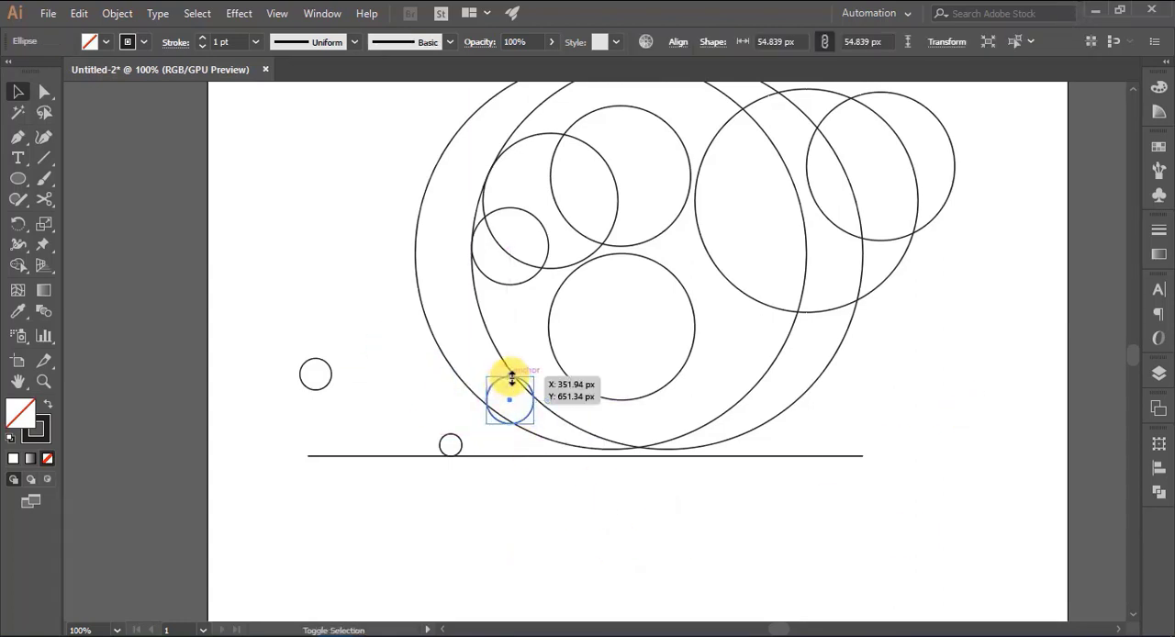
pyautogui.click(569, 481)
pyautogui.moveTo(495, 384); pyautogui.dragTo(495, 391)
# - Copy the enlarged circle level to its left and centre the tiny circle beneath the original, resting on the baseline
pyautogui.moveTo(460, 449); pyautogui.dragTo(388, 424)
pyautogui.click(381, 512)
pyautogui.click(485, 521)
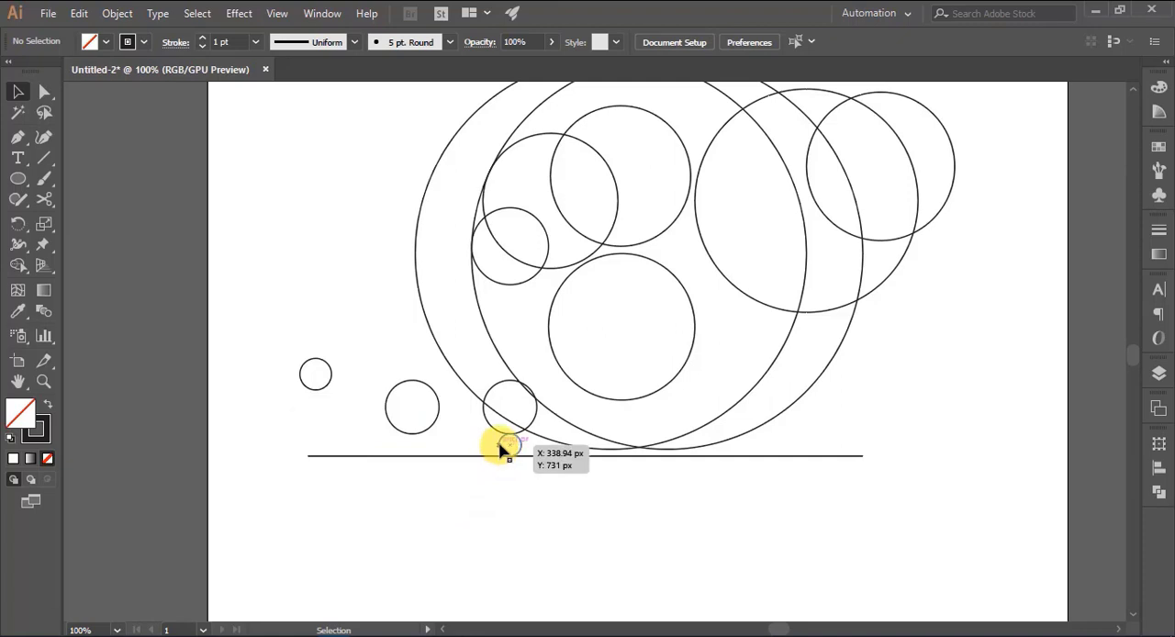
# - Copy the tiny circle along the baseline to sit beneath the left-hand copy, and delete the leftover outer circle
pyautogui.moveTo(502, 449); pyautogui.dragTo(402, 446)
pyautogui.click(456, 532)
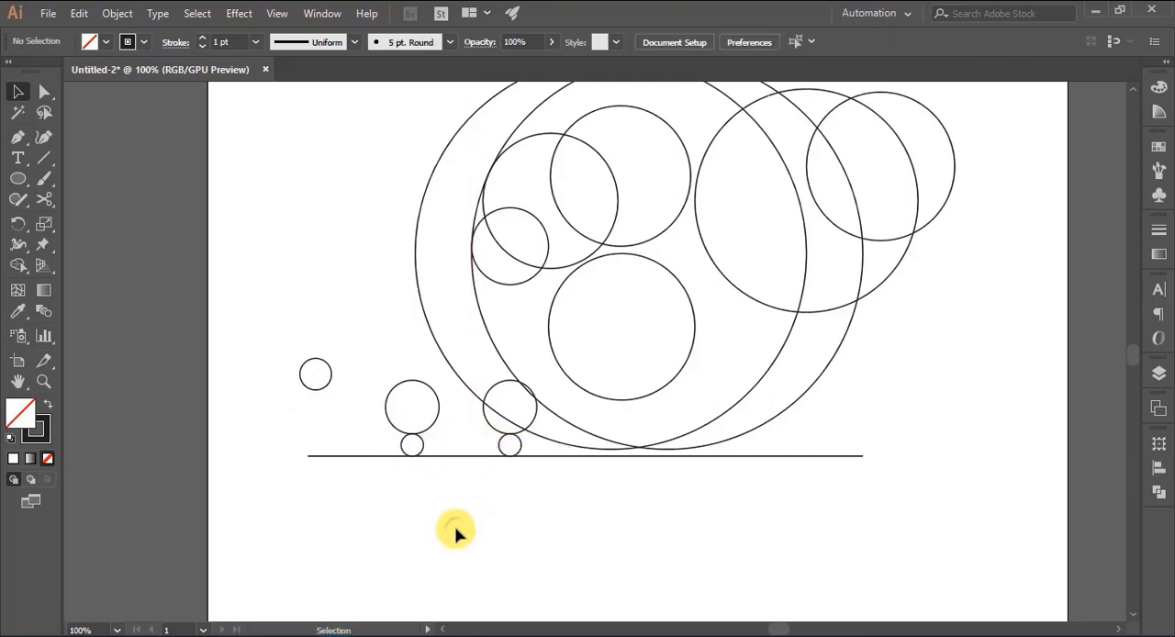
pyautogui.click(312, 391)
pyautogui.press('Delete')
# - Draw two short parallel vertical lines above the cluster's middle circle and a diagonal line across its upper circle
pyautogui.scroll(2, 1000, 413)
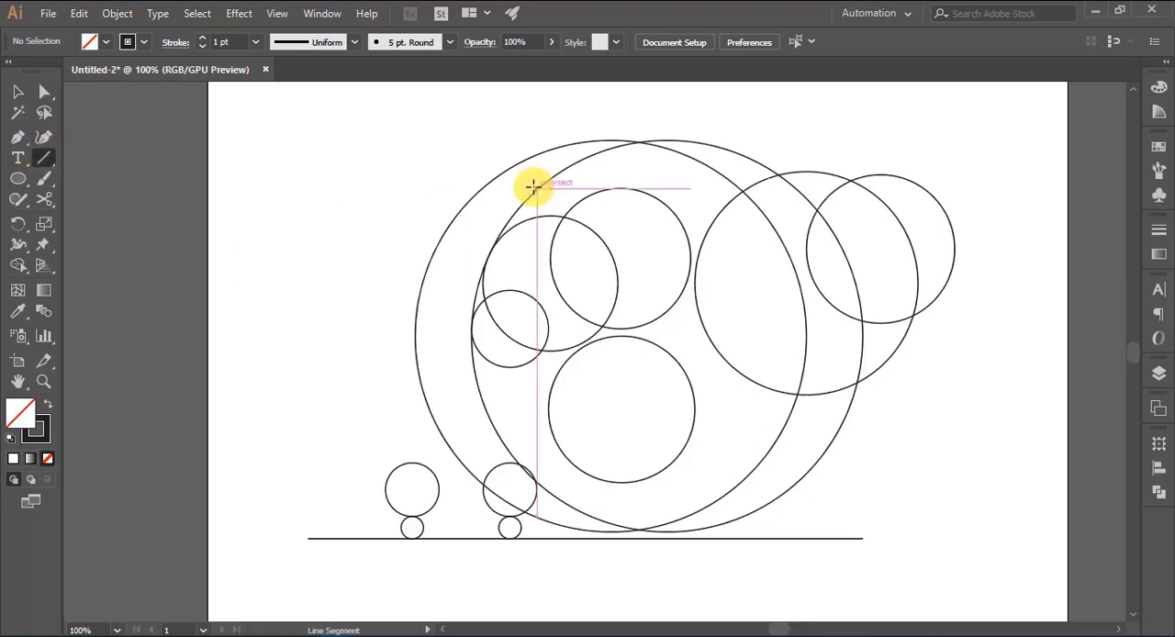
pyautogui.moveTo(535, 183); pyautogui.dragTo(537, 248)
pyautogui.moveTo(586, 183)
pyautogui.mouseDown()
pyautogui.moveTo(586, 248)
pyautogui.moveTo(684, 328)
pyautogui.moveTo(631, 287)
pyautogui.moveTo(621, 254)
pyautogui.moveTo(637, 281)
pyautogui.moveTo(607, 258)
pyautogui.mouseUp()
pyautogui.press('v')
pyautogui.click(241, 263)
# - Draw a horizontal line across the cluster, level with the top of its smallest circle
pyautogui.click(44, 157)
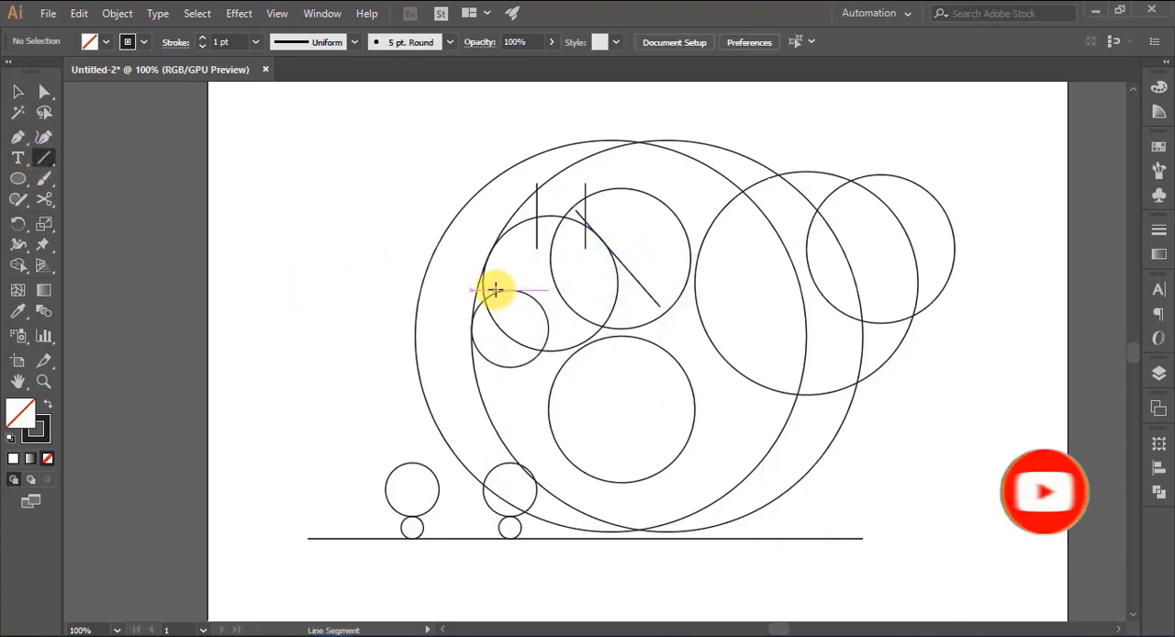
pyautogui.moveTo(495, 290); pyautogui.dragTo(680, 284)
pyautogui.click(17, 91)
pyautogui.click(243, 321)
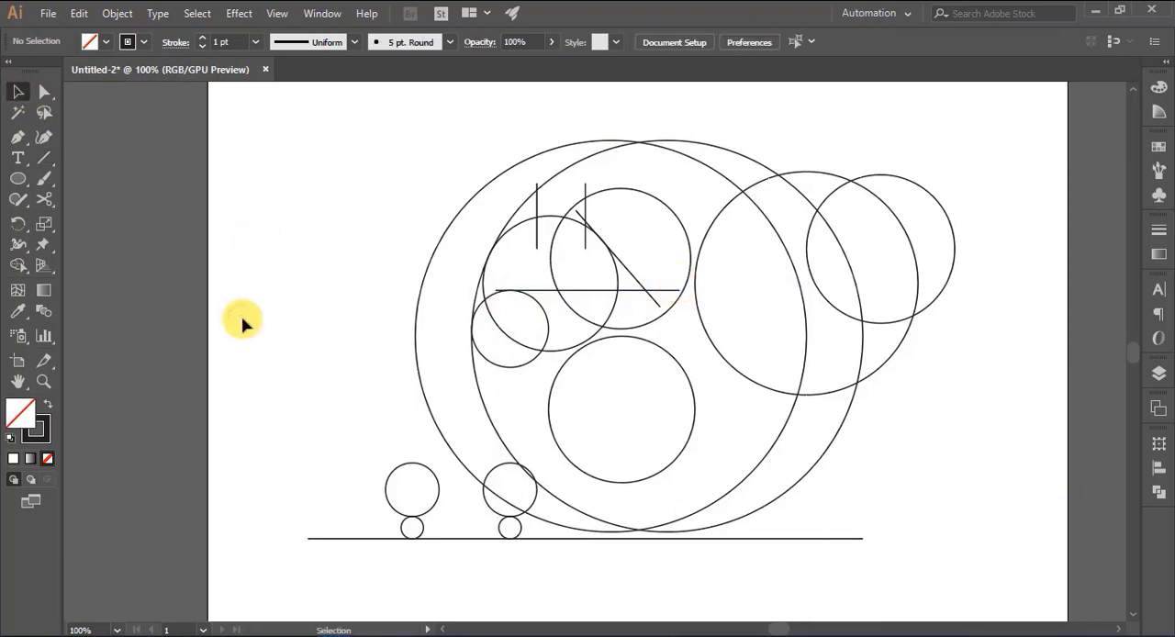
# - Draw a vertical line tangent to the left large circle's right edge, spanning the right large circle from edge to edge
pyautogui.click(46, 160)
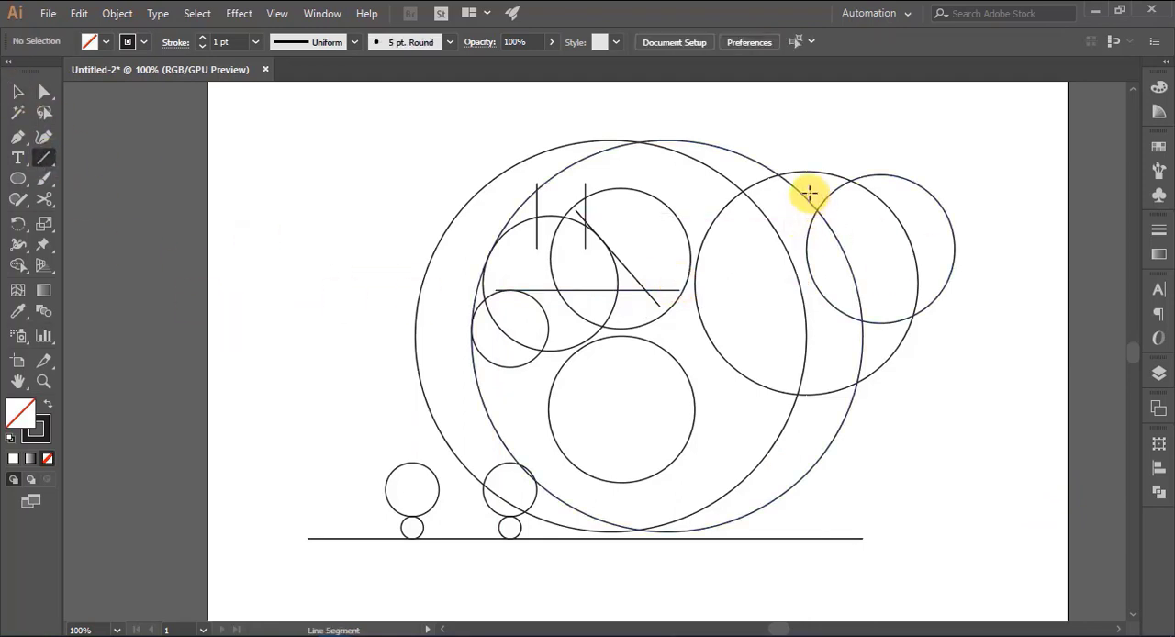
pyautogui.moveTo(807, 193); pyautogui.dragTo(807, 480)
pyautogui.click(18, 94)
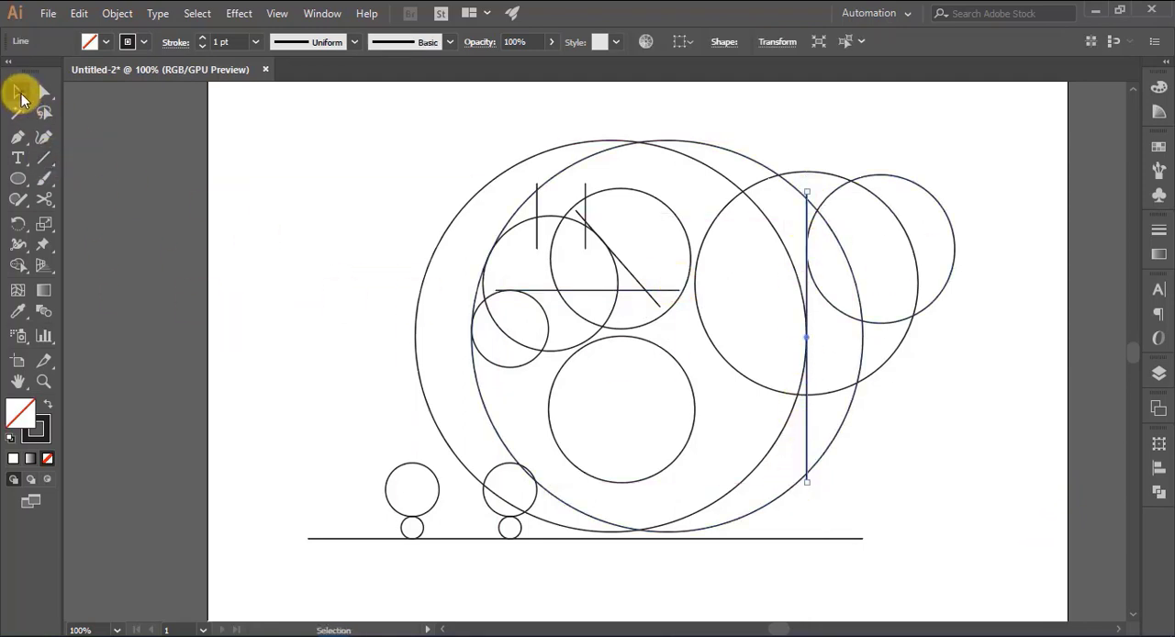
pyautogui.click(326, 314)
# - Lower the cluster's smallest circle and the horizontal line so the line touches the circle's top
pyautogui.moveTo(515, 369); pyautogui.dragTo(516, 391)
pyautogui.click(374, 352)
pyautogui.moveTo(590, 296); pyautogui.dragTo(584, 302)
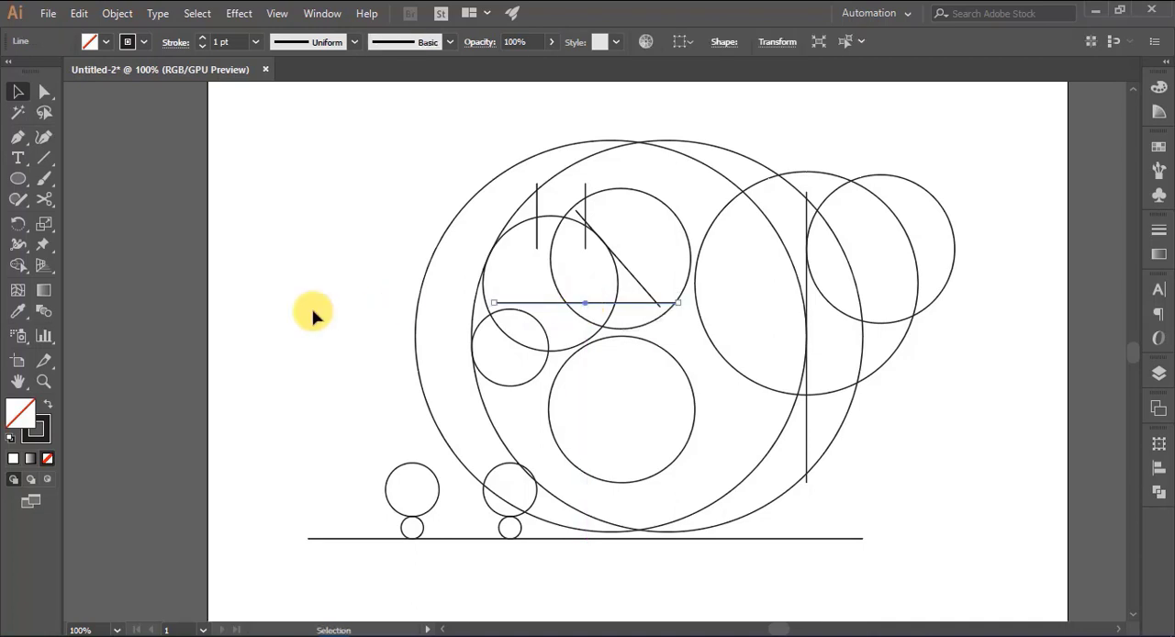
pyautogui.click(312, 315)
pyautogui.moveTo(529, 389); pyautogui.dragTo(529, 379)
pyautogui.click(287, 390)
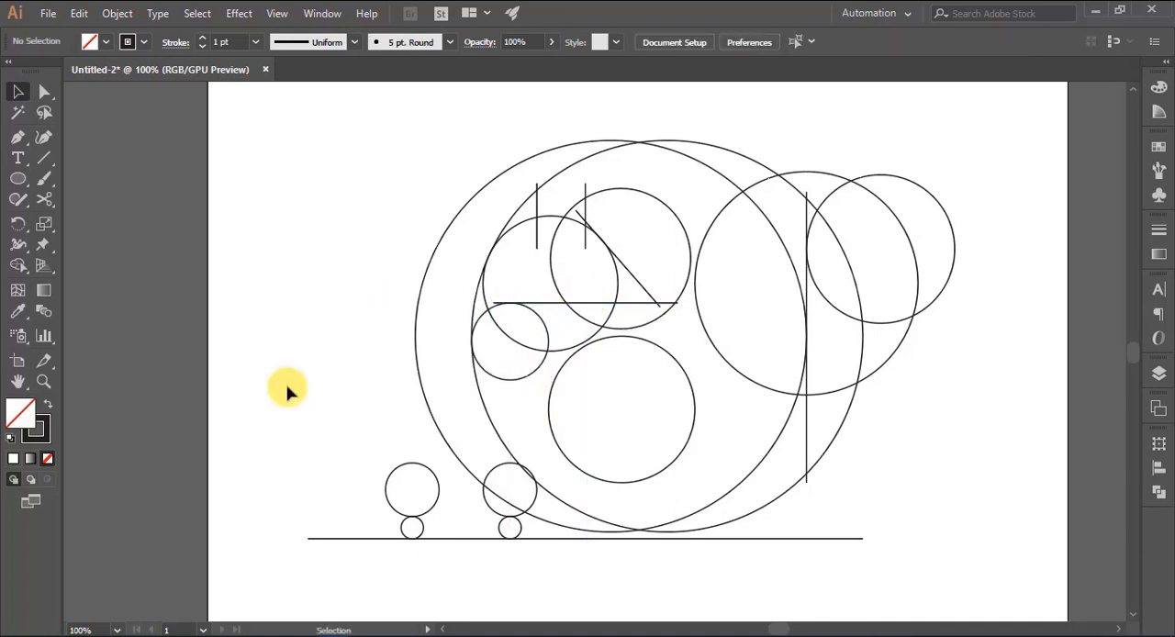
# - Move the medium right-hand circle right and slightly up, and shift the lowest inner circle to the right
pyautogui.moveTo(828, 397); pyautogui.dragTo(865, 386)
pyautogui.click(1001, 466)
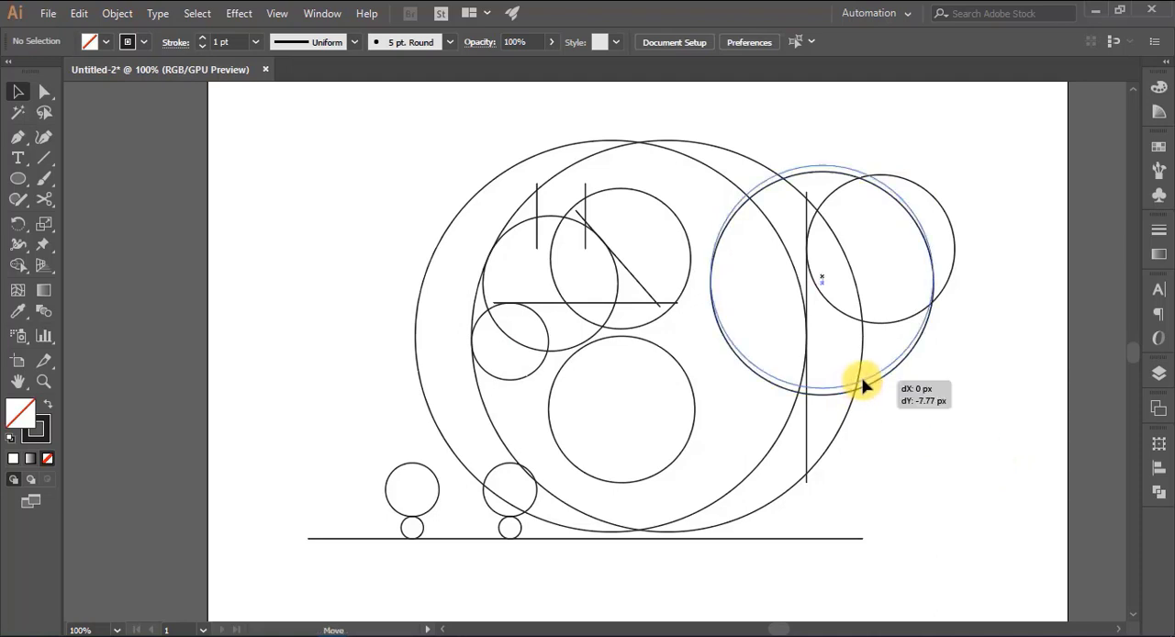
pyautogui.click(781, 492)
pyautogui.moveTo(690, 463)
pyautogui.mouseDown()
pyautogui.moveTo(700, 465)
pyautogui.moveTo(690, 463)
pyautogui.mouseUp()
pyautogui.click(1014, 466)
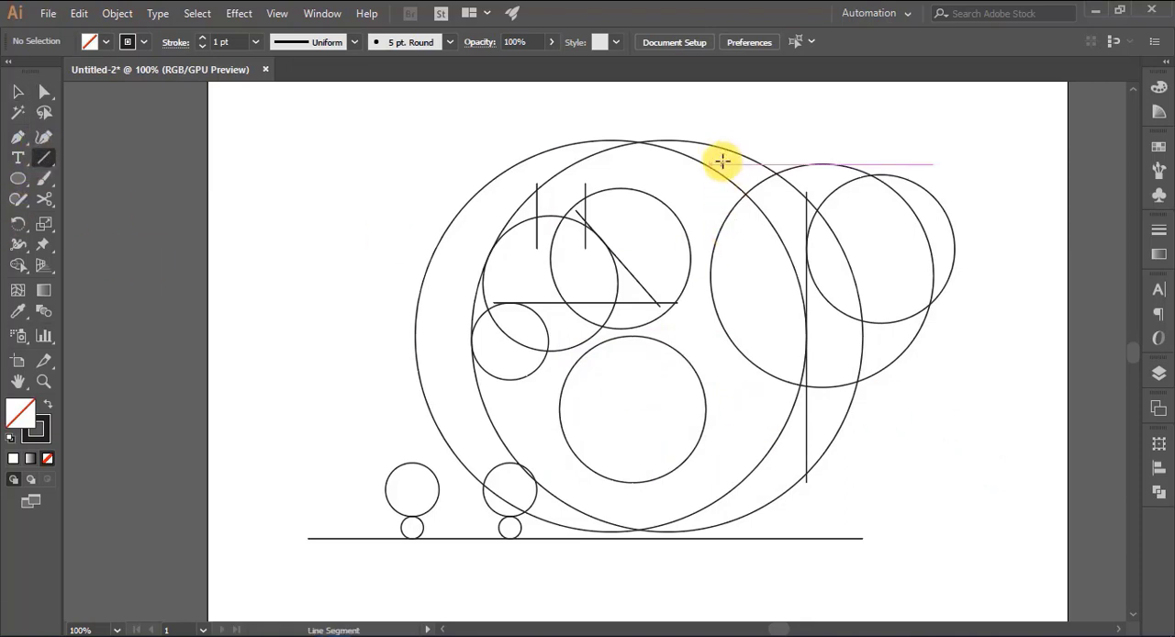
# - Draw a tall vertical line tangent to the medium right-hand circle's left edge, and move the lowest inner circle against it
pyautogui.moveTo(710, 122); pyautogui.dragTo(710, 573)
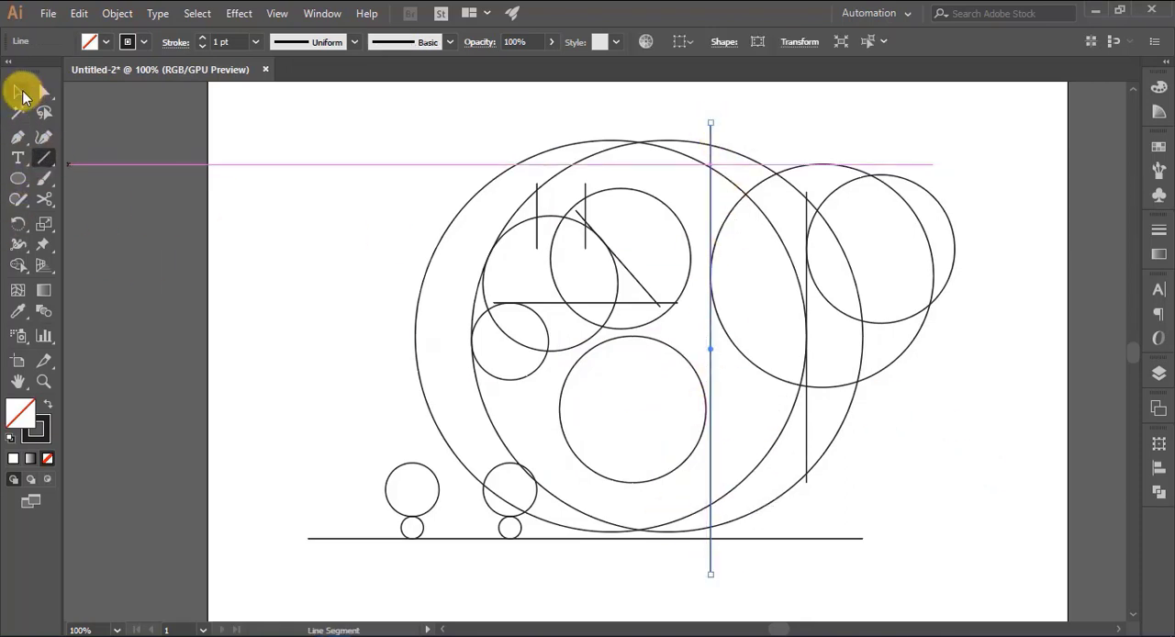
pyautogui.click(20, 93)
pyautogui.click(281, 349)
pyautogui.moveTo(677, 475); pyautogui.dragTo(678, 476)
# - Draw a slanted line from the cluster's lower part past the lowest inner circle's left edge to the small circle above the baseline
pyautogui.press('\\')
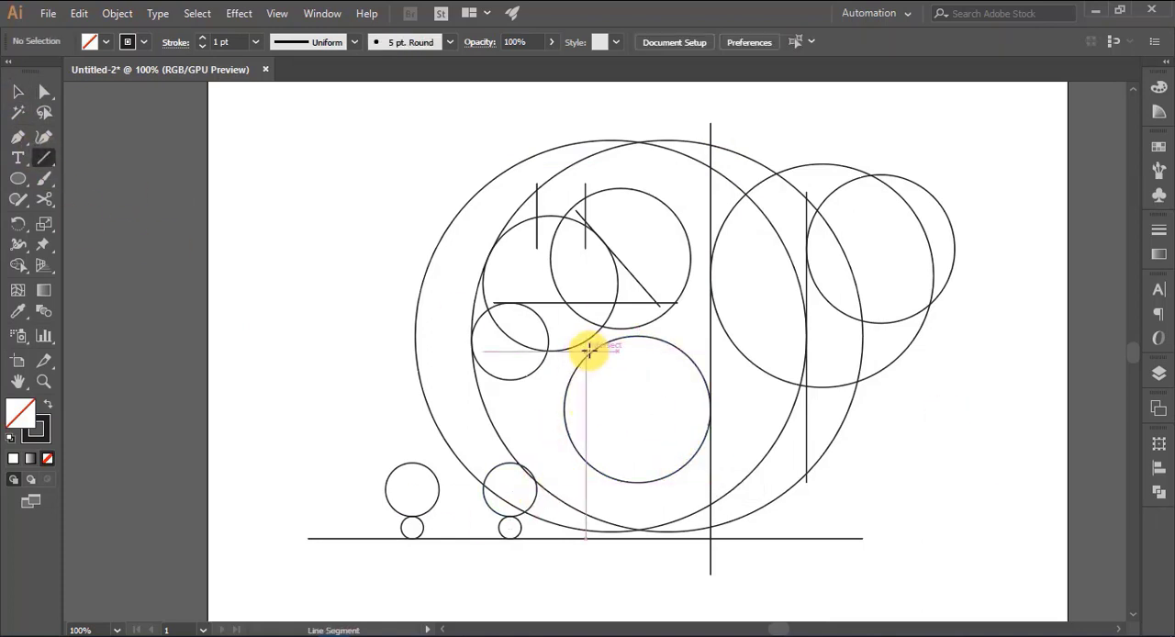
pyautogui.moveTo(597, 336)
pyautogui.mouseDown()
pyautogui.moveTo(524, 474)
pyautogui.moveTo(534, 500)
pyautogui.moveTo(594, 340)
pyautogui.moveTo(558, 385)
pyautogui.moveTo(529, 498)
pyautogui.mouseUp()
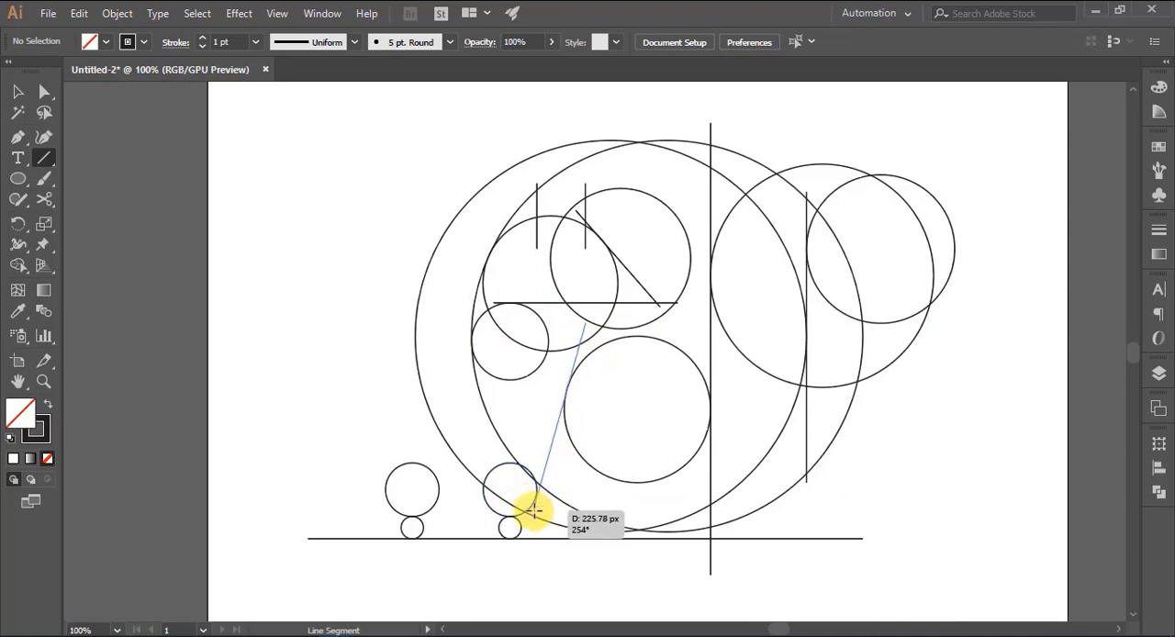
pyautogui.moveTo(533, 503); pyautogui.dragTo(532, 499)
pyautogui.click(18, 92)
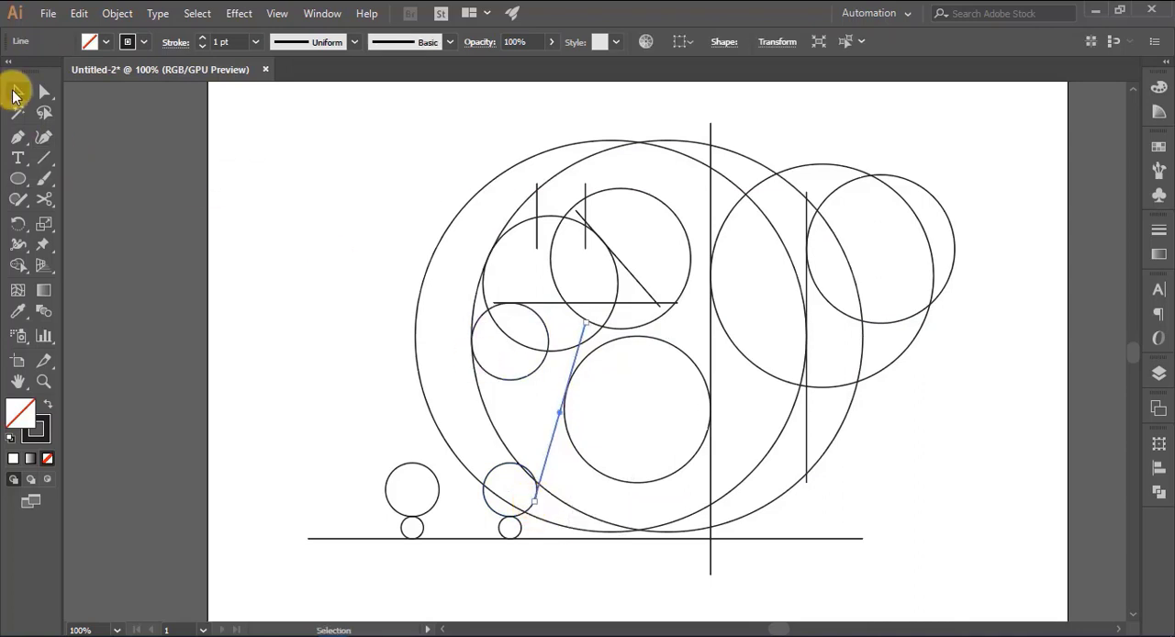
pyautogui.click(256, 445)
# - Reposition the slanted line closer to tangency with the lowest inner circle and the small circle above the baseline
pyautogui.scroll(-2, 644, 499)
pyautogui.scroll(-2, 644, 501)
pyautogui.hotkey('ctrl', '=')
pyautogui.hotkey('ctrl', '=')
pyautogui.hotkey('ctrl', '=')
pyautogui.hotkey('ctrl', '=')
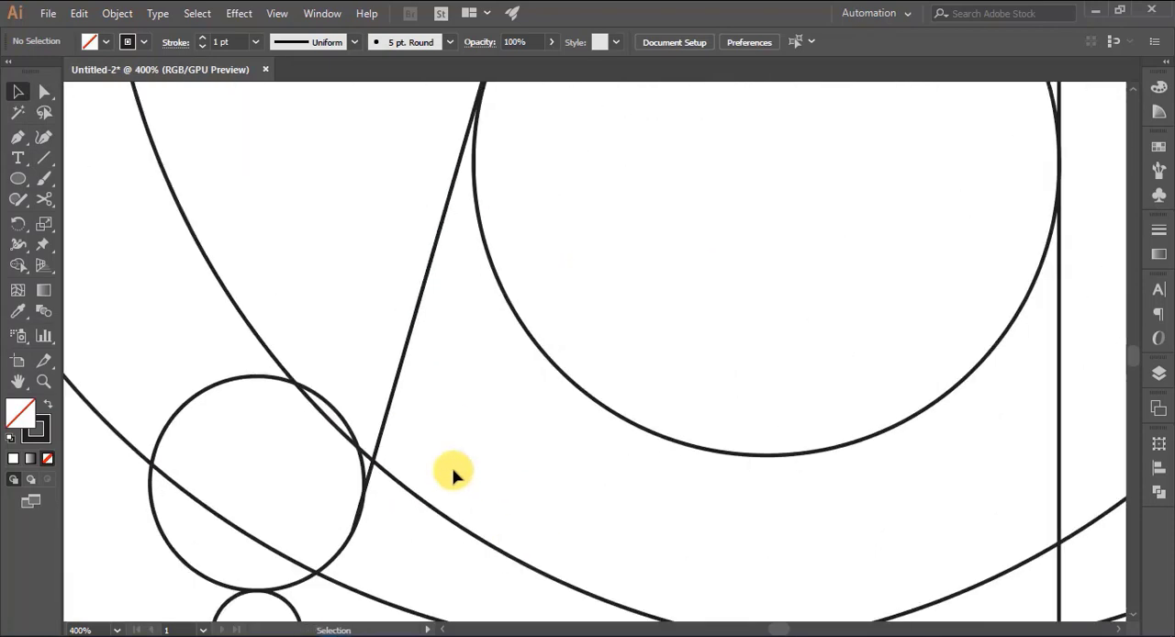
pyautogui.moveTo(459, 445); pyautogui.dragTo(524, 537)
pyautogui.moveTo(479, 404); pyautogui.dragTo(493, 383)
pyautogui.click(503, 444)
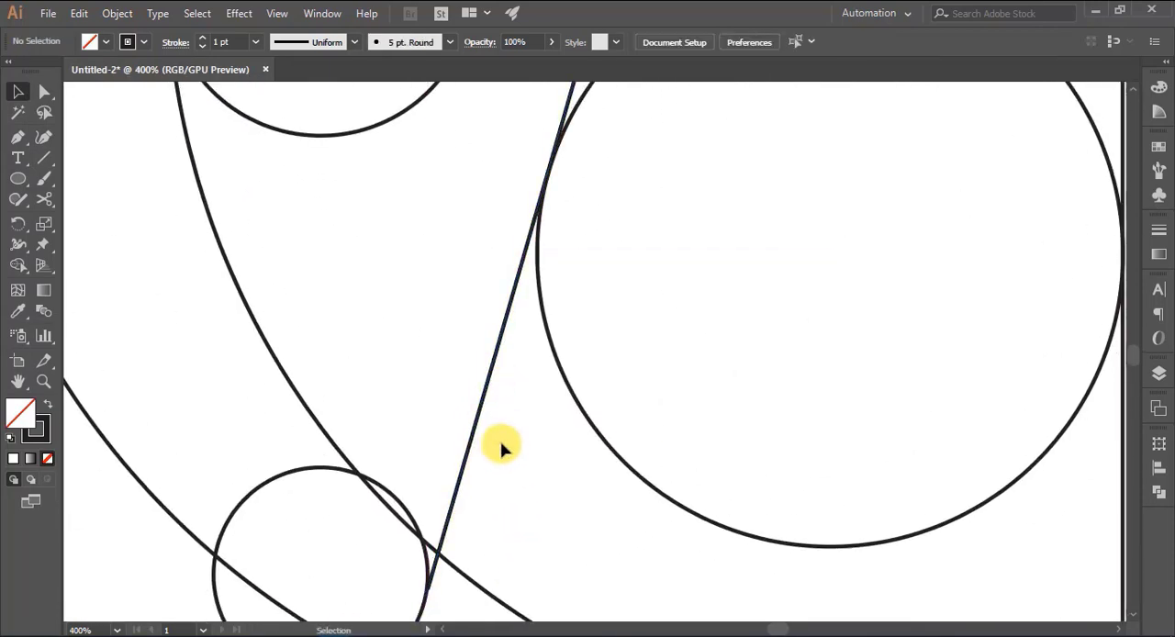
pyautogui.scroll(-2, 504, 446)
pyautogui.moveTo(450, 473); pyautogui.dragTo(443, 492)
pyautogui.click(510, 478)
# - Fine-tune the slanted line so it just touches the lowest inner circle's left edge
pyautogui.scroll(2, 510, 477)
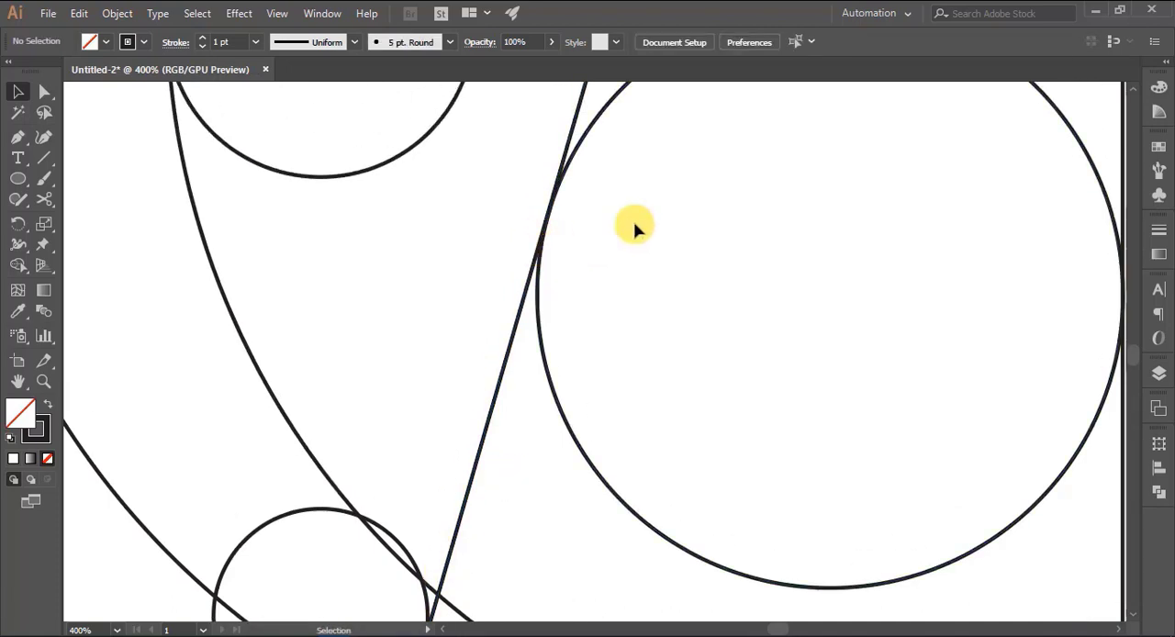
pyautogui.scroll(1, 637, 225)
pyautogui.click(573, 152)
pyautogui.press('Right')
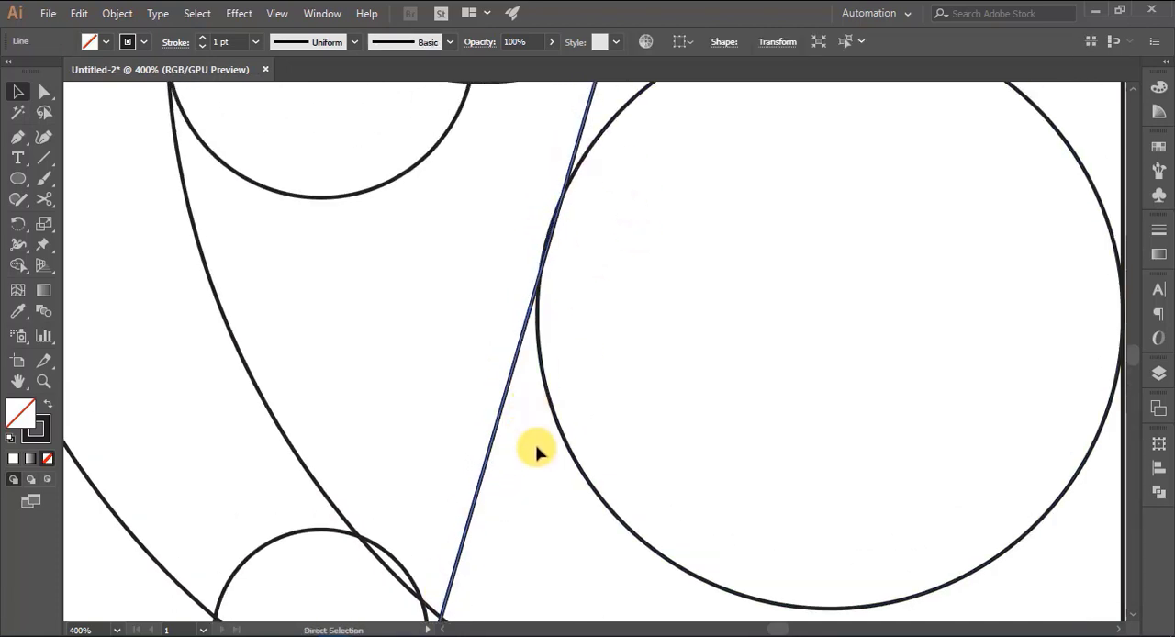
pyautogui.hotkey('ctrl', '+')
pyautogui.hotkey('ctrl', '+')
pyautogui.hotkey('ctrl', '+')
pyautogui.hotkey('ctrl', '+')
pyautogui.hotkey('ctrl', '+')
pyautogui.scroll(8, 803, 362)
pyautogui.moveTo(716, 401); pyautogui.dragTo(700, 395)
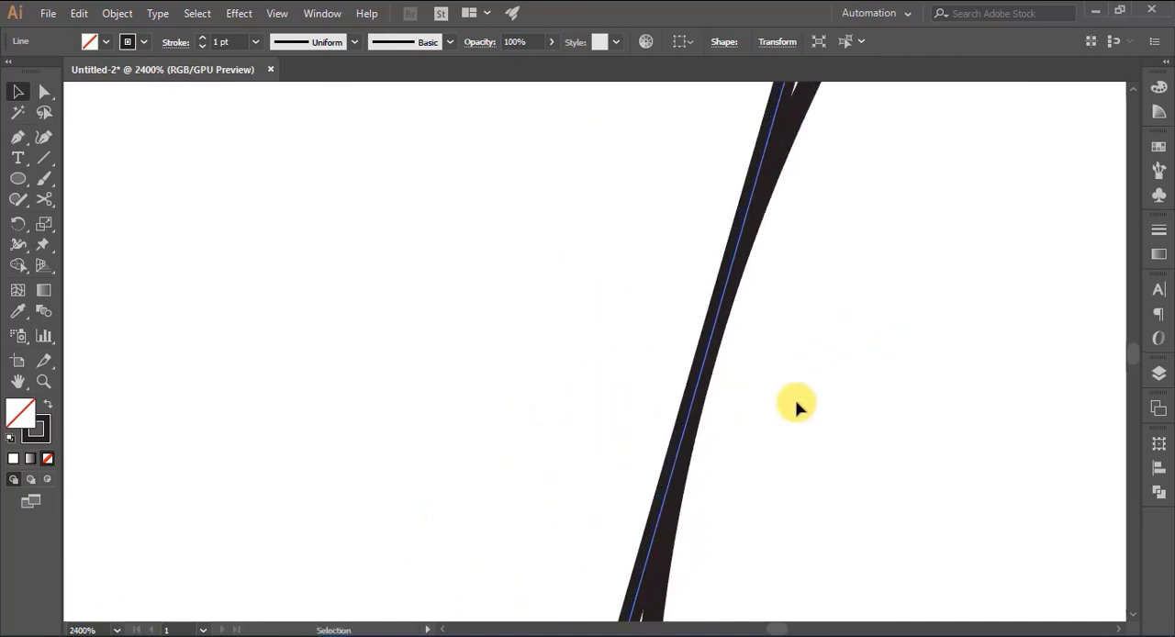
pyautogui.click(732, 401)
# - Adjust the slanted line's lower endpoint so it sits on the small circle's right edge
pyautogui.scroll(-10, 731, 401)
pyautogui.moveTo(313, 511); pyautogui.dragTo(705, 171)
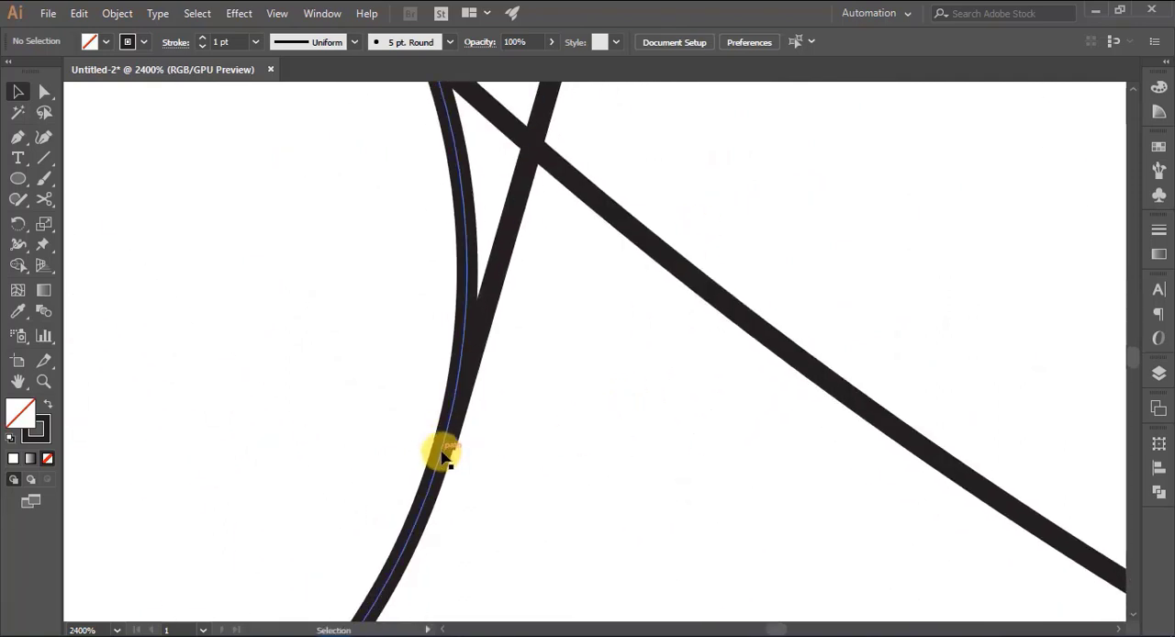
pyautogui.click(447, 456)
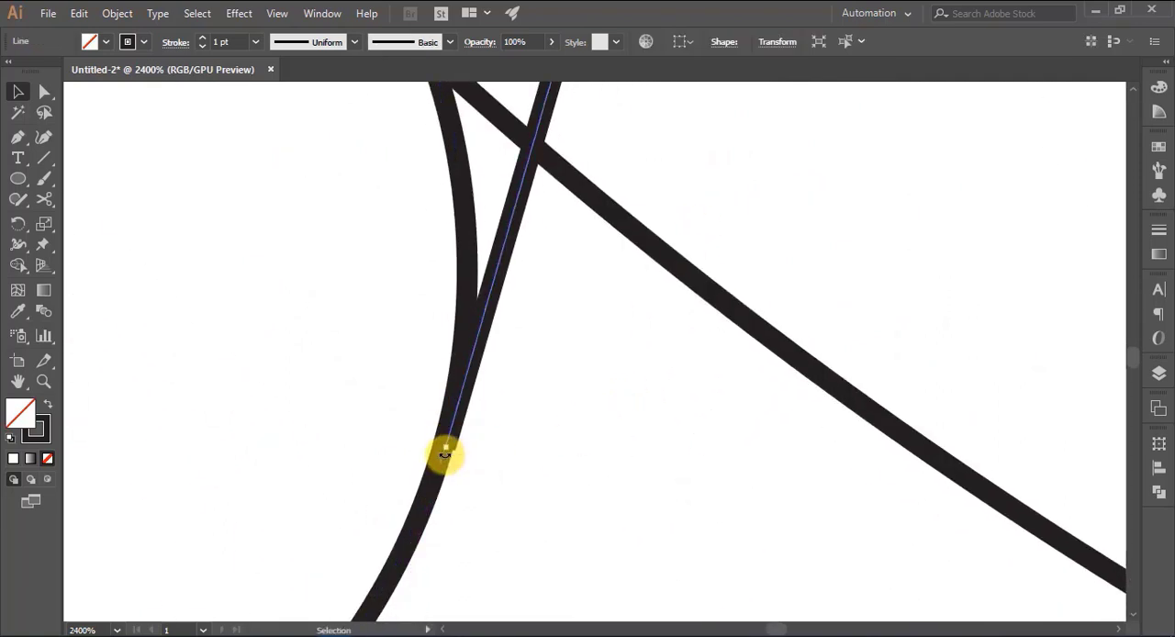
pyautogui.keyDown('shift'); pyautogui.click(442, 459); pyautogui.keyUp('shift')
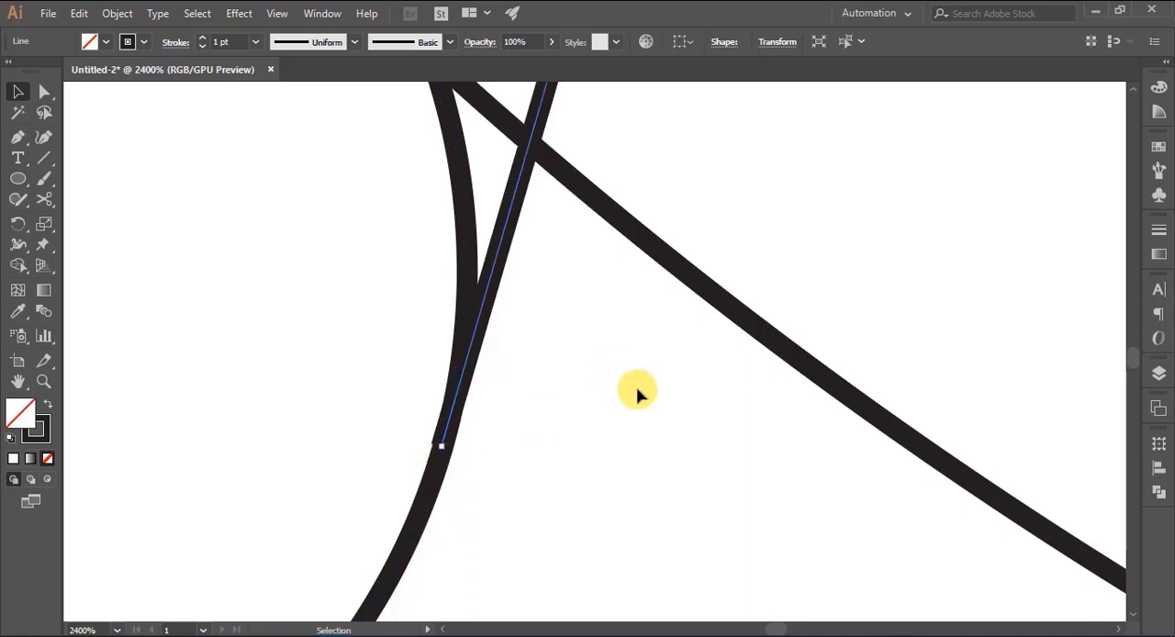
pyautogui.hotkey('ctrl', '-')
pyautogui.hotkey('ctrl', '-')
pyautogui.hotkey('ctrl', '-')
pyautogui.hotkey('ctrl', '-')
pyautogui.hotkey('ctrl', '-')
pyautogui.hotkey('ctrl', '-')
pyautogui.hotkey('ctrl', '-')
pyautogui.hotkey('ctrl', '-')
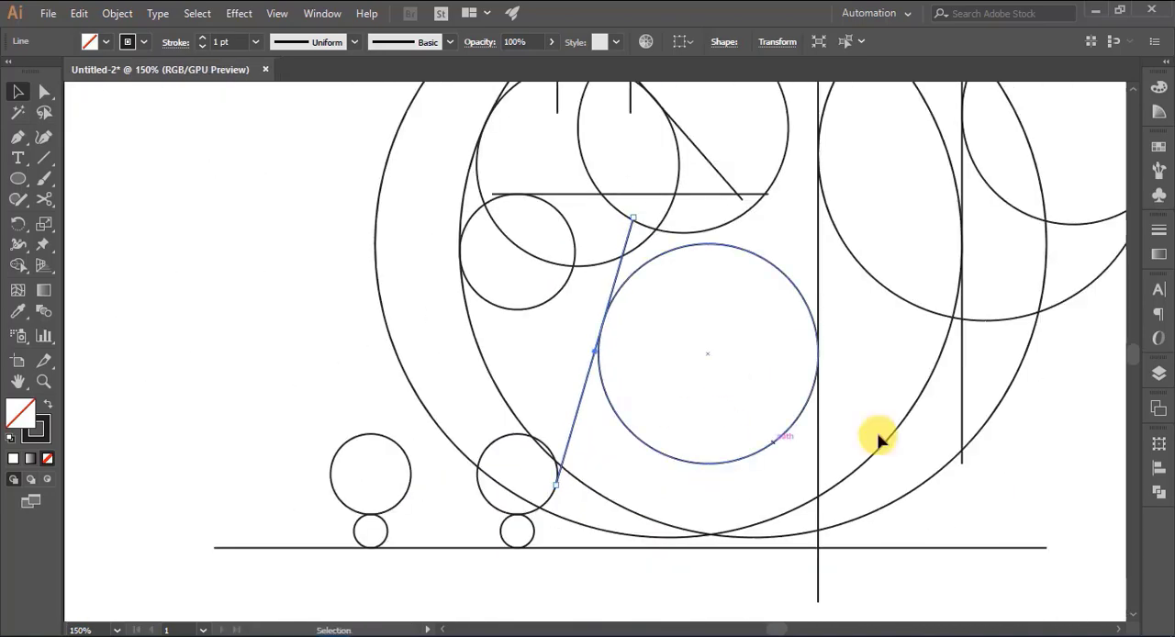
pyautogui.click(915, 466)
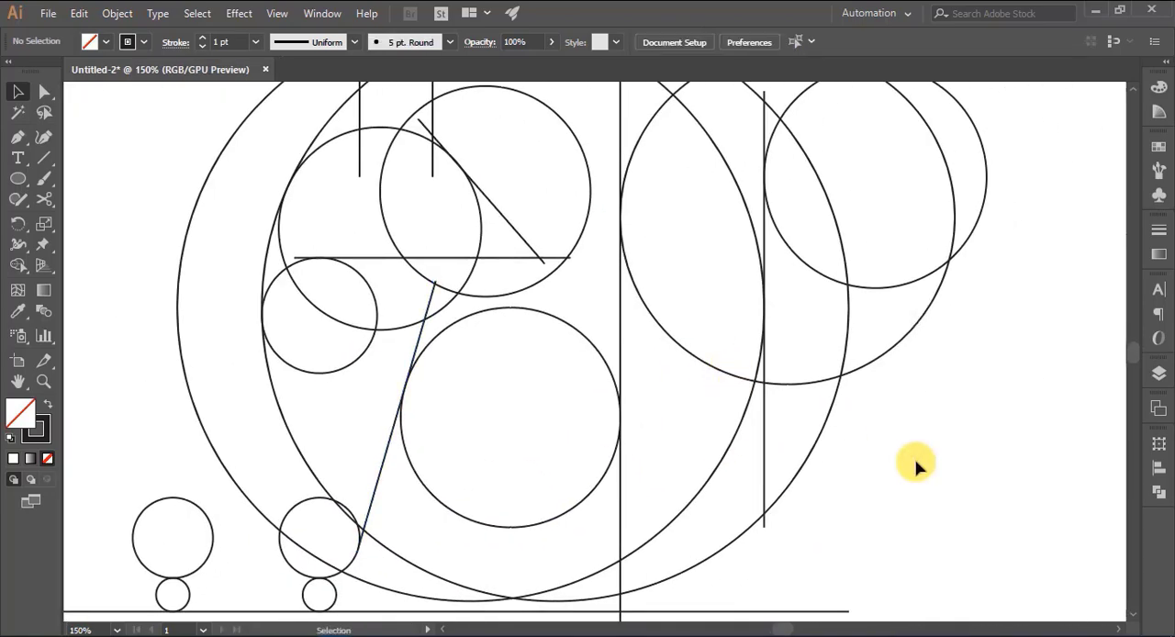
# - Draw a slanted line from the lower-left inner circle's edge down to the leftmost small circle's right edge, and nudge it slightly upward
pyautogui.hotkey('ctrl', '-')
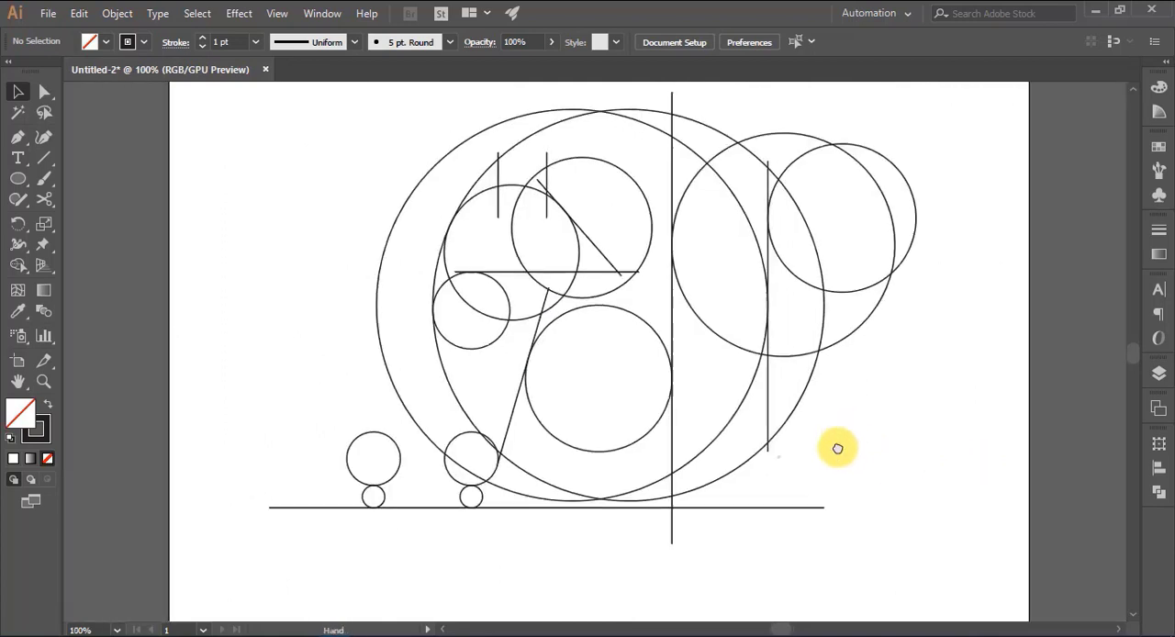
pyautogui.click(42, 159)
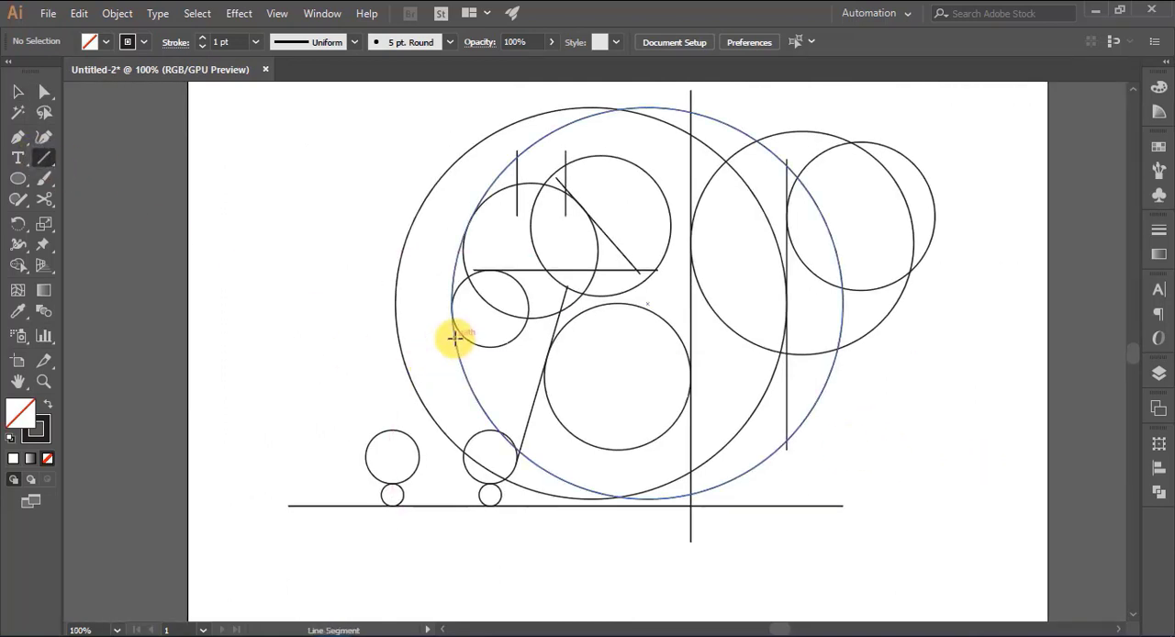
pyautogui.moveTo(454, 342); pyautogui.dragTo(413, 481)
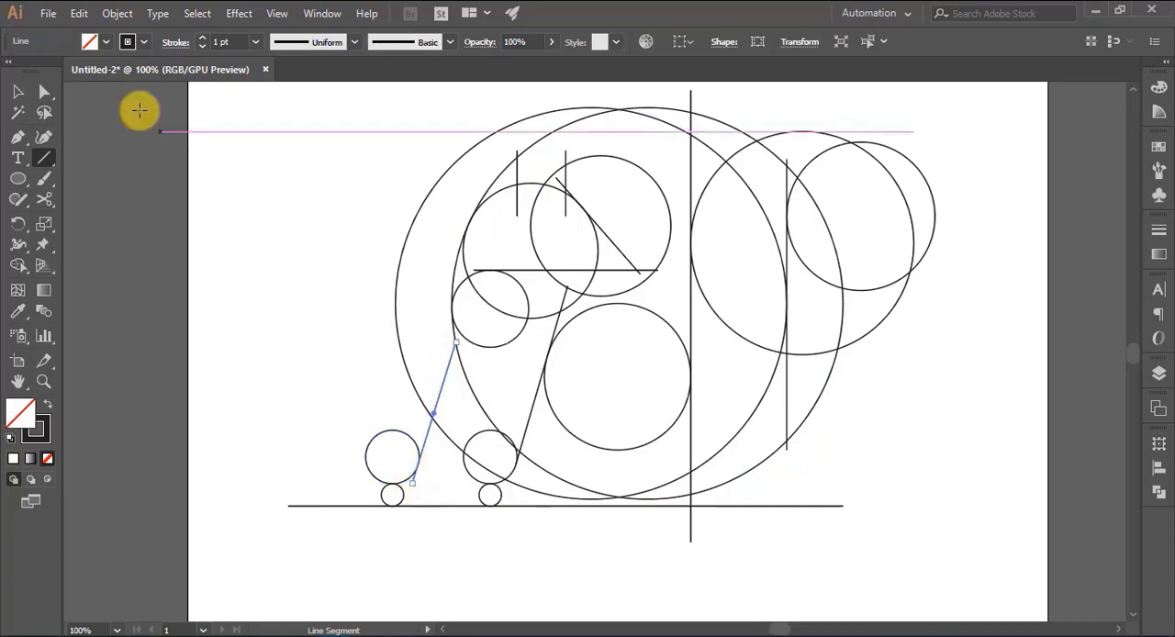
pyautogui.click(17, 92)
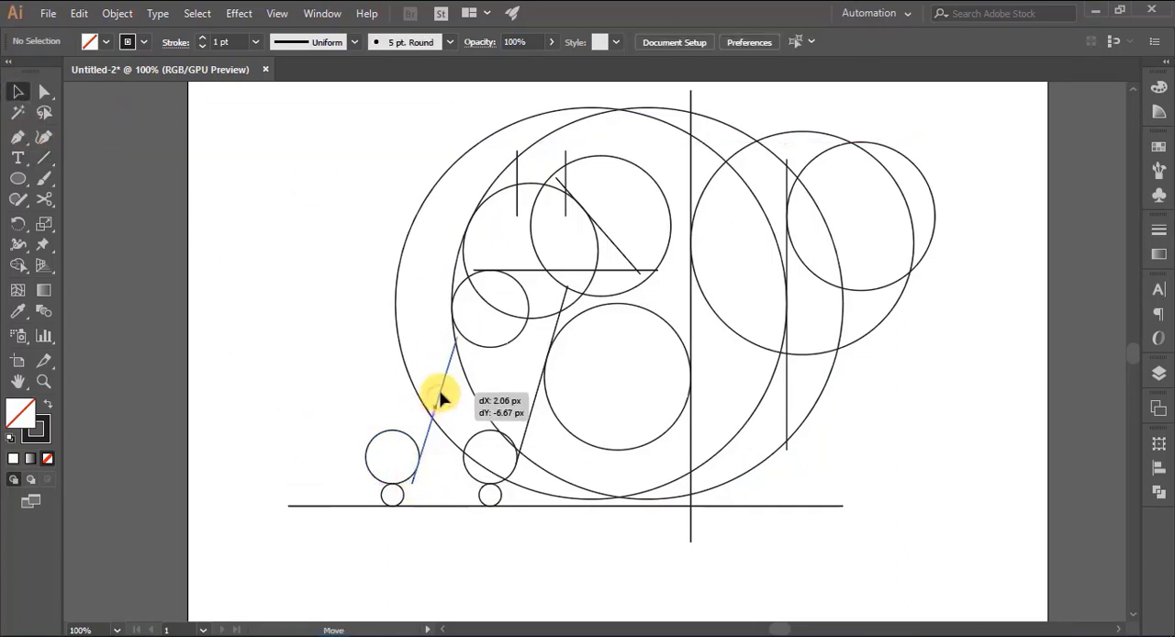
pyautogui.moveTo(439, 397); pyautogui.dragTo(441, 393)
pyautogui.click(301, 393)
# - Draw a slanted line from the baseline up across the right small circle's left edge, and shift it down so it crosses the baseline
pyautogui.click(41, 163)
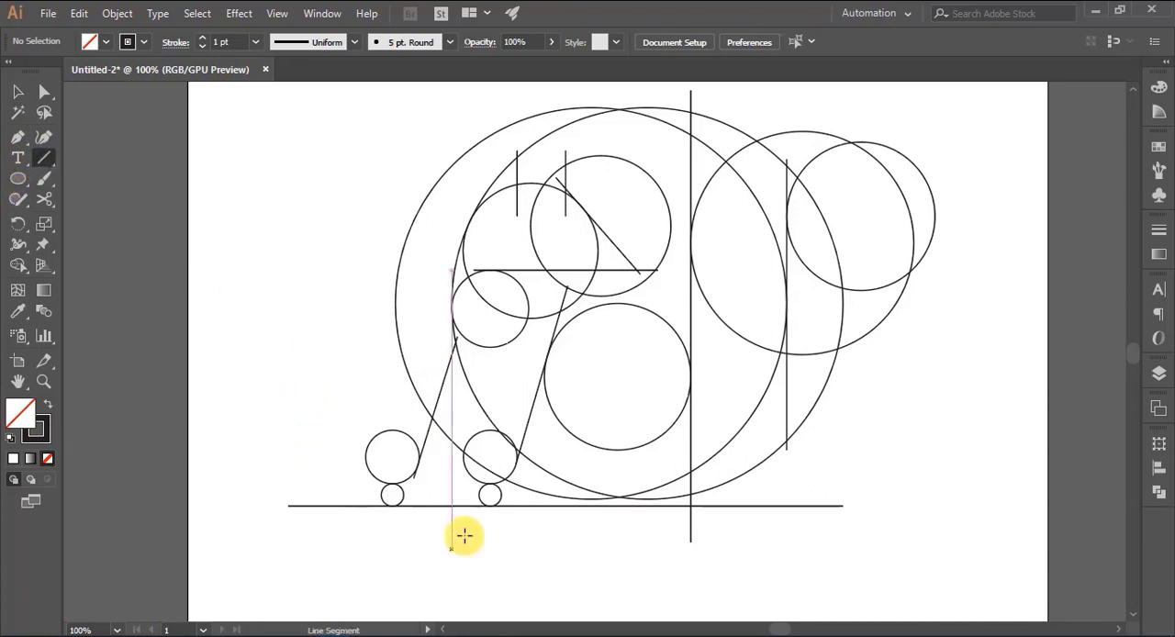
pyautogui.moveTo(442, 505); pyautogui.dragTo(500, 383)
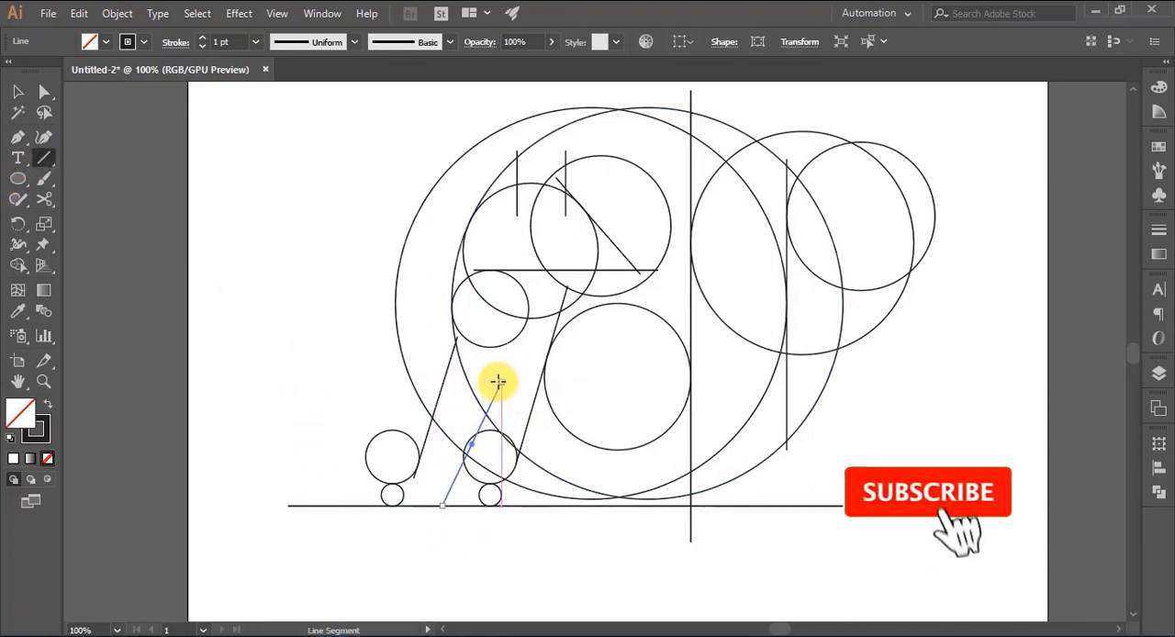
pyautogui.press('v')
pyautogui.moveTo(448, 492); pyautogui.dragTo(445, 497)
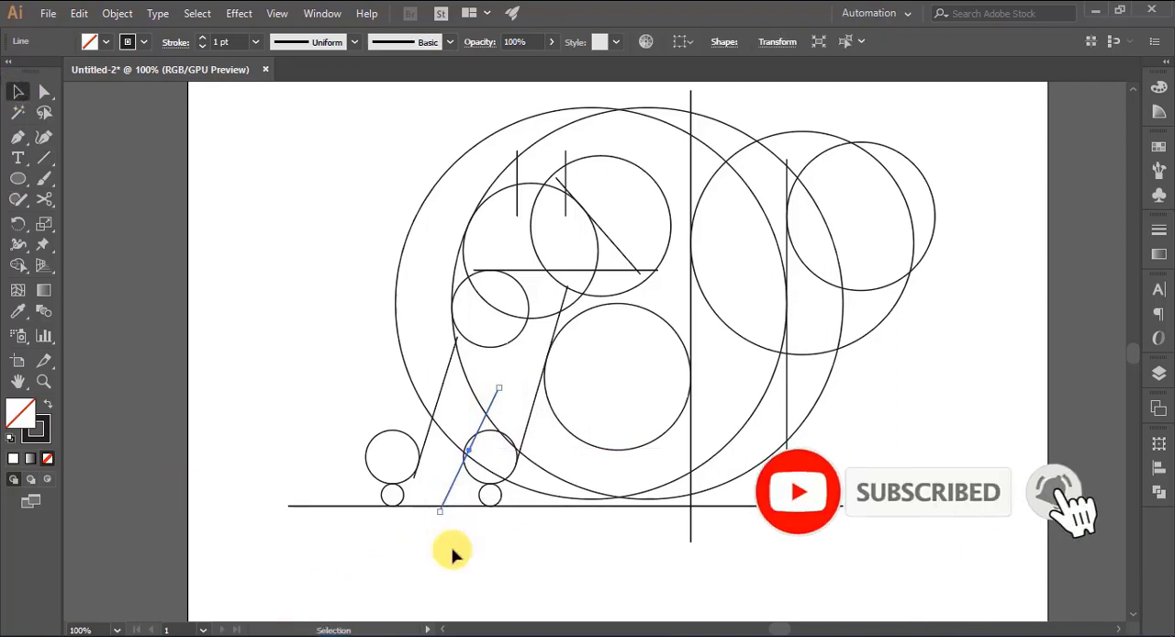
pyautogui.click(457, 565)
# - Move the baseline, the four small circles and the two newest slanted lines up together until the baseline touches the bottoms of the two large circles
pyautogui.scroll(2, 477, 567)
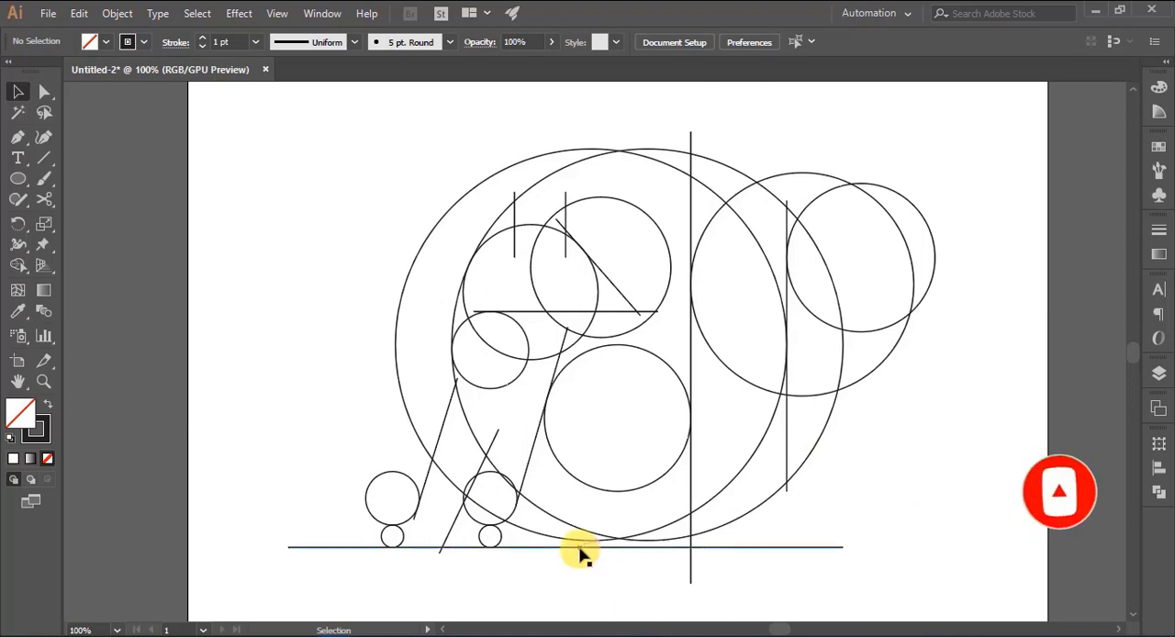
pyautogui.scroll(-3, 542, 572)
pyautogui.hotkey('ctrl', '+')
pyautogui.scroll(-3, 545, 572)
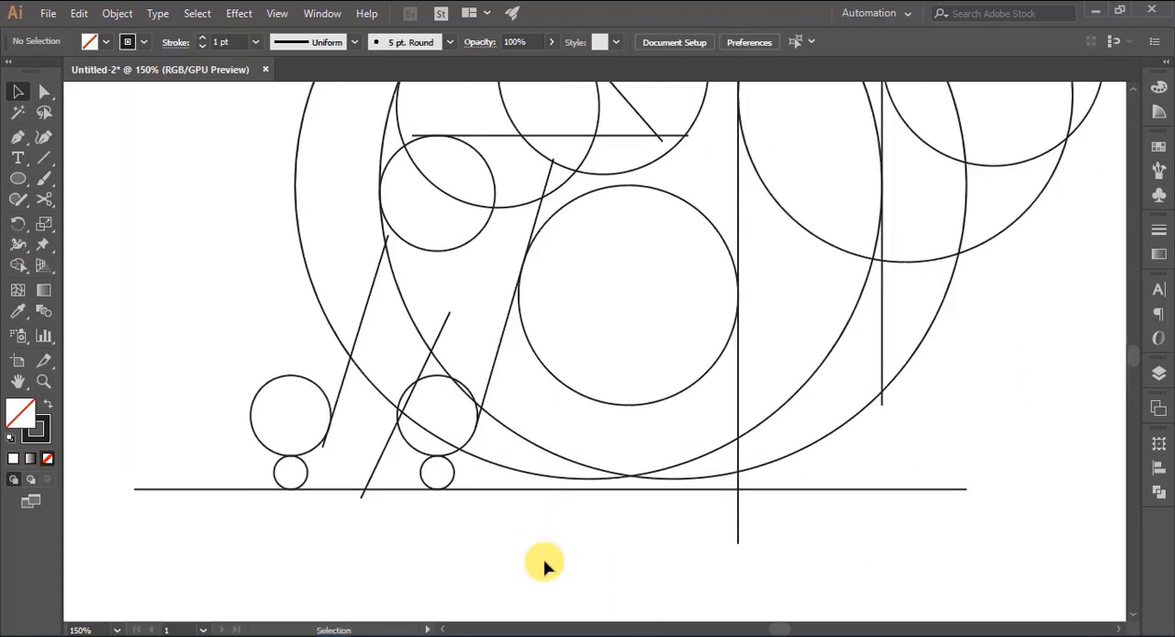
pyautogui.click(461, 484)
pyautogui.keyDown('shift'); pyautogui.click(454, 463); pyautogui.keyUp('shift')
pyautogui.keyDown('shift'); pyautogui.click(450, 452); pyautogui.keyUp('shift')
pyautogui.keyDown('shift'); pyautogui.click(312, 454); pyautogui.keyUp('shift')
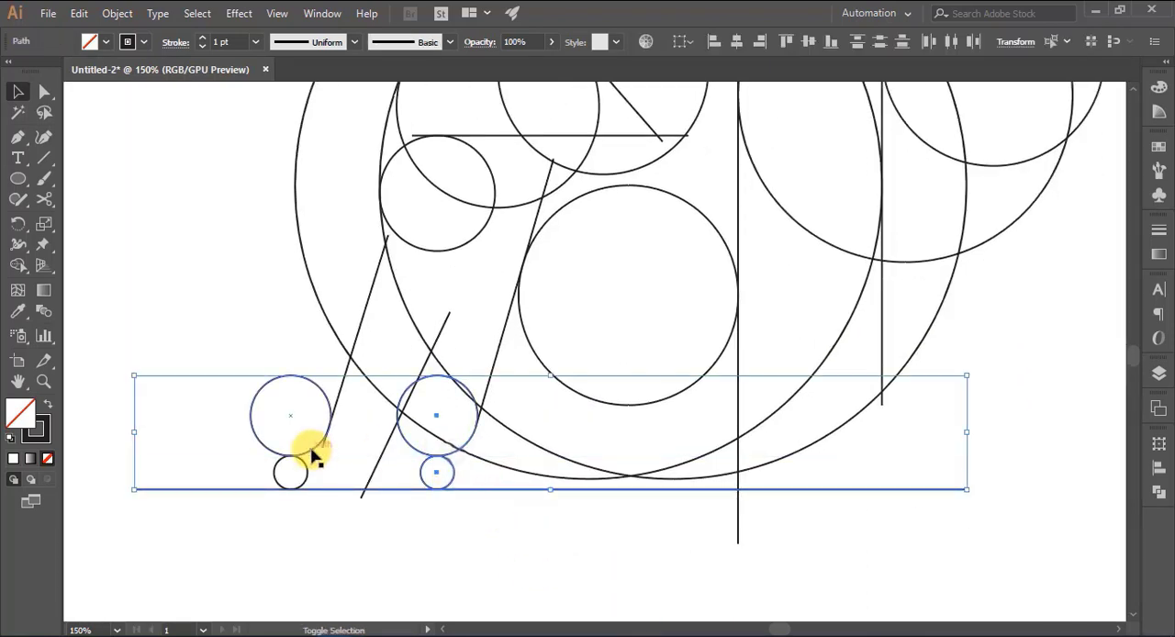
pyautogui.keyDown('shift'); pyautogui.click(365, 484); pyautogui.keyUp('shift')
pyautogui.keyDown('shift'); pyautogui.click(339, 400); pyautogui.keyUp('shift')
pyautogui.press('Up')
pyautogui.press('Up')
pyautogui.press('Up')
pyautogui.press('Up')
pyautogui.press('Up')
pyautogui.press('Up')
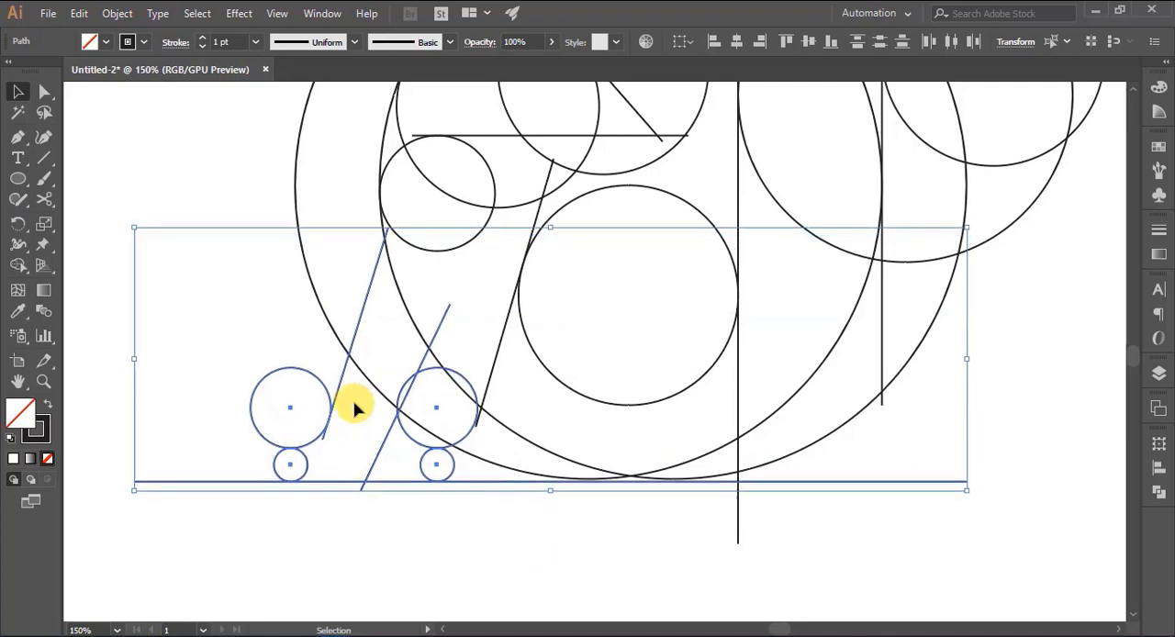
pyautogui.press('Up')
pyautogui.press('Up')
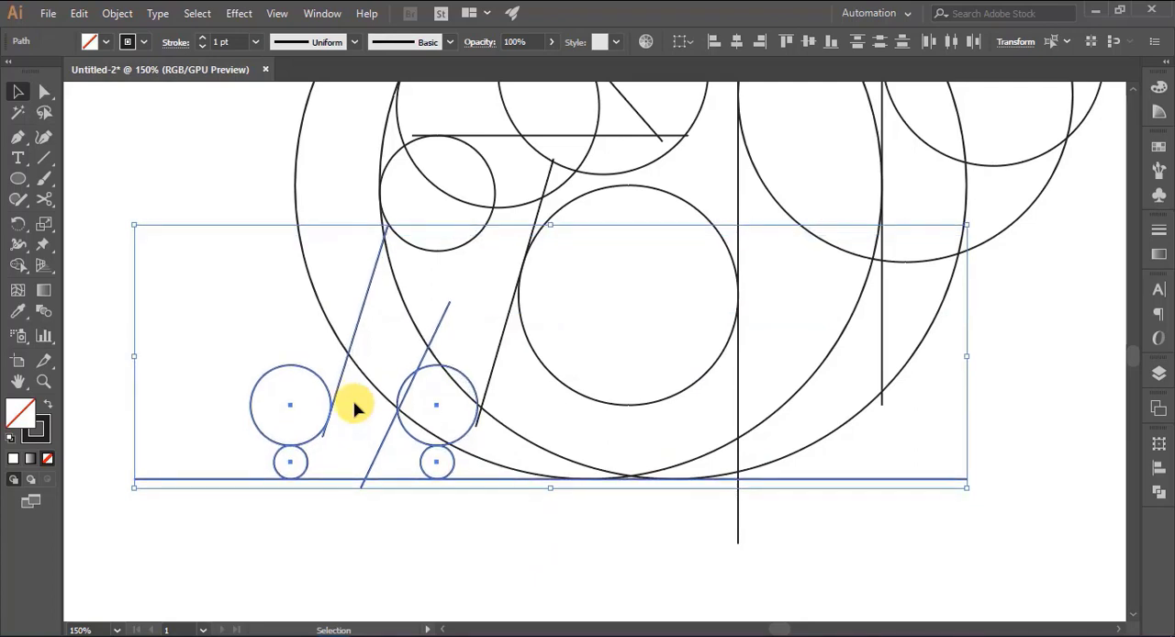
pyautogui.click(480, 545)
# - Tilt the long slanted line beside the lowest inner circle slightly so its lower end follows the right small circle's edge
pyautogui.scroll(1, 514, 504)
pyautogui.click(487, 432)
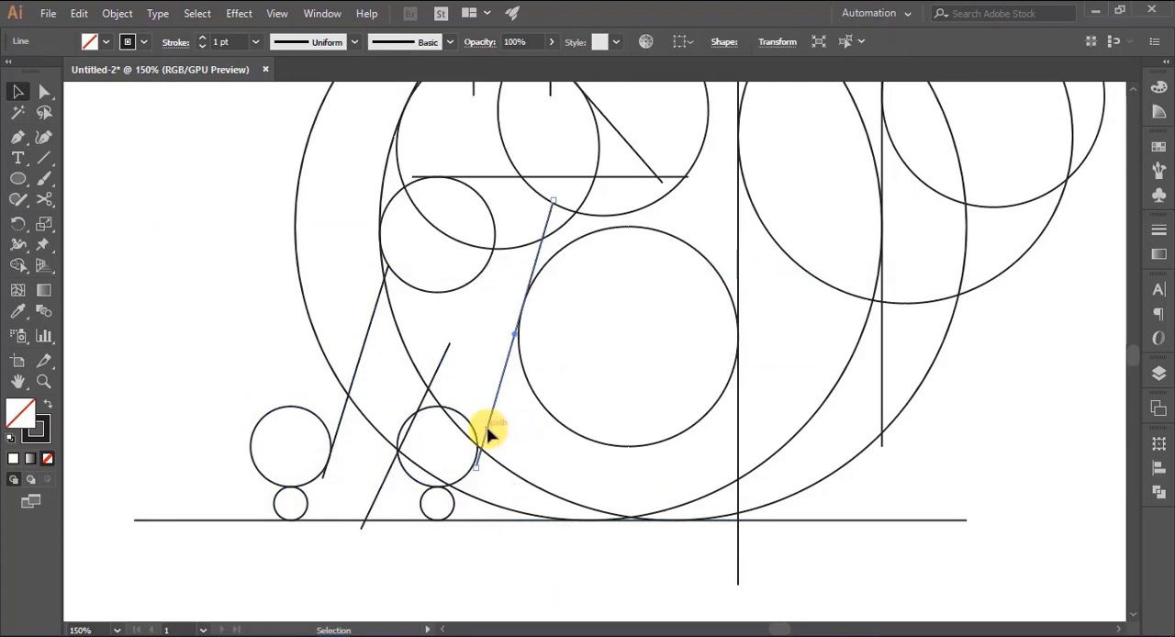
pyautogui.moveTo(471, 471); pyautogui.dragTo(469, 472)
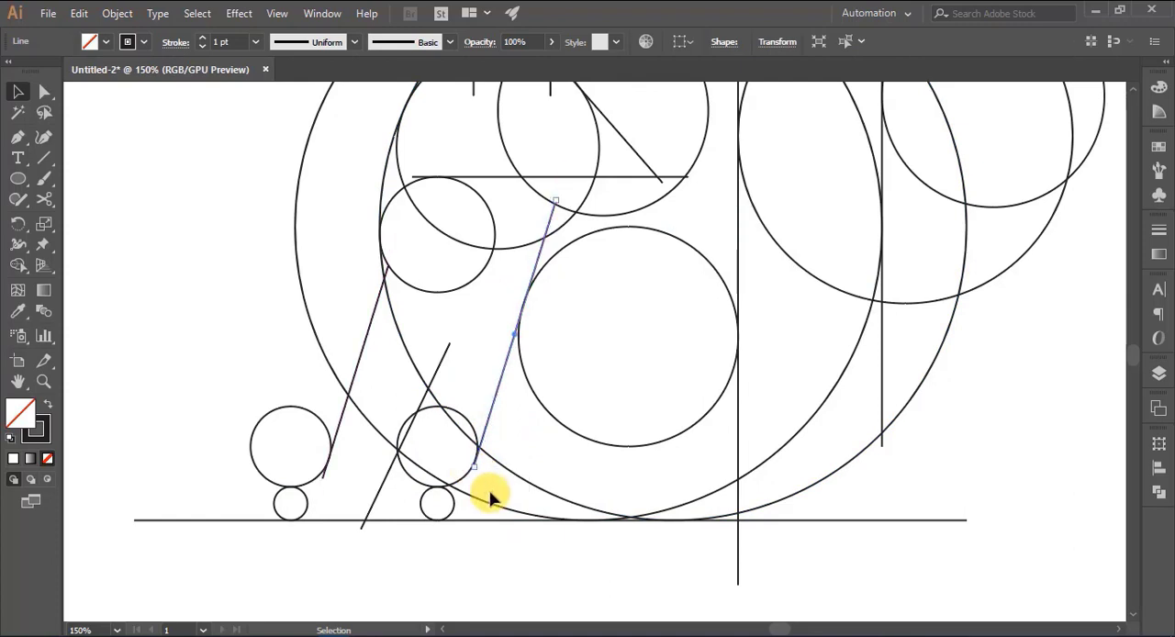
pyautogui.click(491, 494)
# - Refine the long slanted line's lower endpoint so the line runs close along the right small circle's right edge
pyautogui.scroll(-3, 490, 504)
pyautogui.hotkey('ctrl', '+')
pyautogui.hotkey('ctrl', '+')
pyautogui.hotkey('ctrl', '+')
pyautogui.hotkey('ctrl', '+')
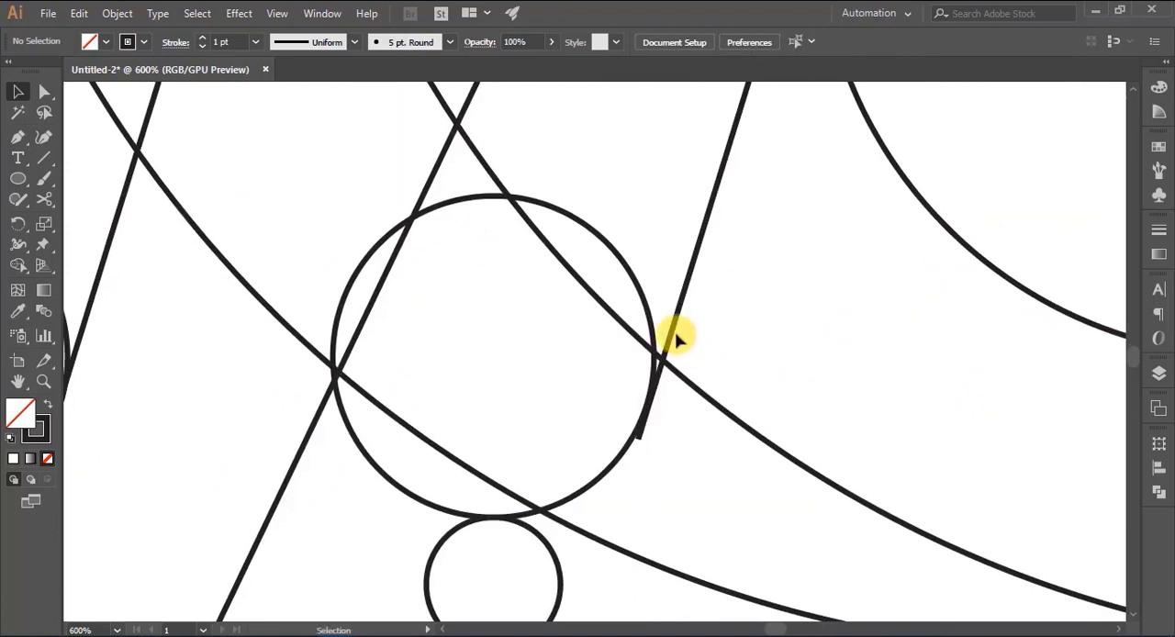
pyautogui.click(677, 336)
pyautogui.moveTo(643, 446)
pyautogui.mouseDown()
pyautogui.moveTo(635, 441)
pyautogui.moveTo(630, 464)
pyautogui.mouseUp()
pyautogui.click(694, 460)
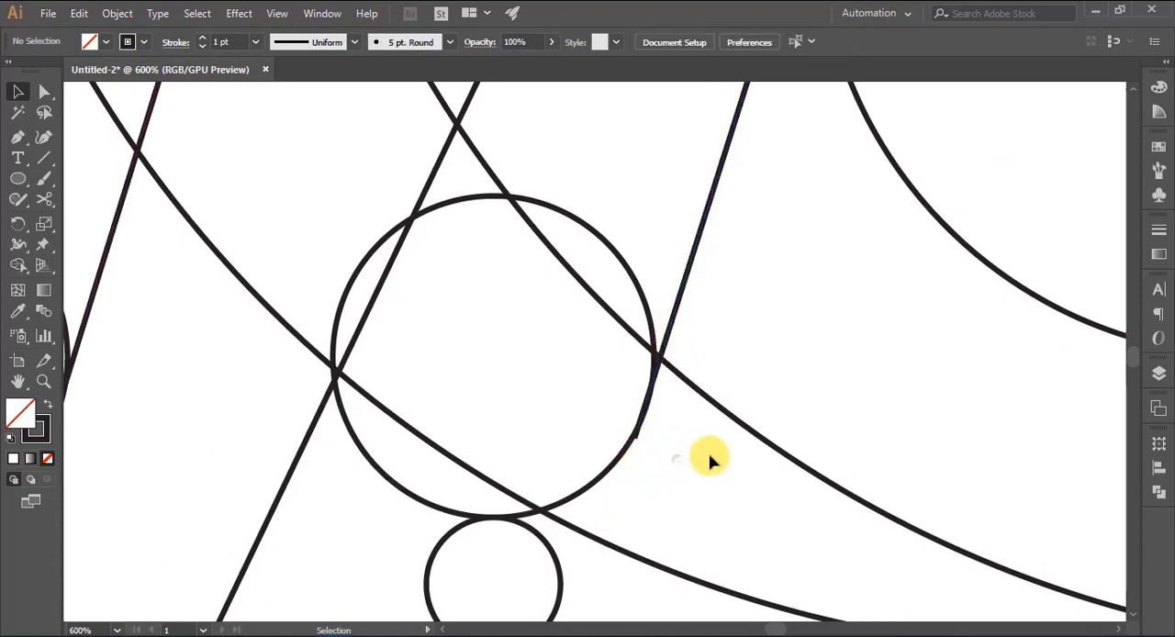
# - Adjust the long slanted line's upper endpoint to bring the line closer to tangency with the lowest inner circle
pyautogui.scroll(12, 734, 445)
pyautogui.click(961, 127)
pyautogui.moveTo(970, 93); pyautogui.dragTo(985, 90)
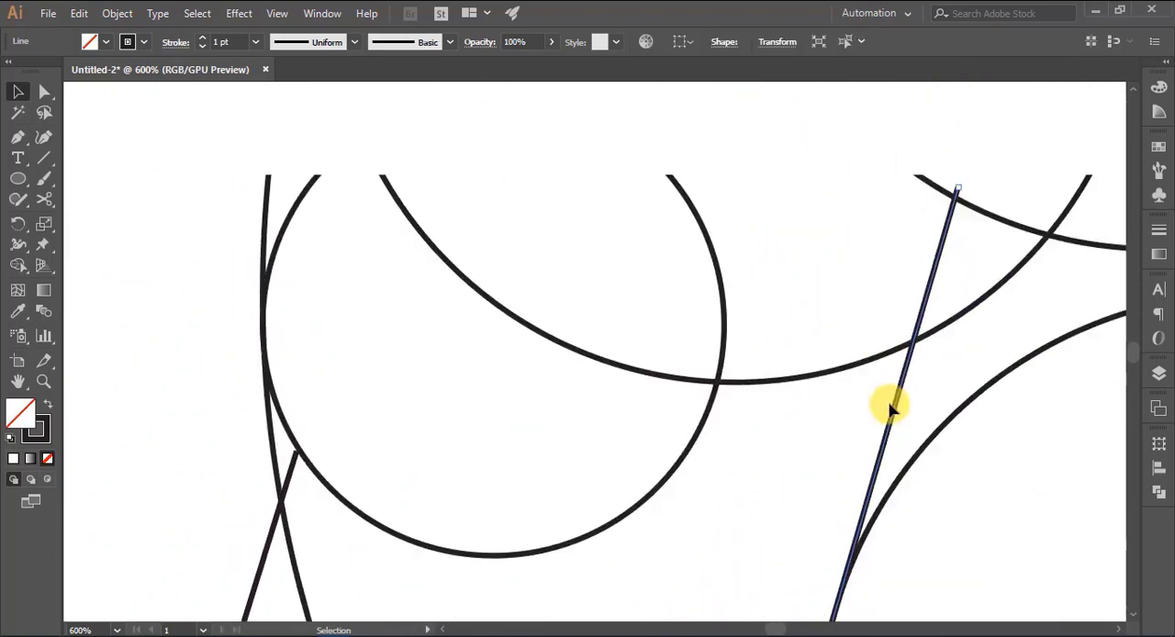
pyautogui.click(774, 456)
# - Readjust the long slanted line's lower end so it touches both the lowest inner circle and the right small circle's edge
pyautogui.scroll(-10, 907, 423)
pyautogui.click(681, 397)
pyautogui.moveTo(646, 522); pyautogui.dragTo(645, 520)
pyautogui.scroll(3, 839, 419)
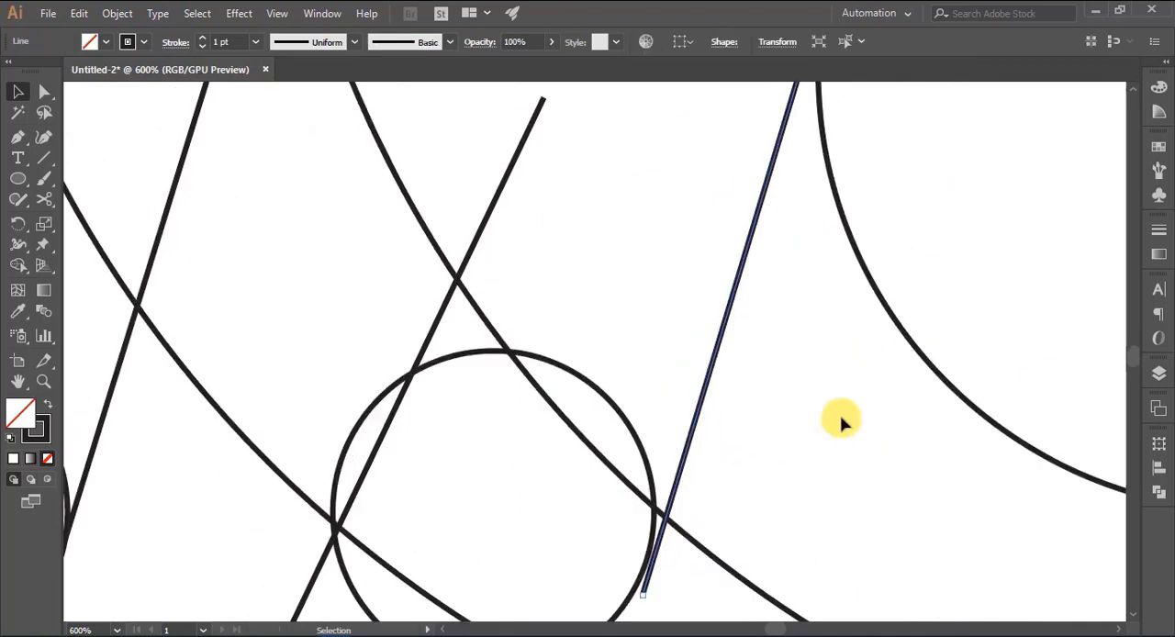
pyautogui.scroll(-2, 734, 464)
pyautogui.scroll(10, 814, 459)
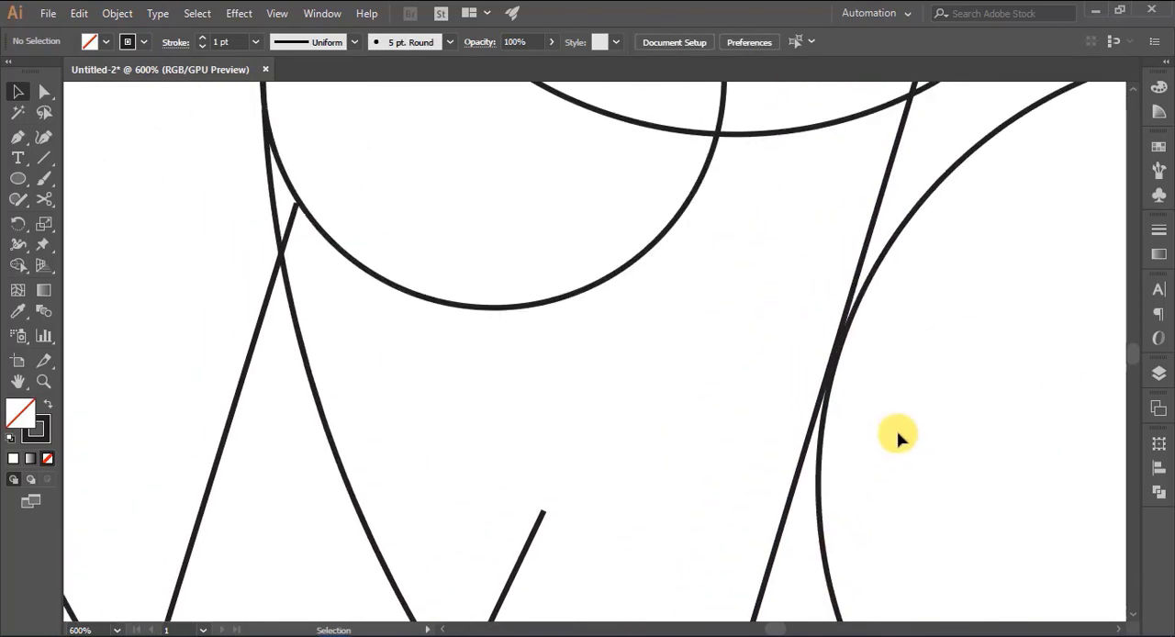
pyautogui.scroll(-10, 761, 451)
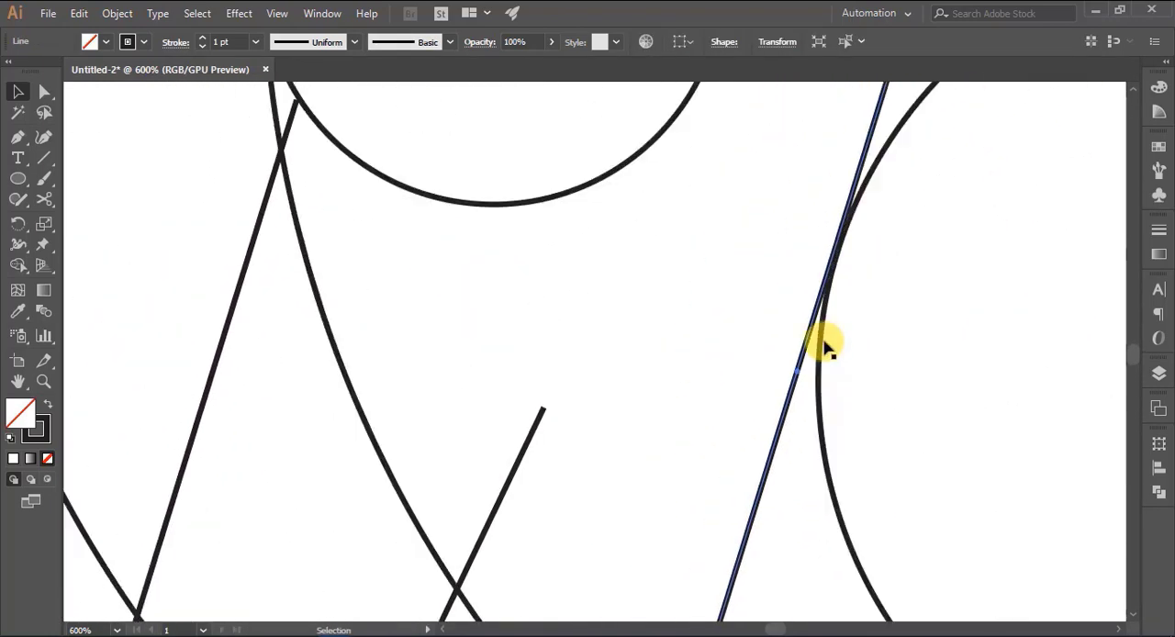
pyautogui.click(764, 462)
pyautogui.moveTo(670, 457); pyautogui.dragTo(670, 468)
pyautogui.click(760, 462)
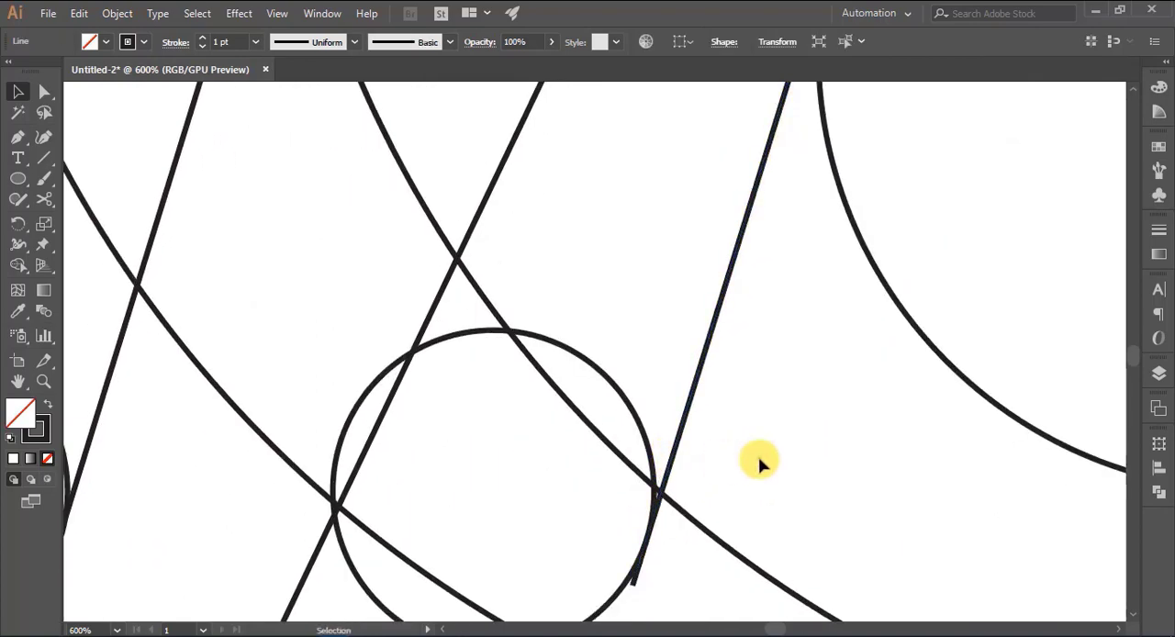
# - Enlarge the rightmost circle slightly, keeping its left edge on the shorter vertical line
pyautogui.scroll(5, 840, 455)
pyautogui.hotkey('ctrl', '-')
pyautogui.hotkey('ctrl', '-')
pyautogui.hotkey('ctrl', '-')
pyautogui.hotkey('ctrl', '-')
pyautogui.hotkey('ctrl', '-')
pyautogui.hotkey('ctrl', '-')
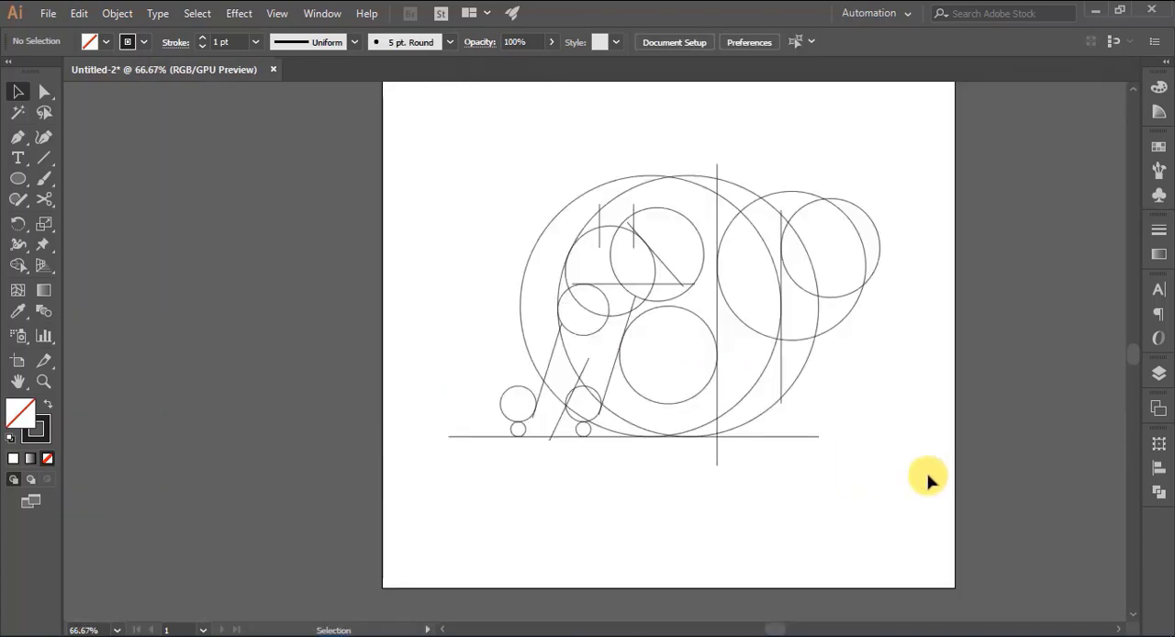
pyautogui.hotkey('ctrl', '0')
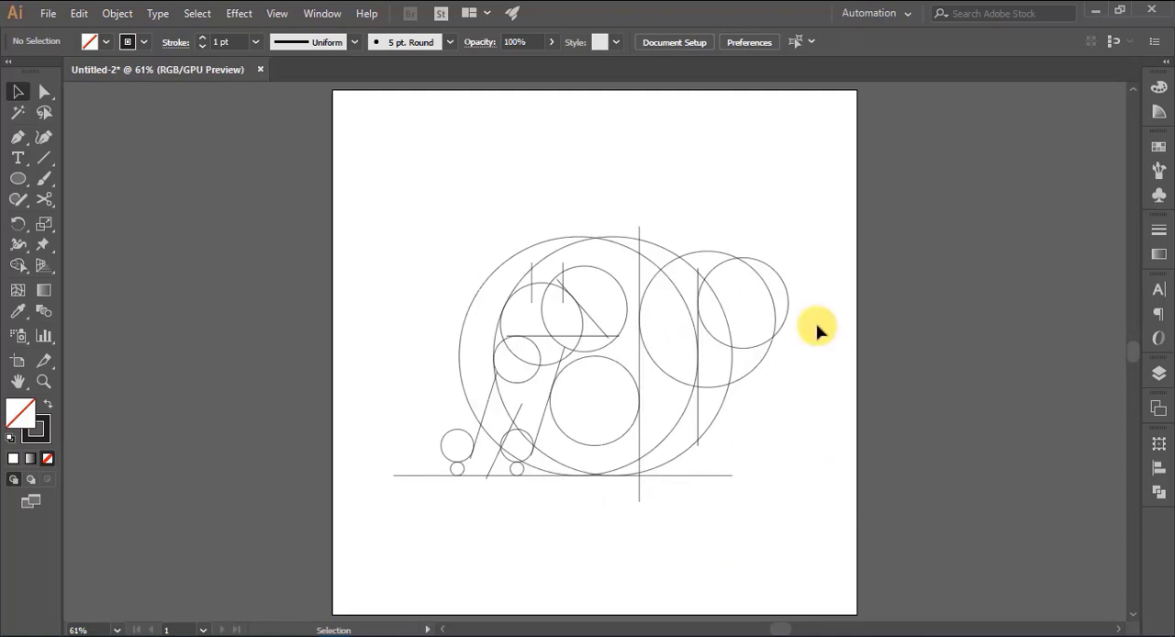
pyautogui.click(787, 304)
pyautogui.moveTo(787, 304); pyautogui.dragTo(797, 303)
pyautogui.click(909, 344)
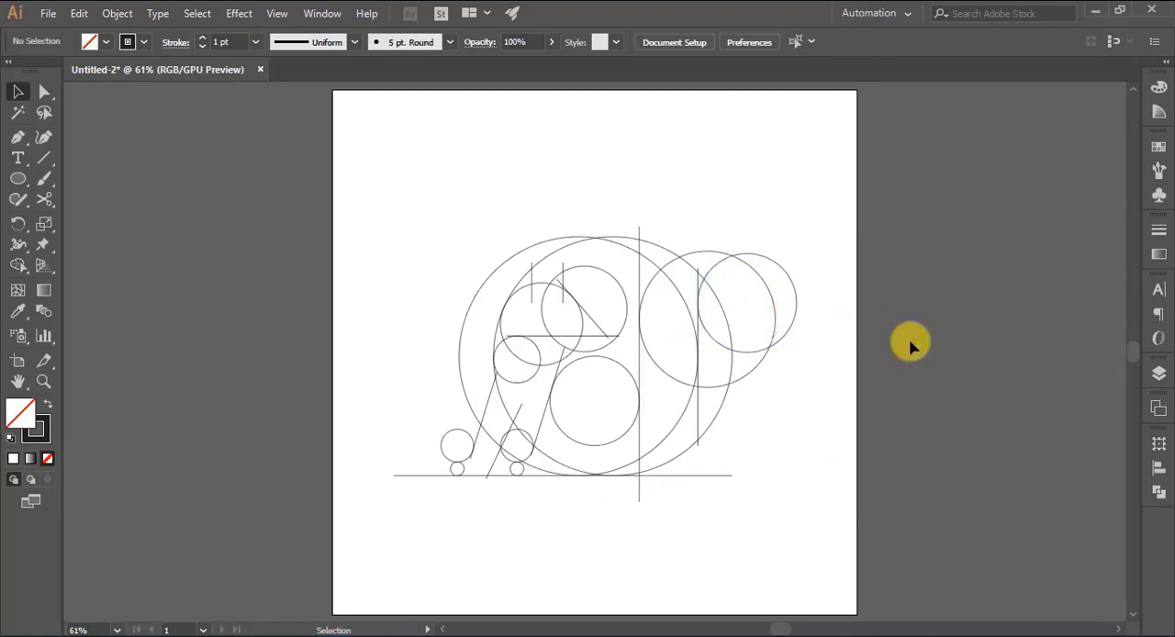
# - Shift the left short vertical line slightly right, and rotate the right short line so it leans right across the upper diagonal
pyautogui.hotkey('ctrl', '1')
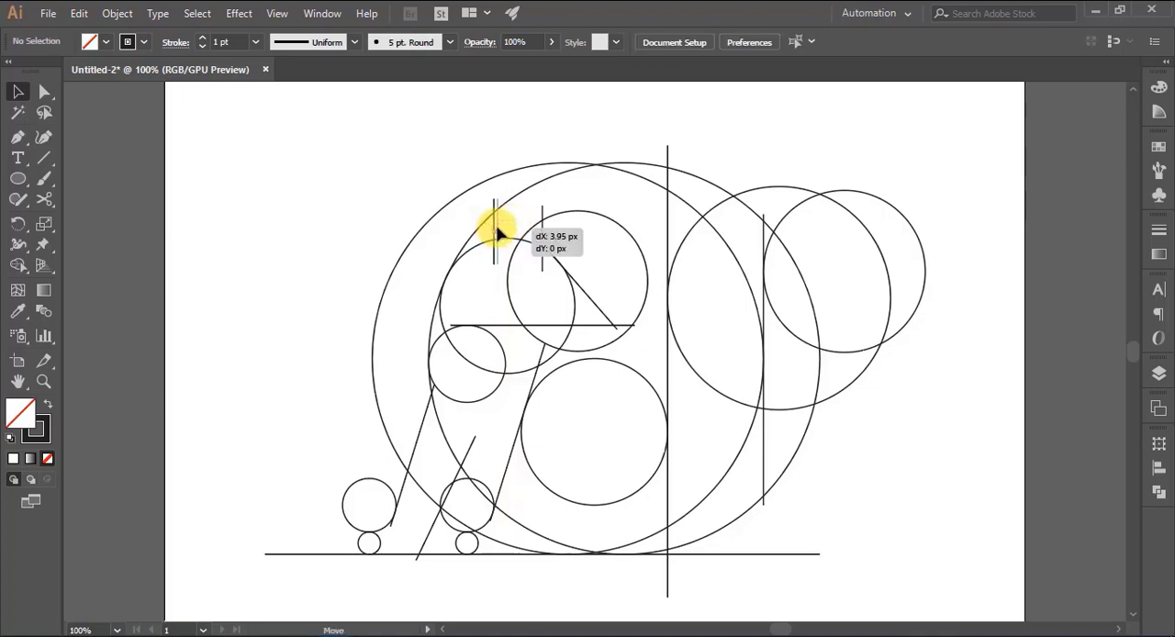
pyautogui.moveTo(496, 234); pyautogui.dragTo(498, 234)
pyautogui.click(542, 220)
pyautogui.click(530, 231)
pyautogui.moveTo(556, 201); pyautogui.dragTo(551, 236)
pyautogui.click(377, 197)
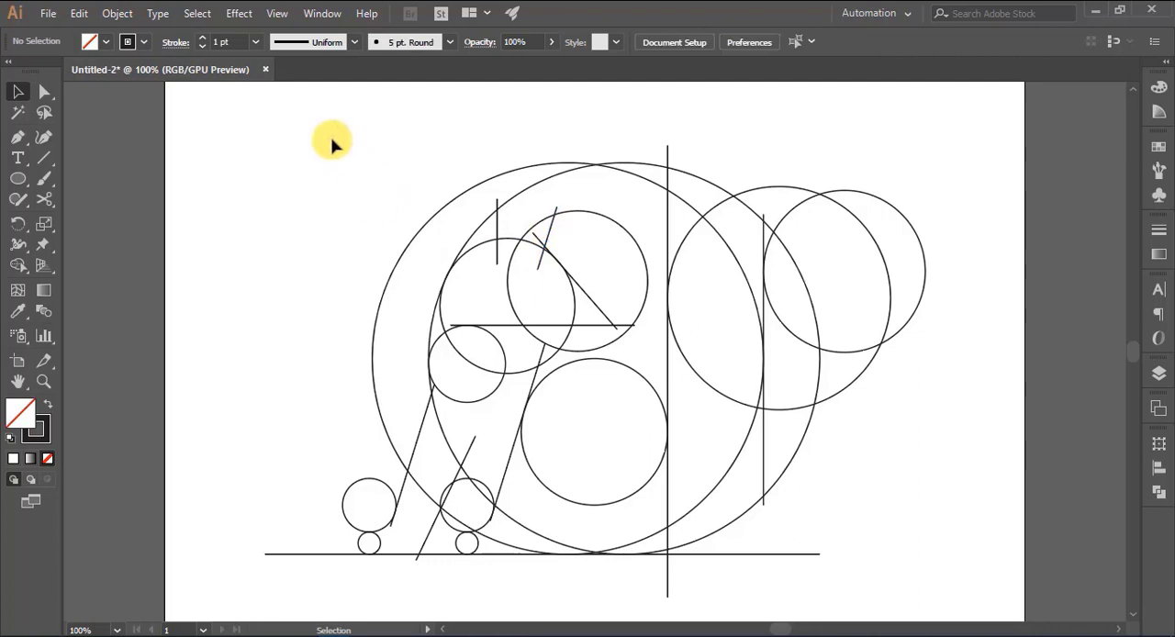
# - Select all the construction shapes for the Shape Builder tool and set a black fill with no stroke
pyautogui.moveTo(790, 580); pyautogui.dragTo(937, 575)
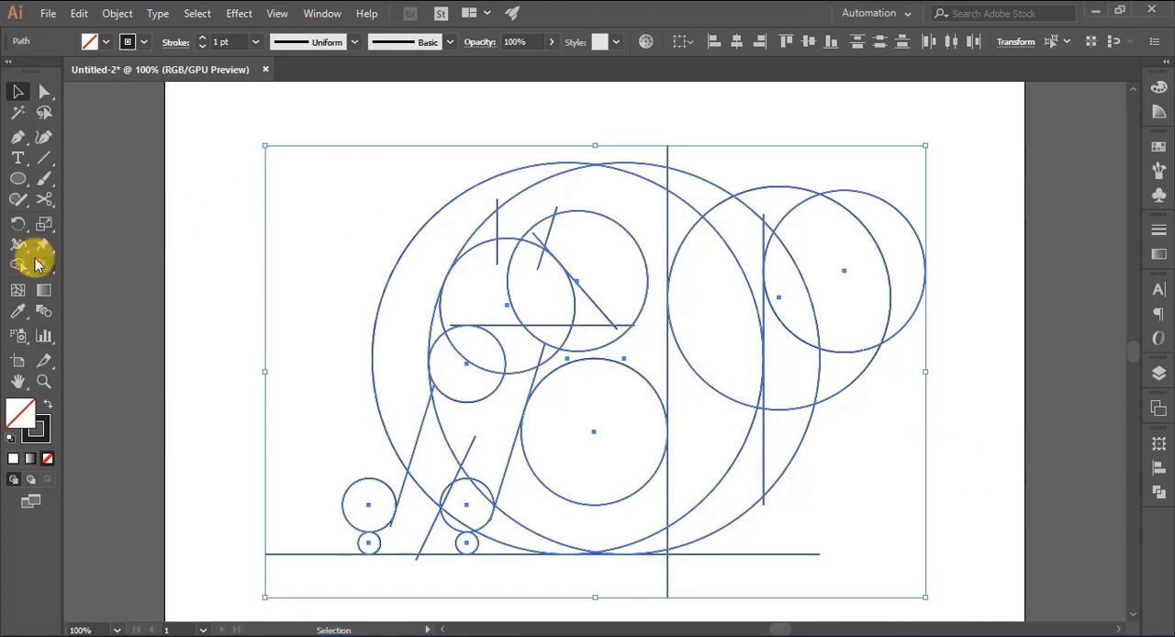
pyautogui.click(19, 265)
pyautogui.click(88, 42)
pyautogui.click(48, 68)
pyautogui.click(126, 41)
pyautogui.click(12, 70)
pyautogui.click(218, 246)
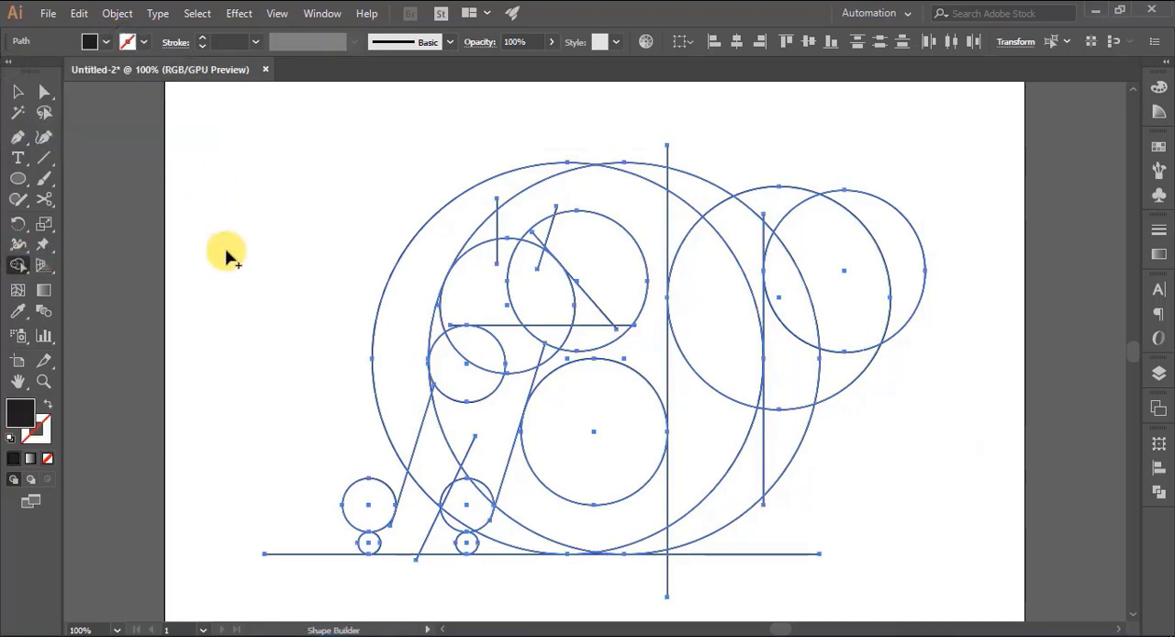
# - Merge the regions forming the animal's tail, body, front leg and head with the Shape Builder
pyautogui.moveTo(771, 231)
pyautogui.mouseDown()
pyautogui.moveTo(717, 442)
pyautogui.moveTo(645, 504)
pyautogui.moveTo(683, 460)
pyautogui.moveTo(640, 474)
pyautogui.mouseUp()
pyautogui.scroll(-2, 640, 474)
pyautogui.moveTo(577, 441)
pyautogui.mouseDown()
pyautogui.moveTo(502, 470)
pyautogui.moveTo(409, 424)
pyautogui.moveTo(432, 390)
pyautogui.mouseUp()
pyautogui.scroll(1, 436, 402)
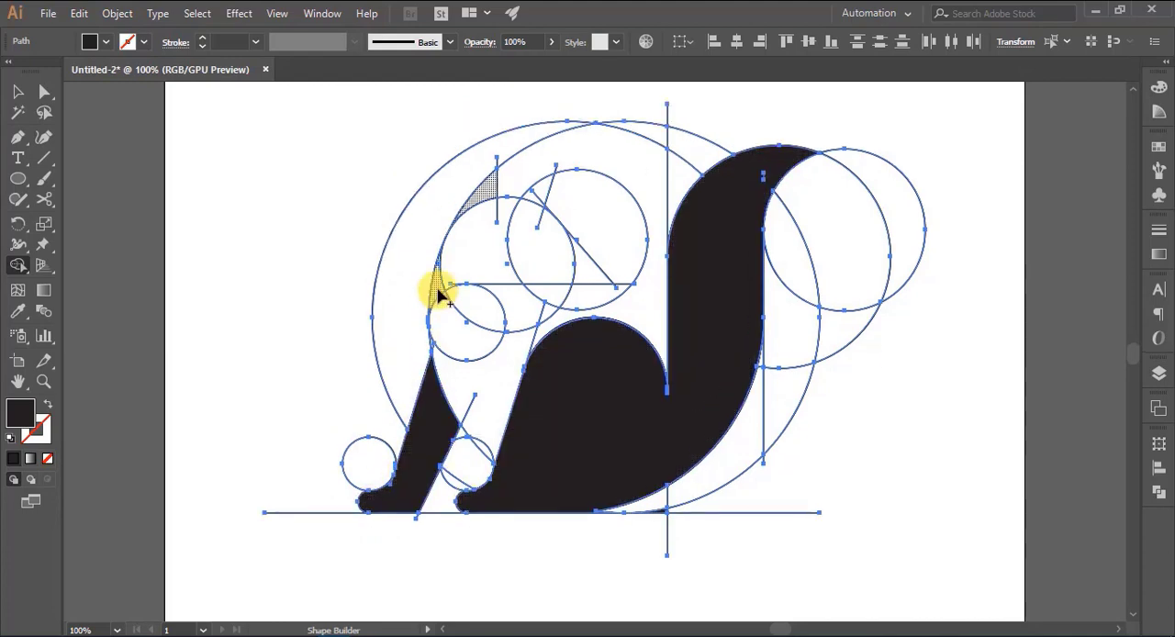
pyautogui.moveTo(443, 280)
pyautogui.mouseDown()
pyautogui.moveTo(520, 254)
pyautogui.moveTo(504, 231)
pyautogui.moveTo(532, 248)
pyautogui.mouseUp()
# - Reselect all the artwork and examine the edges of the merged head, body, tail and feet up close for leftover gaps
pyautogui.moveTo(769, 422); pyautogui.dragTo(928, 410)
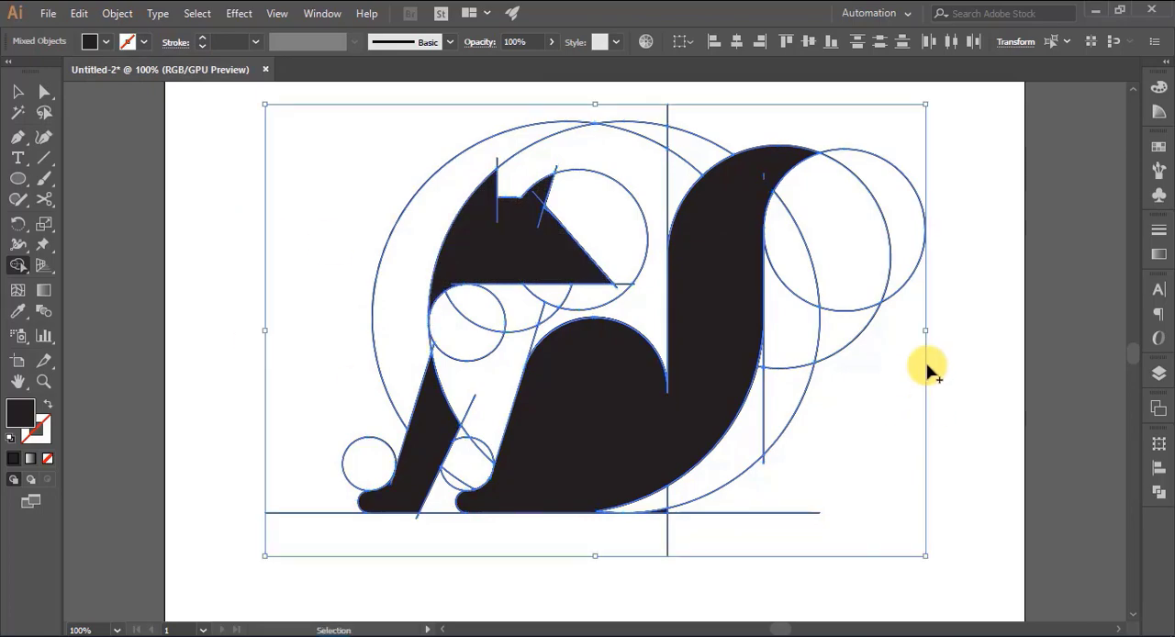
pyautogui.scroll(3, 499, 288)
pyautogui.scroll(-5, 428, 340)
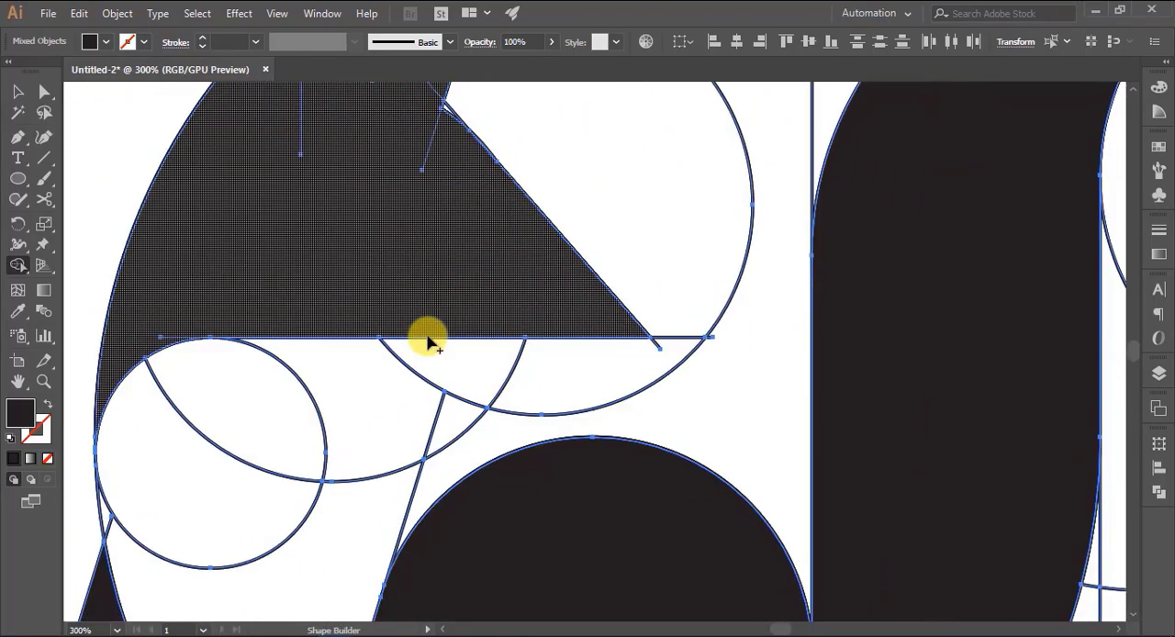
pyautogui.moveTo(802, 317)
pyautogui.mouseDown()
pyautogui.moveTo(822, 337)
pyautogui.moveTo(798, 302)
pyautogui.mouseUp()
pyautogui.hotkey('ctrl', 'z')
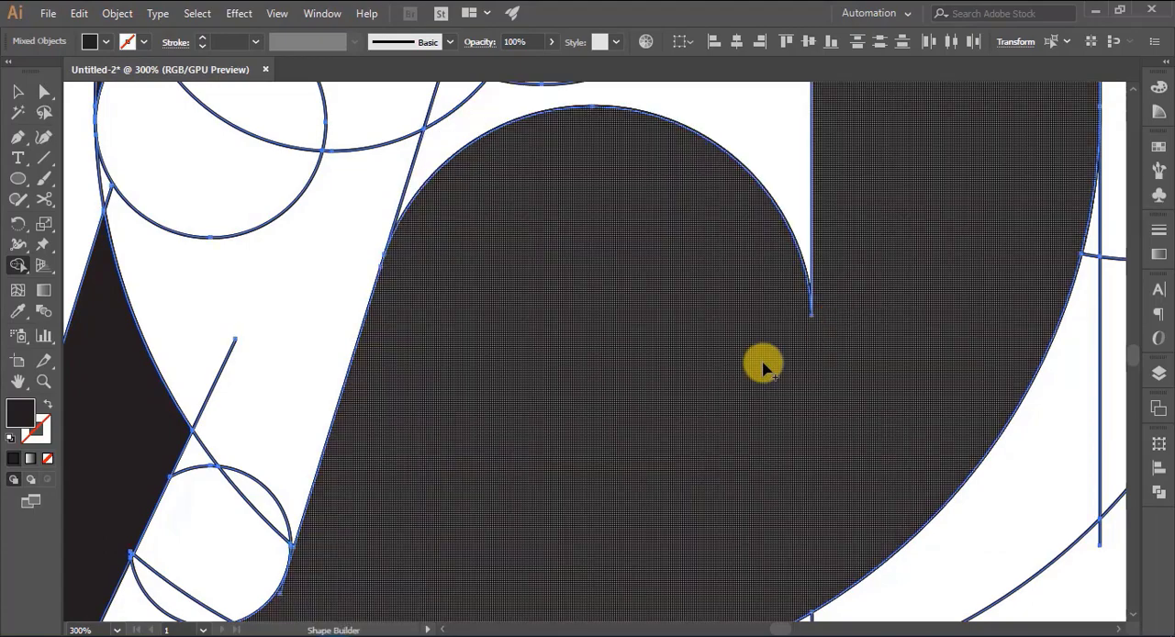
pyautogui.scroll(-3, 763, 367)
pyautogui.scroll(8, 944, 459)
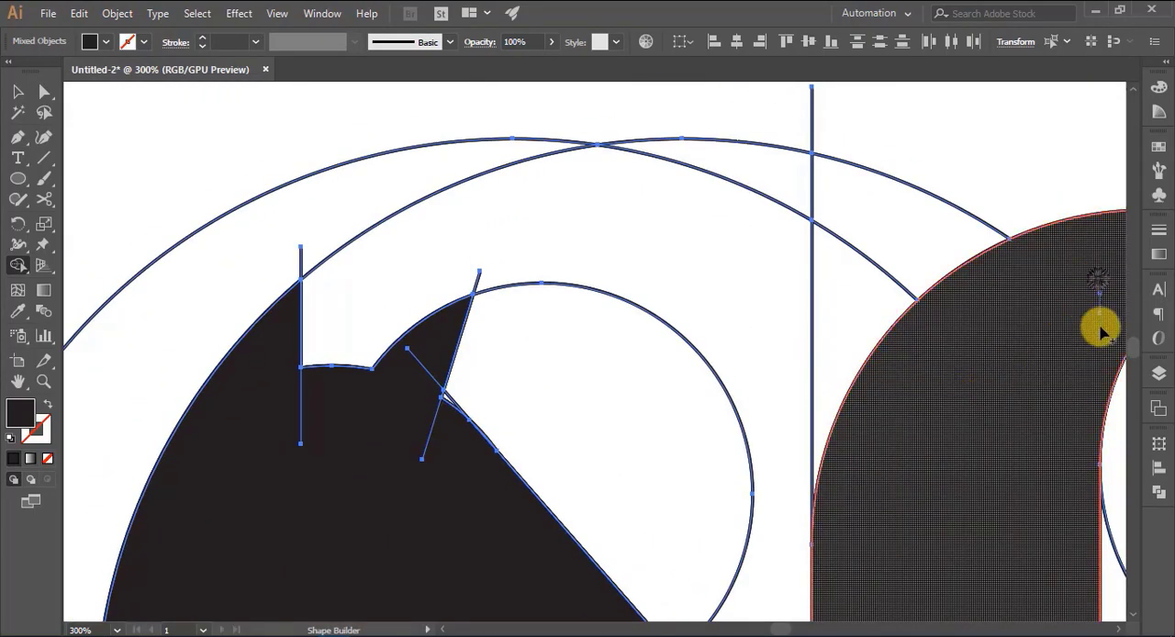
pyautogui.scroll(-8, 432, 472)
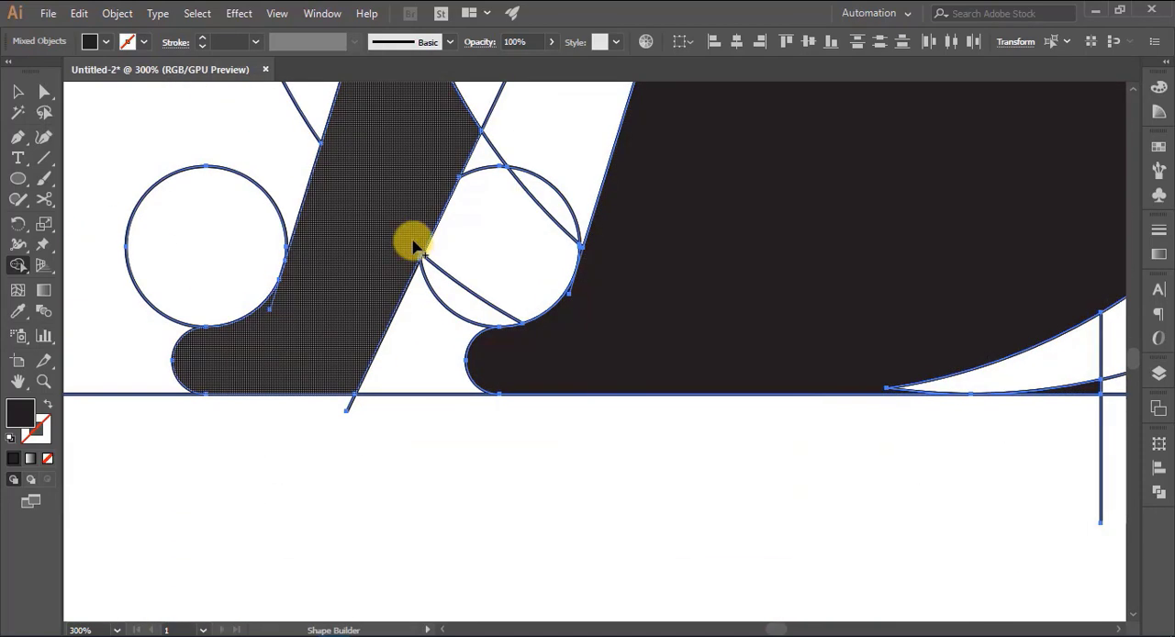
pyautogui.scroll(2, 428, 266)
pyautogui.scroll(-2, 395, 328)
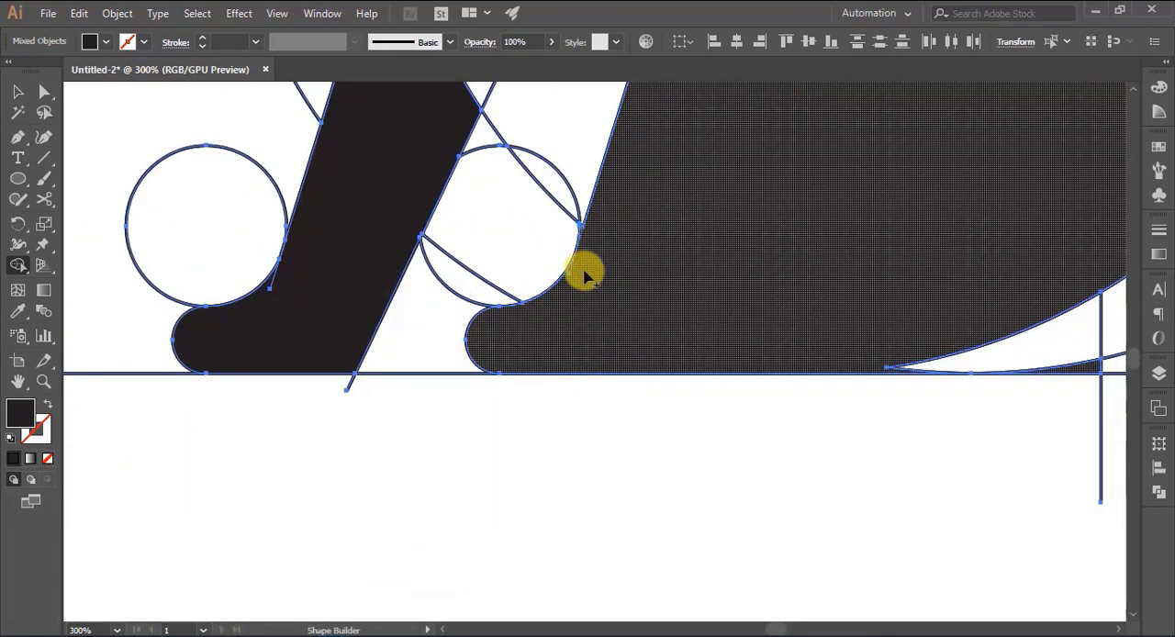
# - Select the merged black silhouette pieces and move them off the artboard, away from the construction circles and lines
pyautogui.hscroll(6, 556, 302)
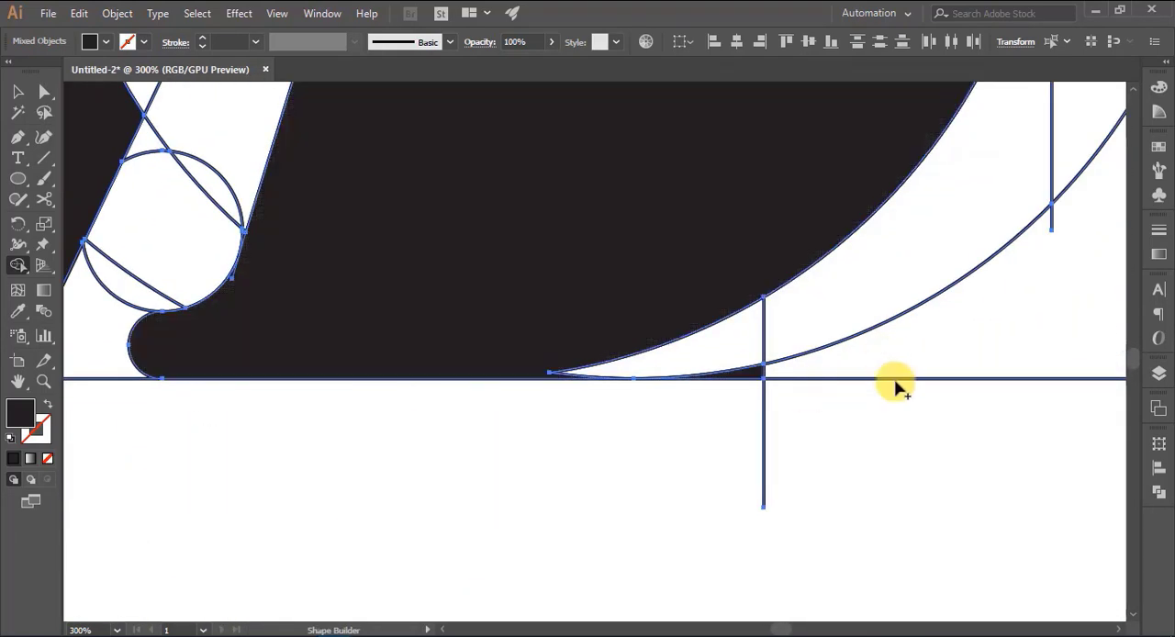
pyautogui.hotkey('ctrl', '0')
pyautogui.press('v')
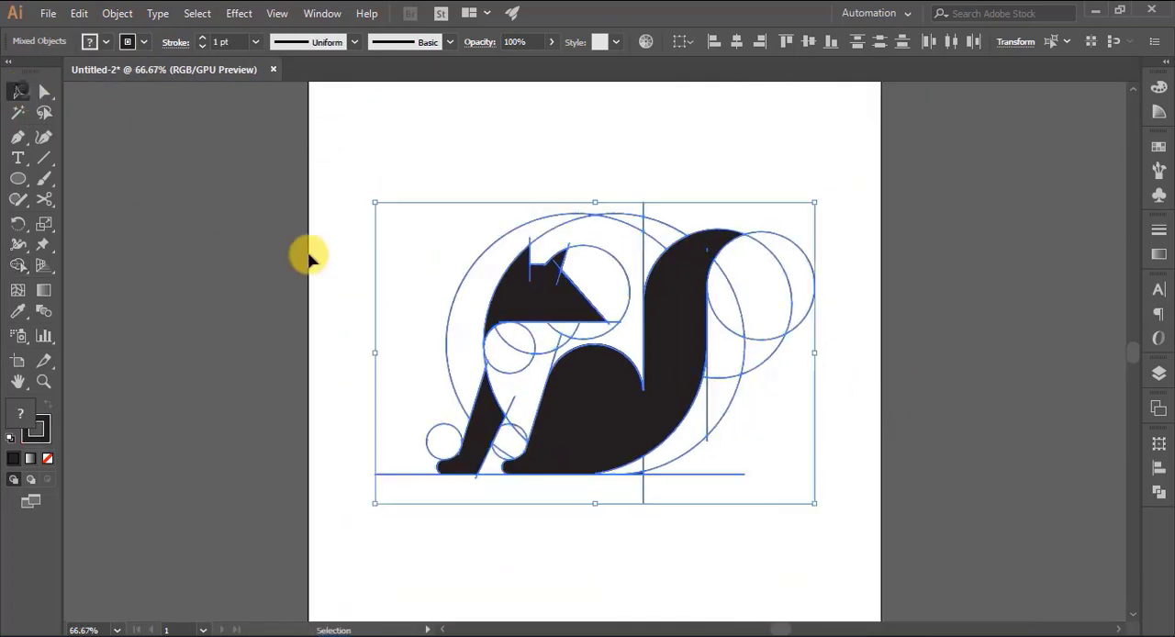
pyautogui.click(330, 271)
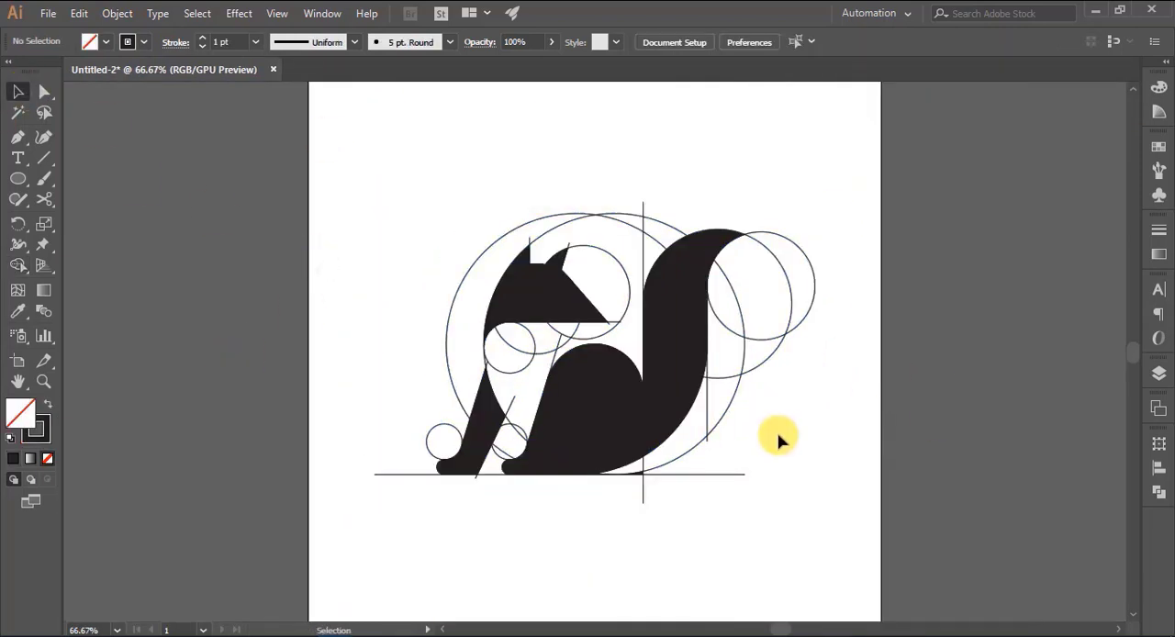
pyautogui.click(545, 294)
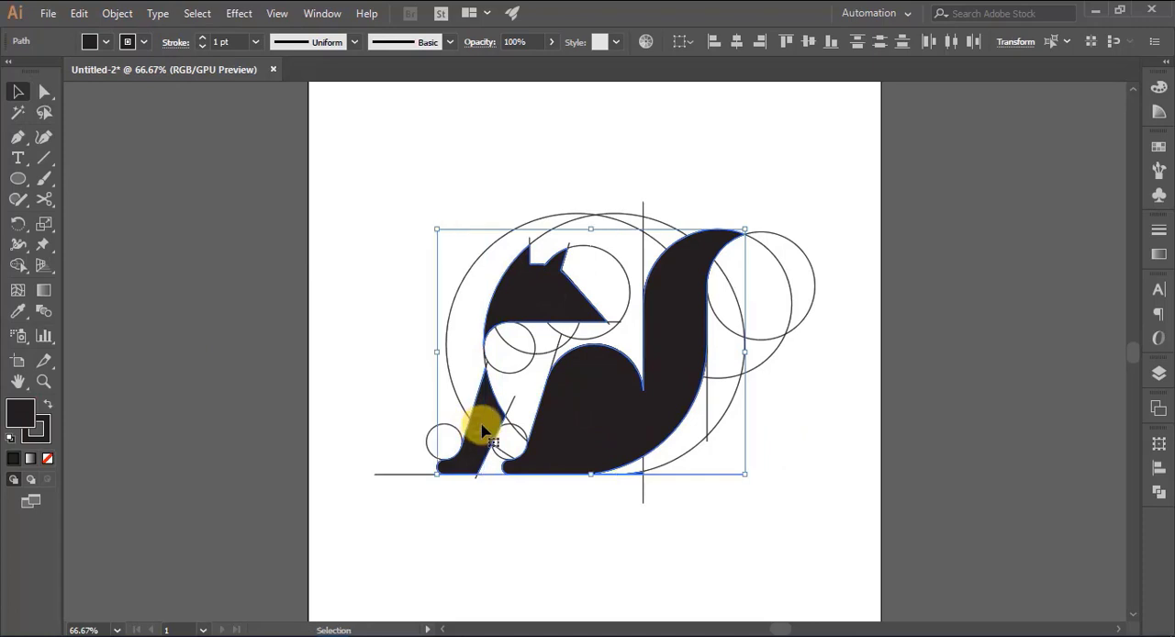
pyautogui.moveTo(482, 432); pyautogui.dragTo(913, 420)
pyautogui.click(963, 537)
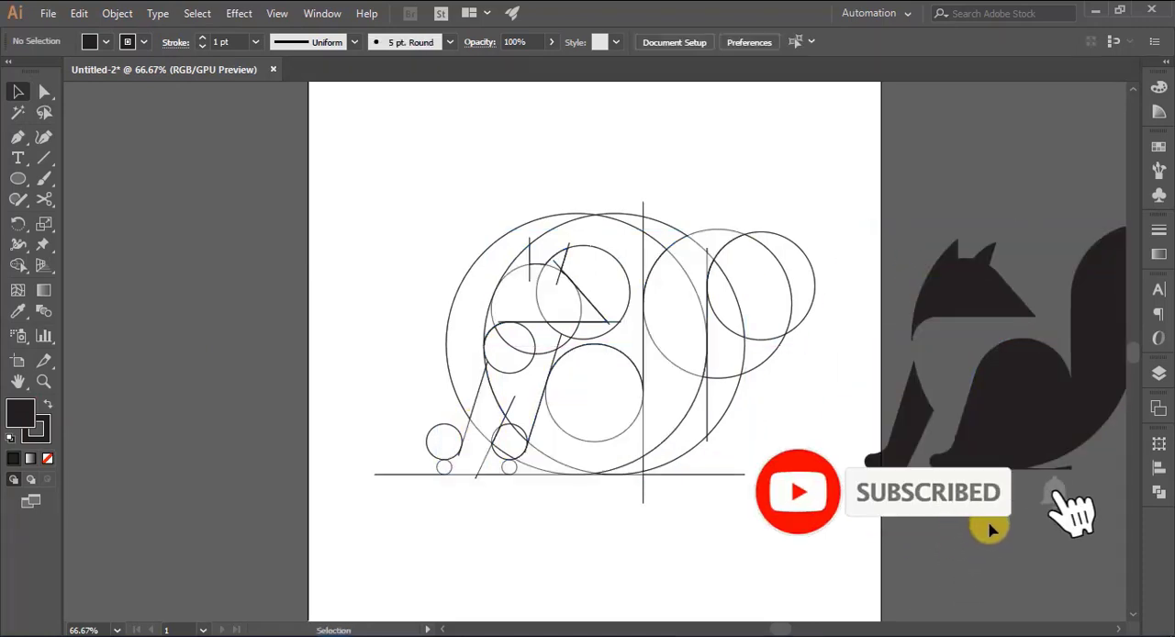
# - Create a new 1000 × 1000 px document and transfer the black silhouette from Untitled-2 onto its artboard
pyautogui.moveTo(1000, 519)
pyautogui.mouseDown()
pyautogui.moveTo(655, 490)
pyautogui.moveTo(830, 514)
pyautogui.mouseUp()
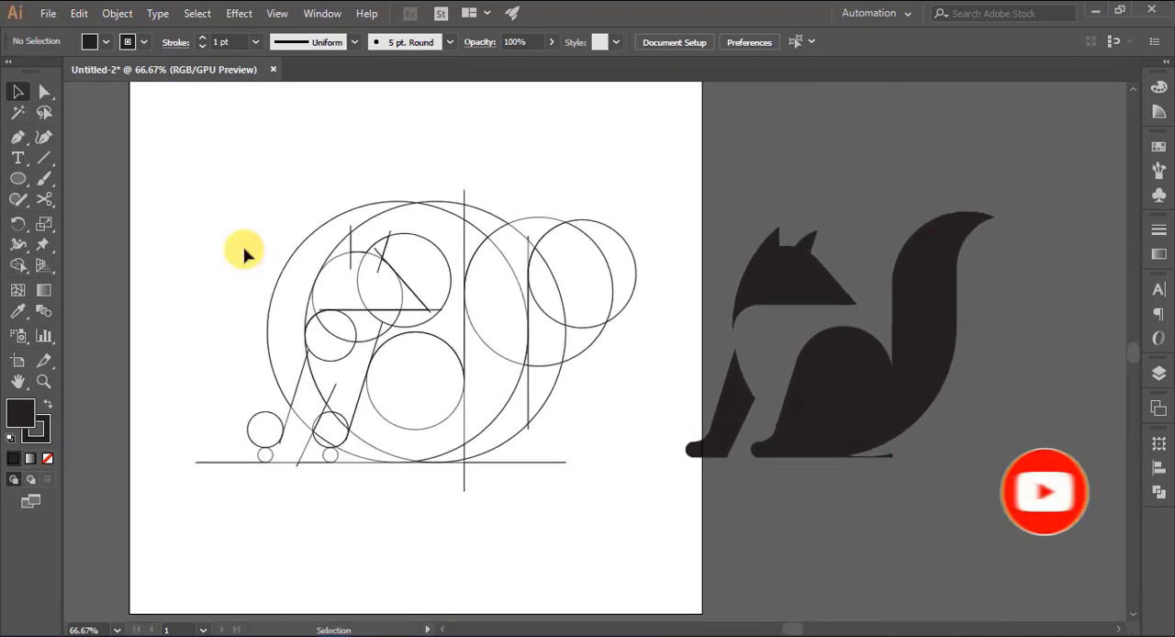
pyautogui.click(47, 13)
pyautogui.click(80, 38)
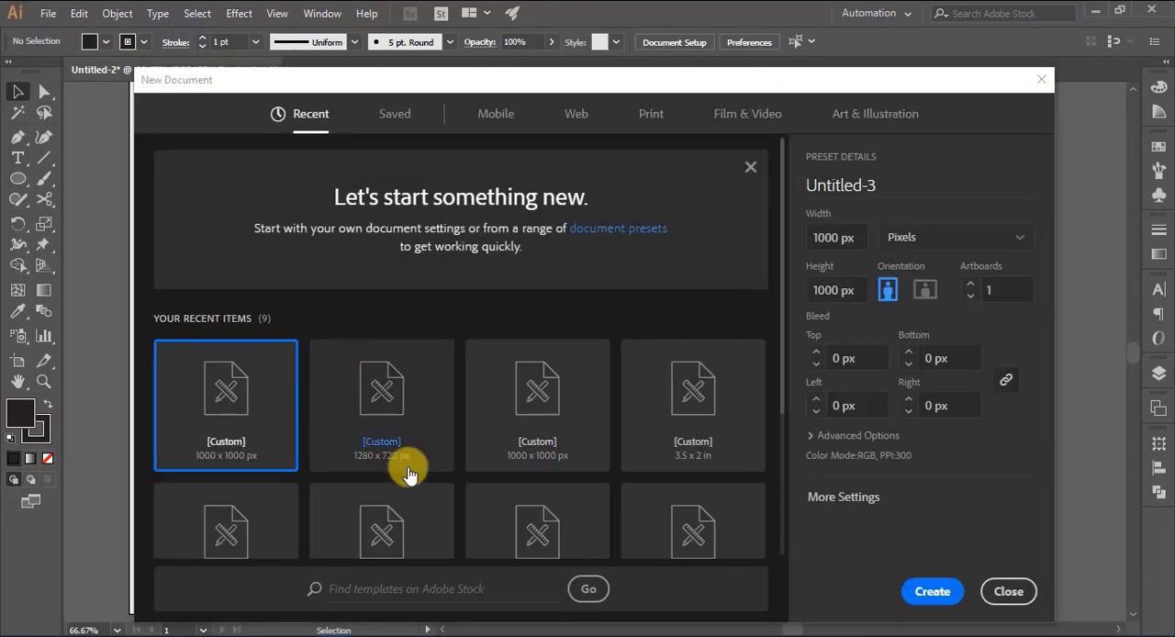
pyautogui.click(931, 590)
pyautogui.click(210, 66)
pyautogui.click(834, 438)
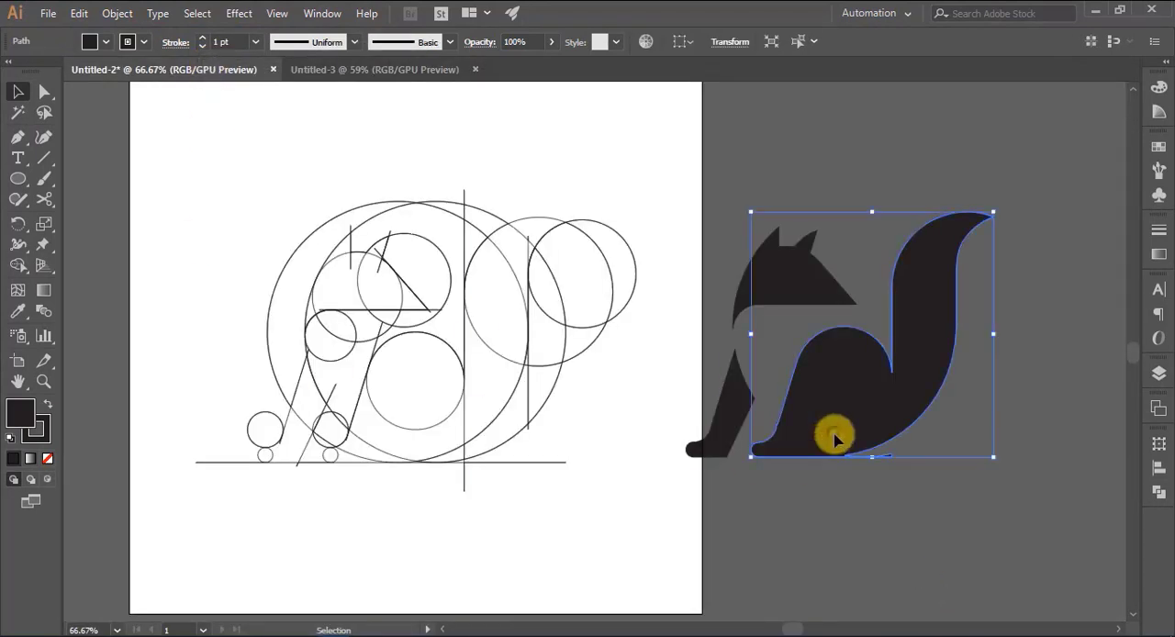
pyautogui.moveTo(826, 406); pyautogui.dragTo(596, 419)
pyautogui.click(888, 392)
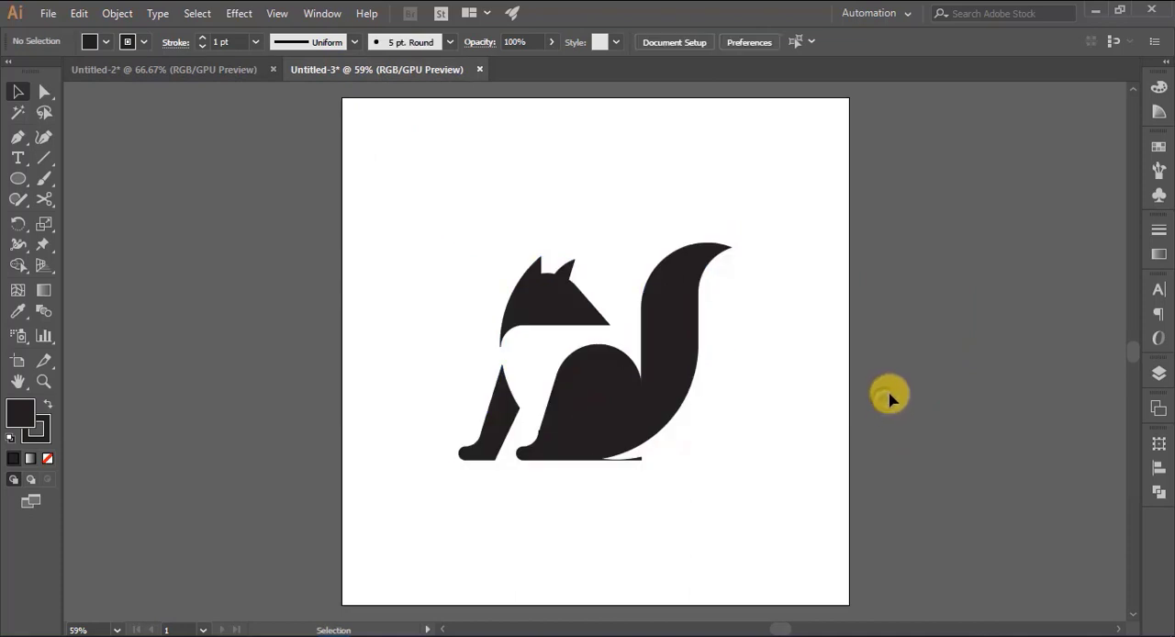
# - Remove the stroke from the silhouette, keeping only its black fill
pyautogui.keyDown('alt'); pyautogui.scroll(8, 743, 452); pyautogui.keyUp('alt')
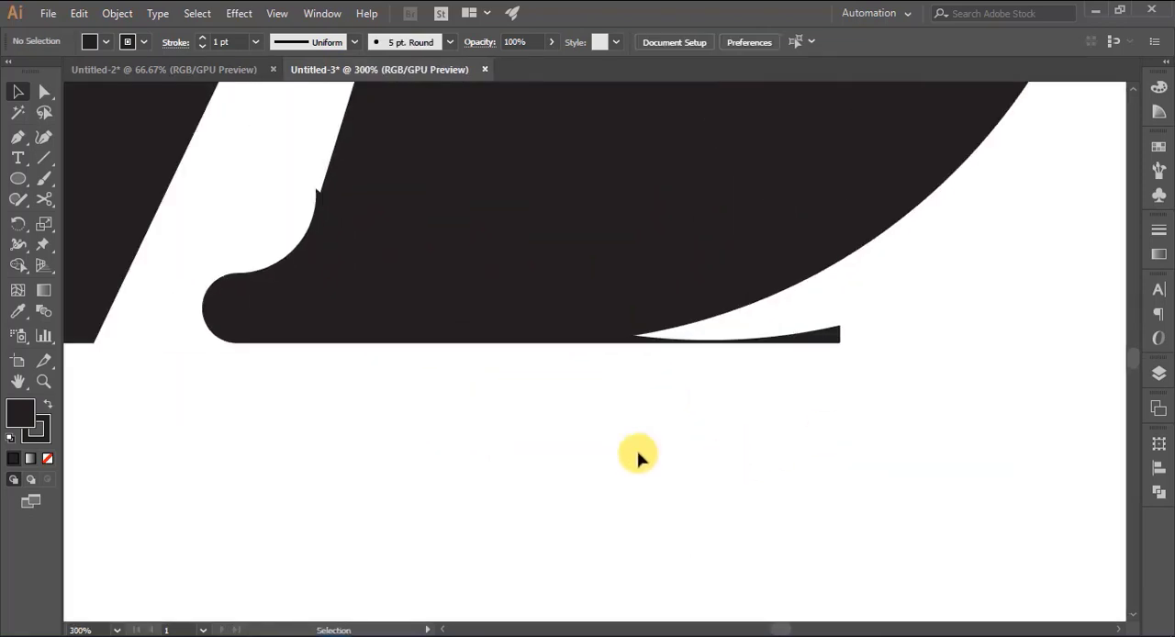
pyautogui.click(16, 138)
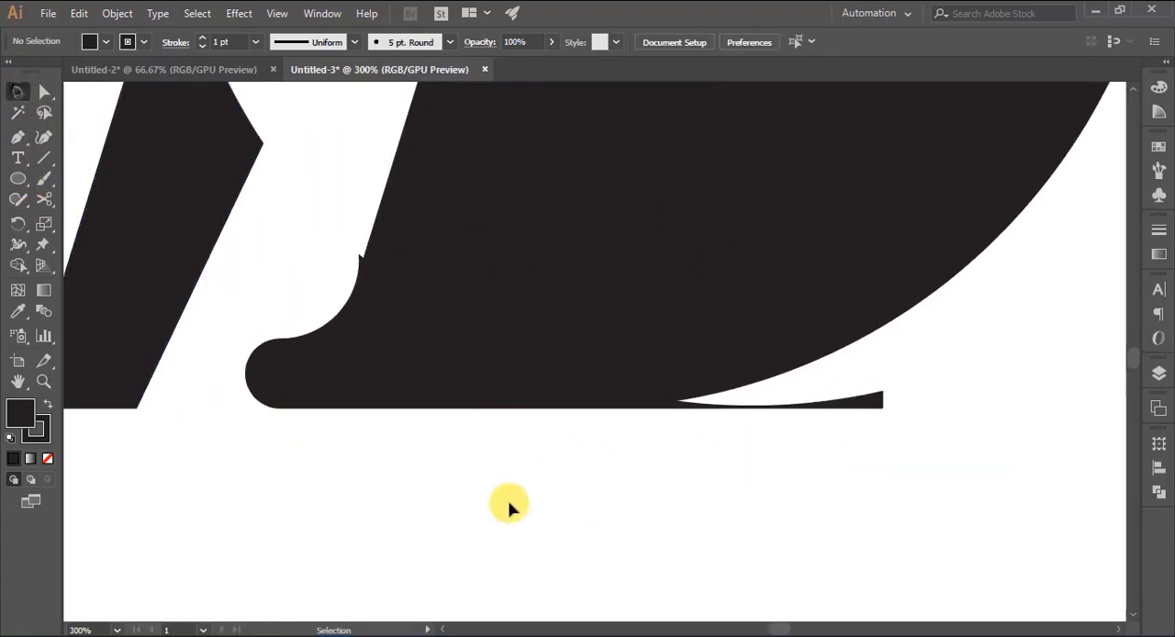
pyautogui.click(467, 365)
pyautogui.click(129, 41)
pyautogui.click(13, 71)
pyautogui.click(472, 485)
pyautogui.click(471, 489)
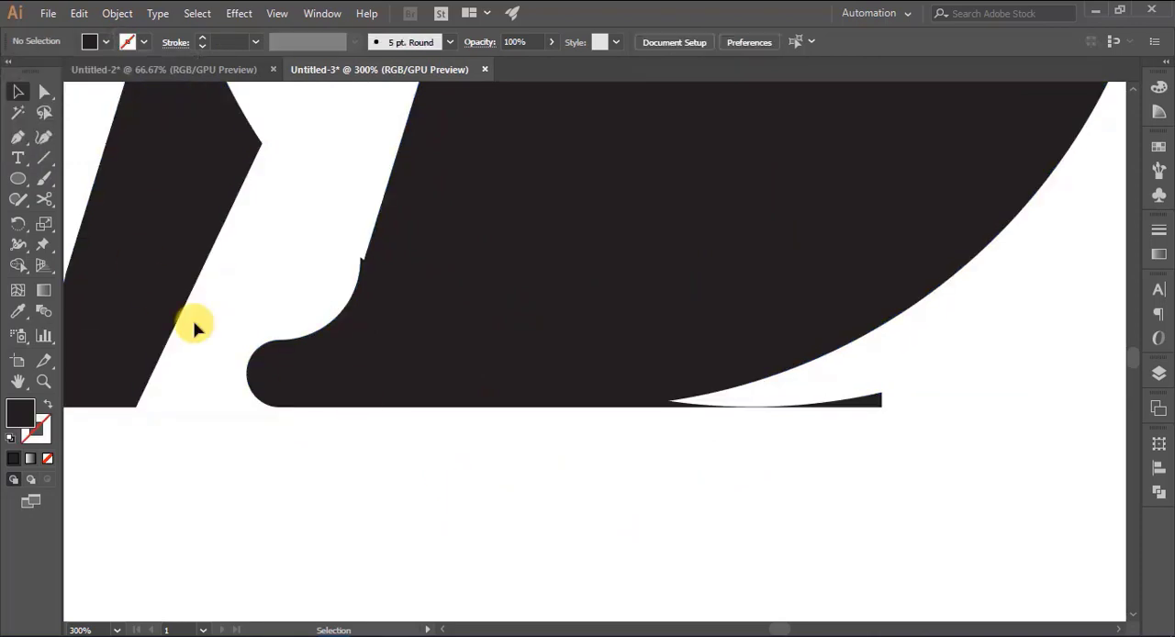
# - Draw a closed black Pen shape that follows the lower body curve to the baseline and overlaps the body's interior
pyautogui.click(16, 137)
pyautogui.click(881, 326)
pyautogui.moveTo(583, 405); pyautogui.dragTo(401, 406)
pyautogui.click(584, 406)
pyautogui.click(594, 337)
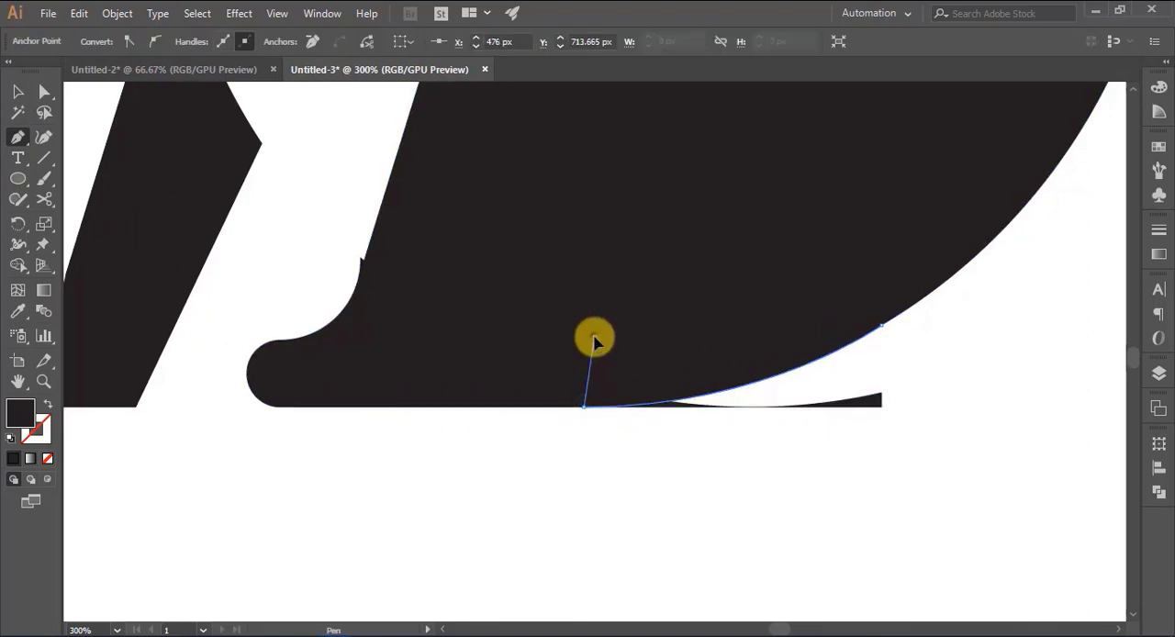
pyautogui.click(645, 288)
pyautogui.click(695, 266)
pyautogui.click(772, 266)
pyautogui.click(857, 268)
pyautogui.press('v')
pyautogui.click(951, 384)
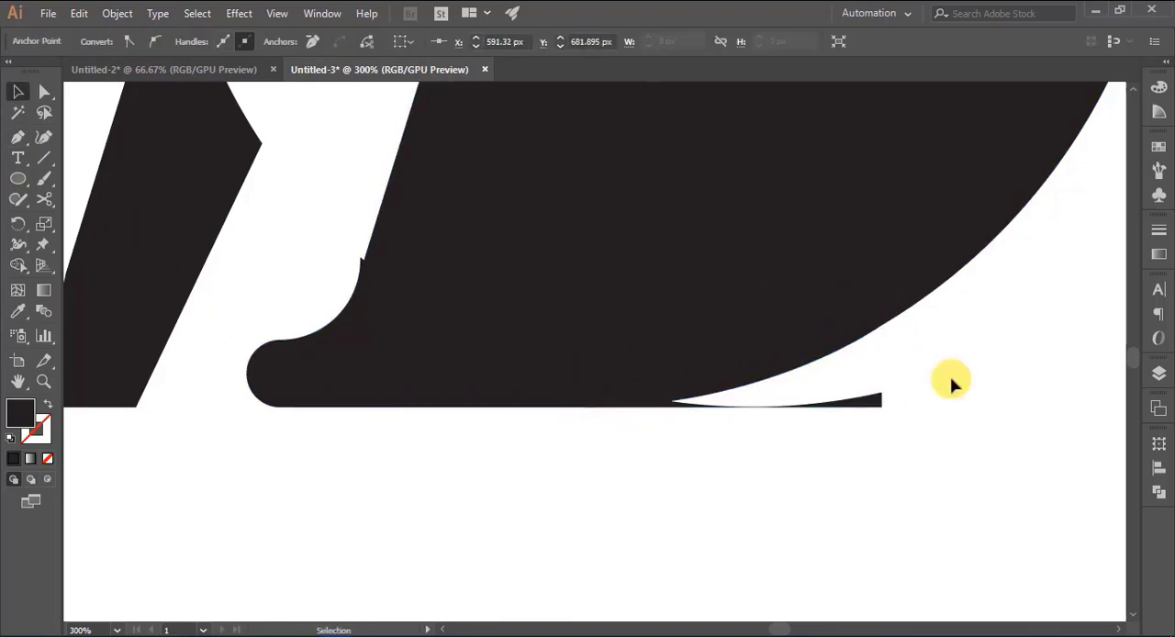
# - Merge the new Pen shape into the body with the Shape Builder
pyautogui.click(796, 329)
pyautogui.keyDown('shift'); pyautogui.click(504, 346); pyautogui.keyUp('shift')
pyautogui.click(15, 265)
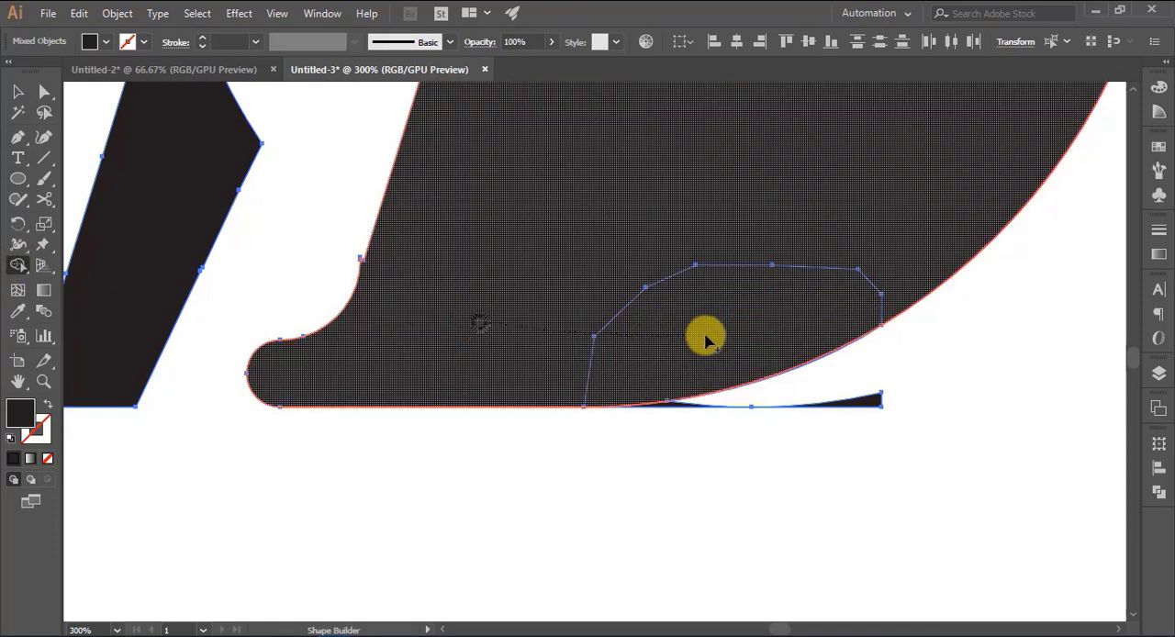
pyautogui.click(702, 344)
# - Delete the leftover thin sliver along the baseline below the body's curve
pyautogui.press('v')
pyautogui.rightClick(845, 399)
pyautogui.click(893, 273)
pyautogui.click(879, 490)
pyautogui.click(865, 402)
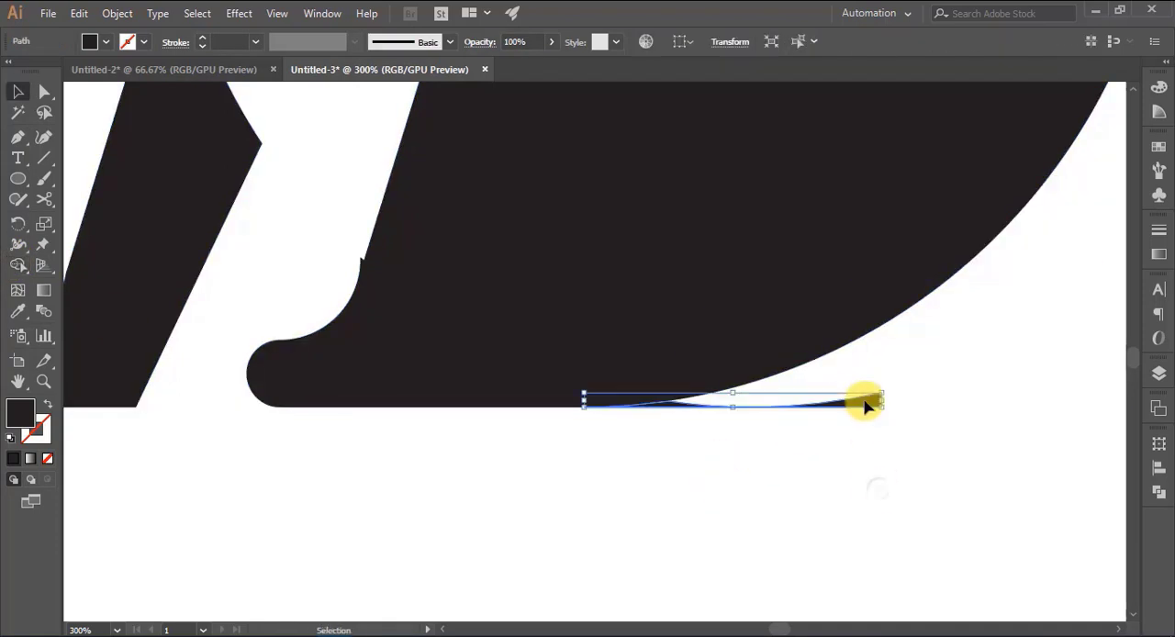
pyautogui.press('Delete')
# - Draw a small closed Pen shape over the spur on the hind leg, curving its inner edge to blend leg and foot
pyautogui.moveTo(304, 489); pyautogui.dragTo(406, 561)
pyautogui.click(19, 138)
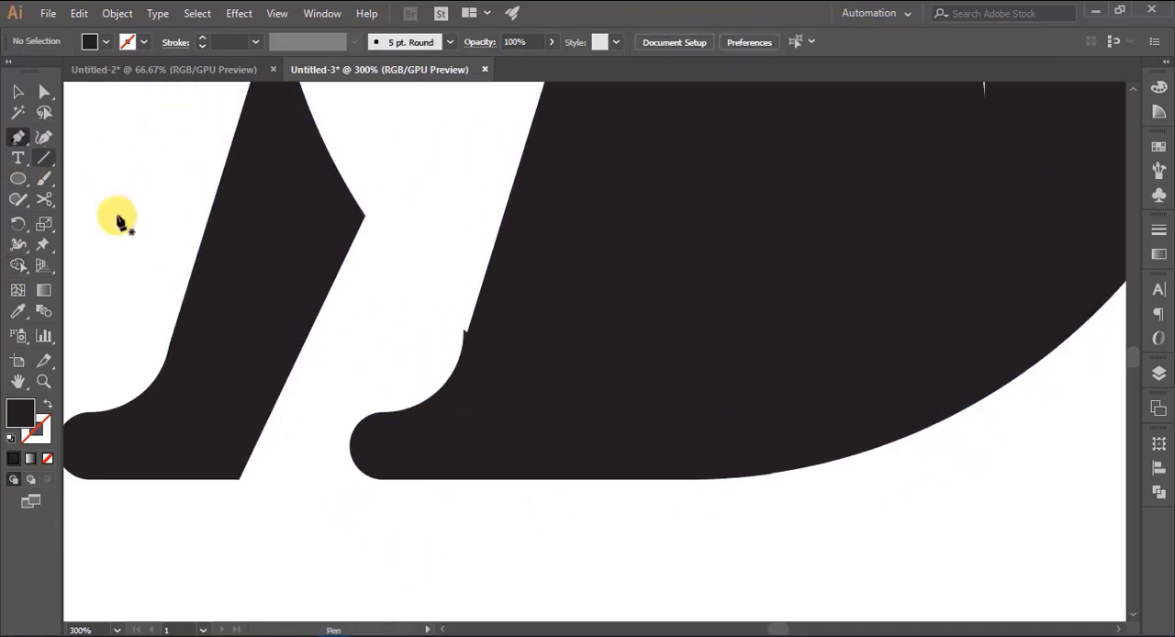
pyautogui.click(466, 334)
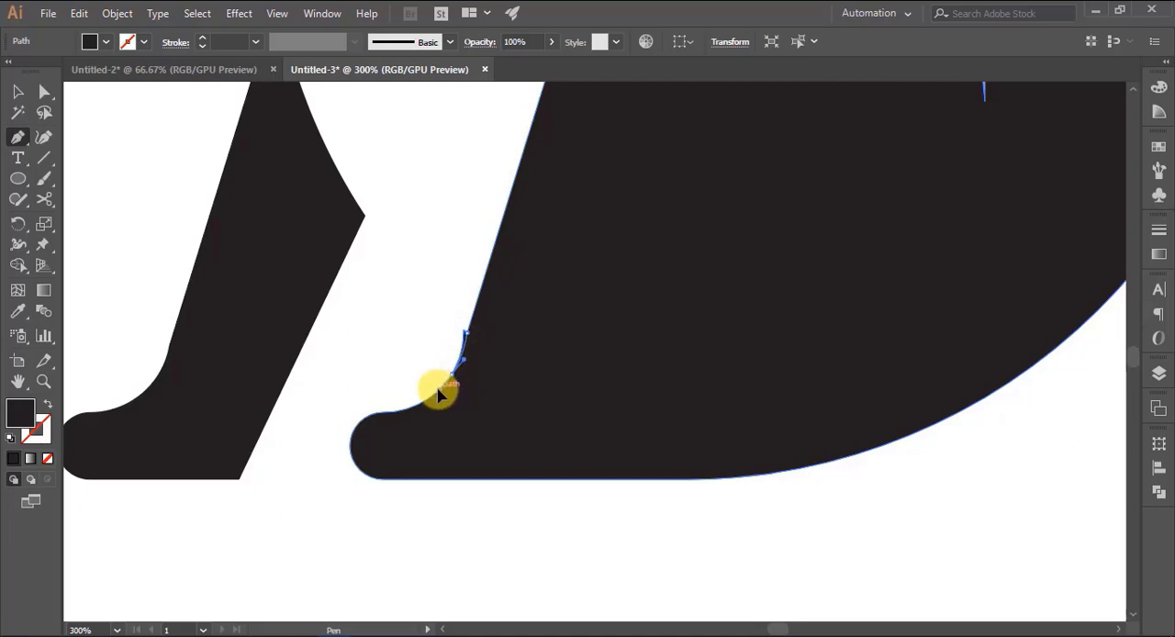
pyautogui.moveTo(442, 388); pyautogui.dragTo(443, 386)
pyautogui.click(452, 373)
pyautogui.click(432, 369)
pyautogui.click(436, 293)
pyautogui.click(466, 293)
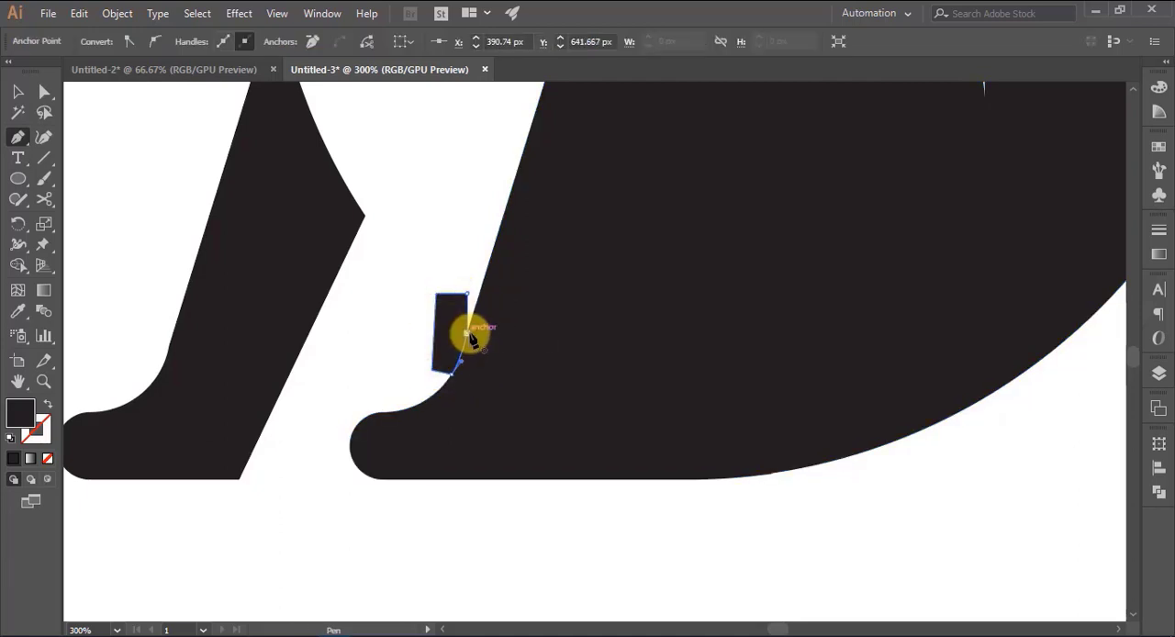
pyautogui.click(466, 333)
# - Trim the hind leg's spur with the Shape Builder and delete the small leftover piece
pyautogui.press('v')
pyautogui.keyDown('shift'); pyautogui.click(463, 360); pyautogui.keyUp('shift')
pyautogui.click(18, 265)
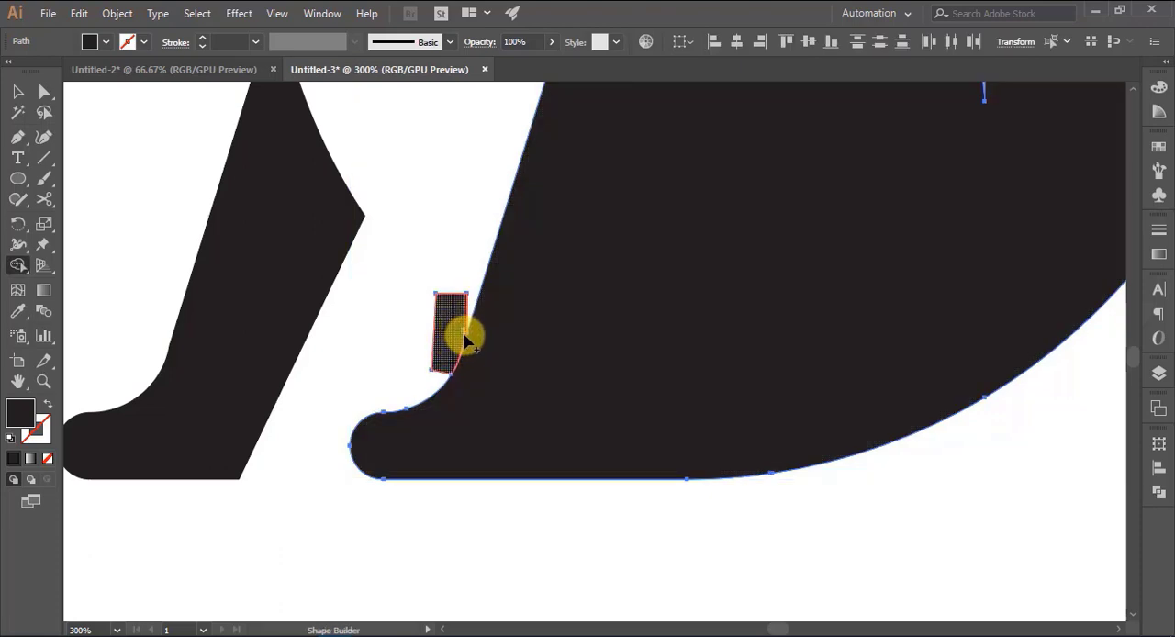
pyautogui.click(464, 338)
pyautogui.press('v')
pyautogui.click(311, 407)
pyautogui.click(450, 346)
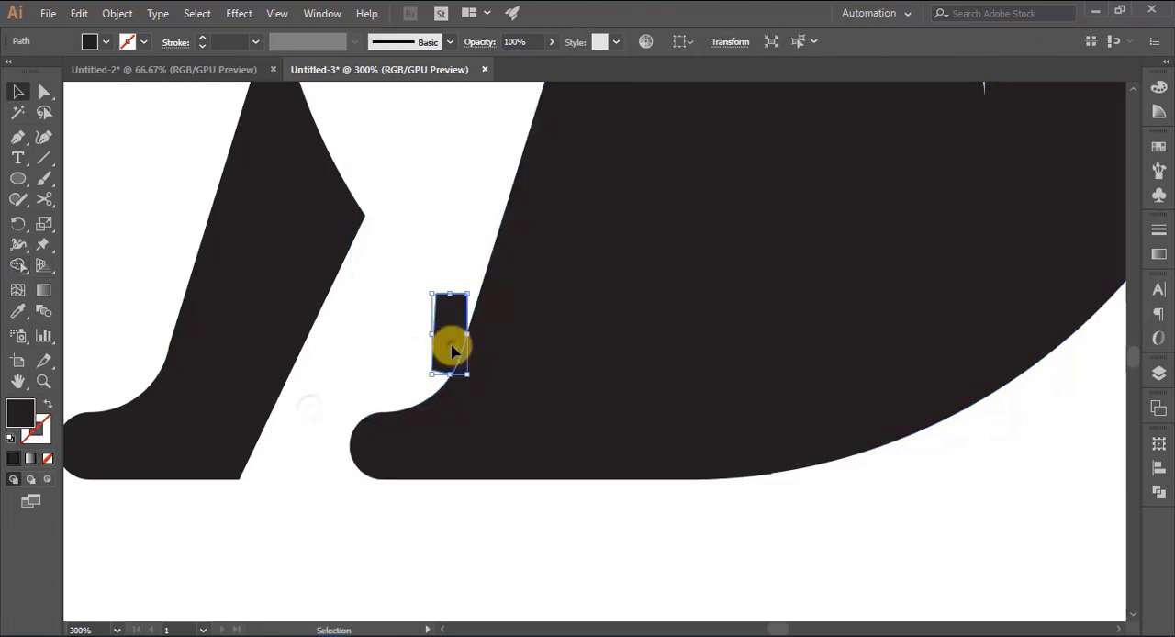
pyautogui.press('Delete')
pyautogui.hotkey('ctrl', '0')
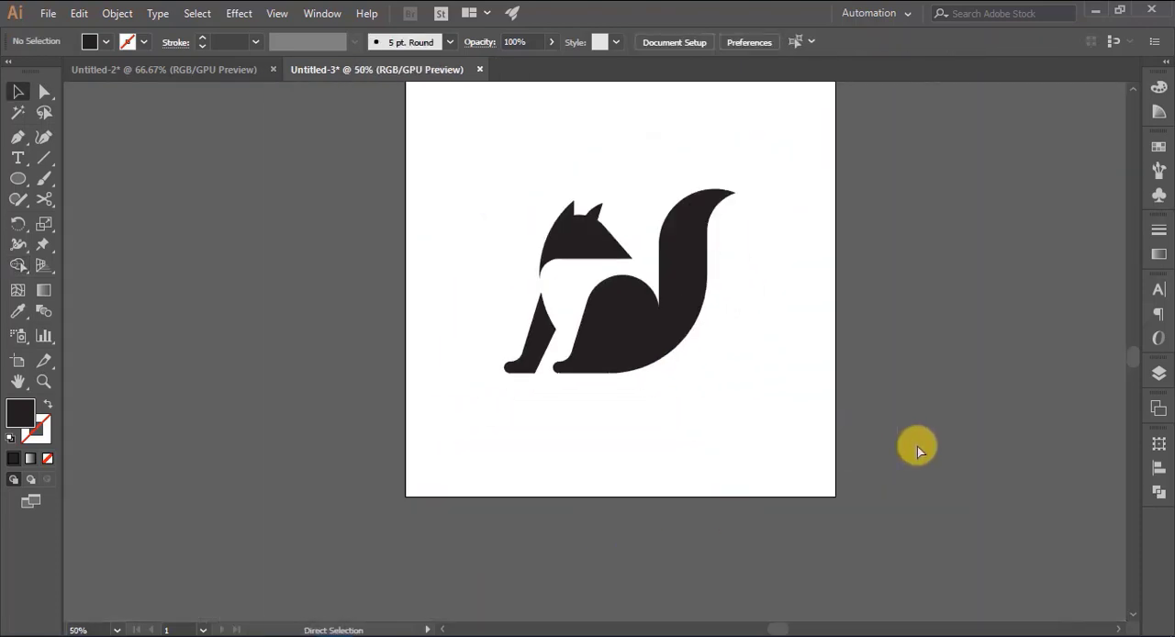
# - Select the head, front leg and body with tail, and group them
pyautogui.keyDown('shift'); pyautogui.click(504, 407); pyautogui.keyUp('shift')
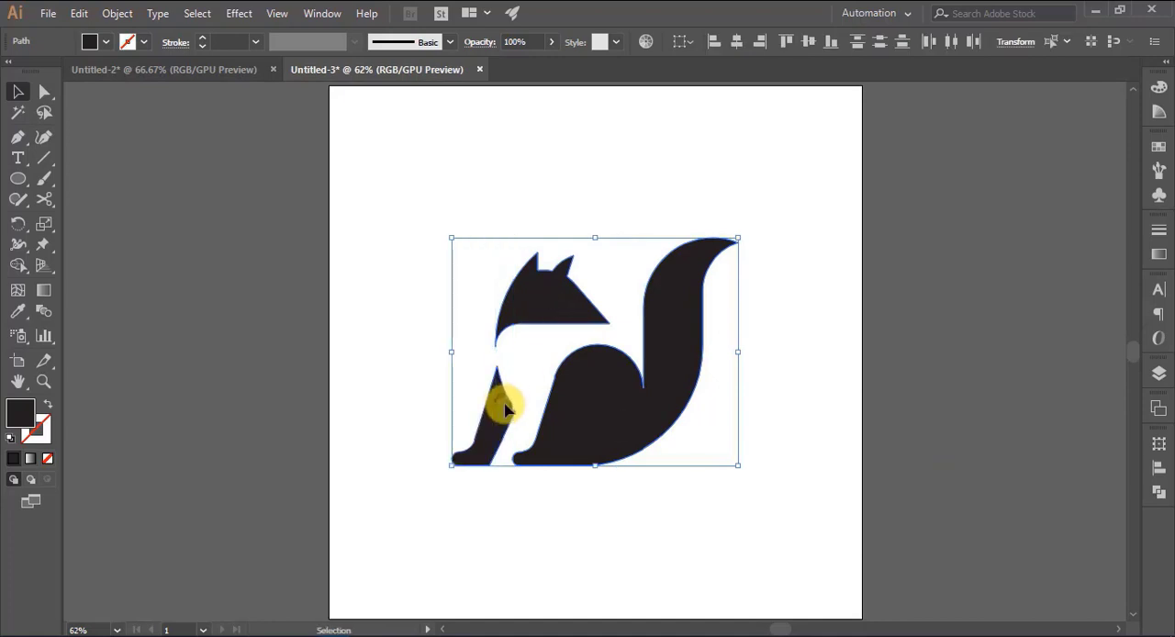
pyautogui.hotkey('ctrl', 'g')
pyautogui.click(1157, 493)
pyautogui.click(1110, 435)
# - Fill the group with a linear gradient running from deep orange to light yellowish orange
pyautogui.click(1158, 255)
pyautogui.click(1036, 347)
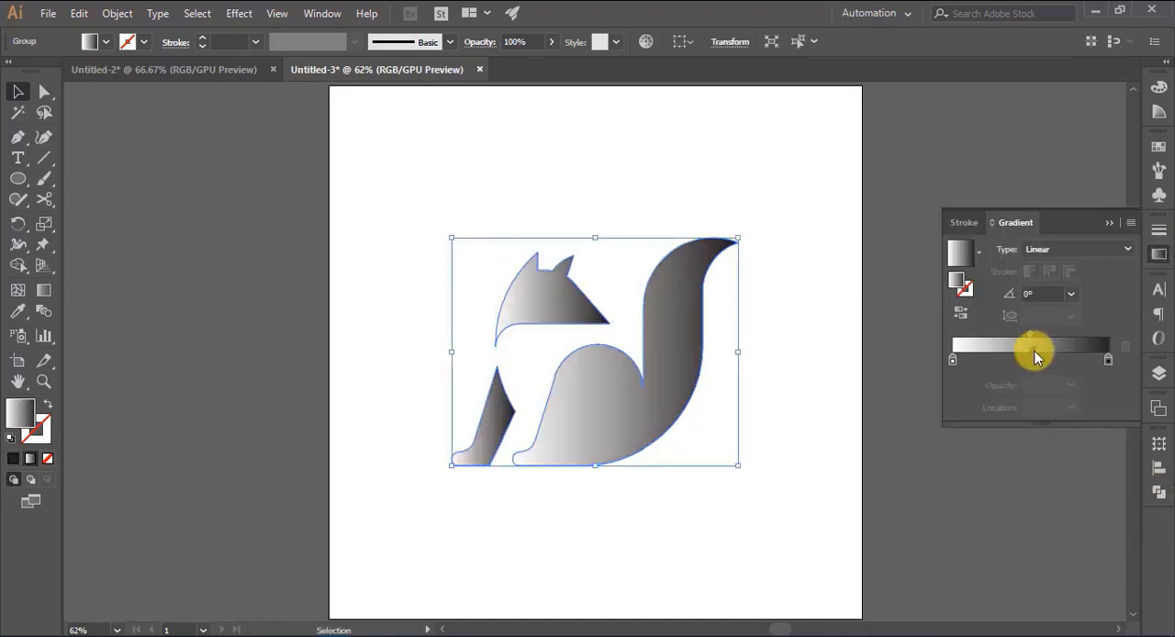
pyautogui.doubleClick(952, 359)
pyautogui.click(1030, 411)
pyautogui.doubleClick(1108, 359)
pyautogui.click(1055, 415)
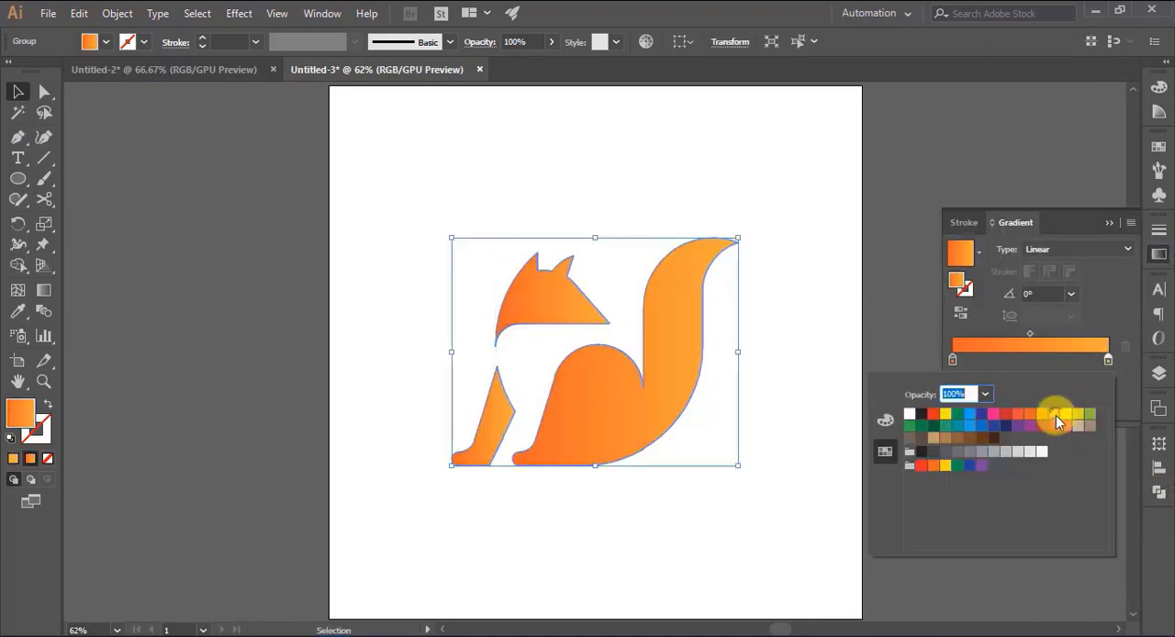
pyautogui.click(1045, 415)
pyautogui.click(1055, 414)
pyautogui.click(1062, 414)
pyautogui.click(1056, 415)
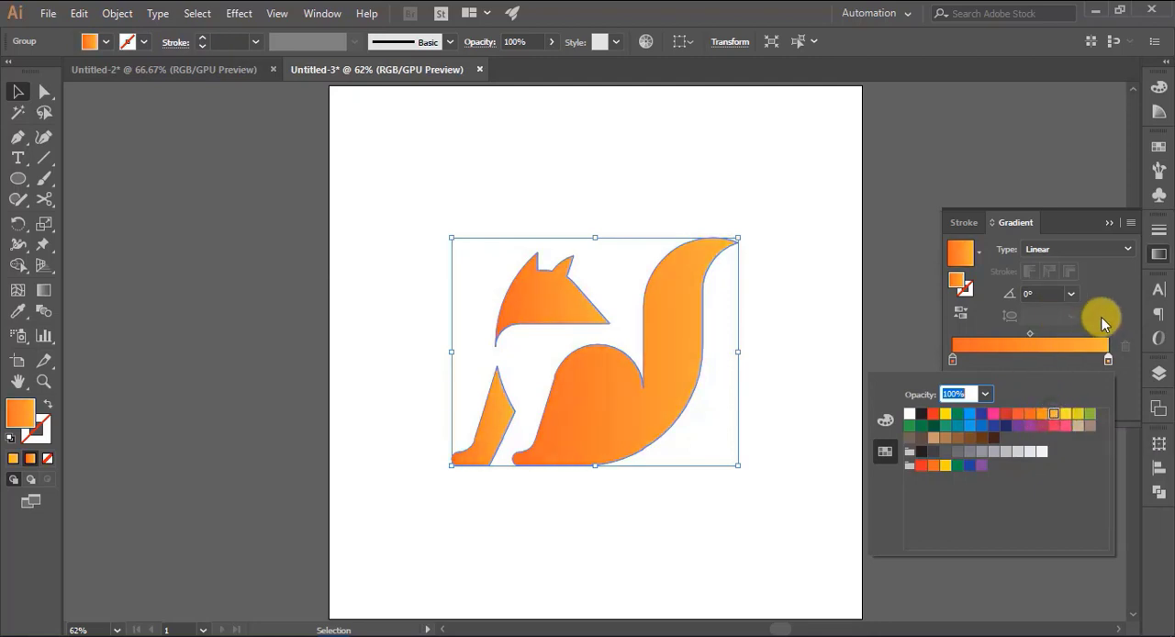
pyautogui.click(1103, 315)
pyautogui.click(1110, 223)
# - Redirect the group's gradient diagonally from the upper-left of the head down to the lower body with the Gradient tool
pyautogui.click(44, 290)
pyautogui.moveTo(417, 296); pyautogui.dragTo(662, 464)
pyautogui.moveTo(425, 318); pyautogui.dragTo(646, 481)
pyautogui.moveTo(467, 257); pyautogui.dragTo(701, 458)
pyautogui.moveTo(433, 284); pyautogui.dragTo(674, 488)
pyautogui.press('v')
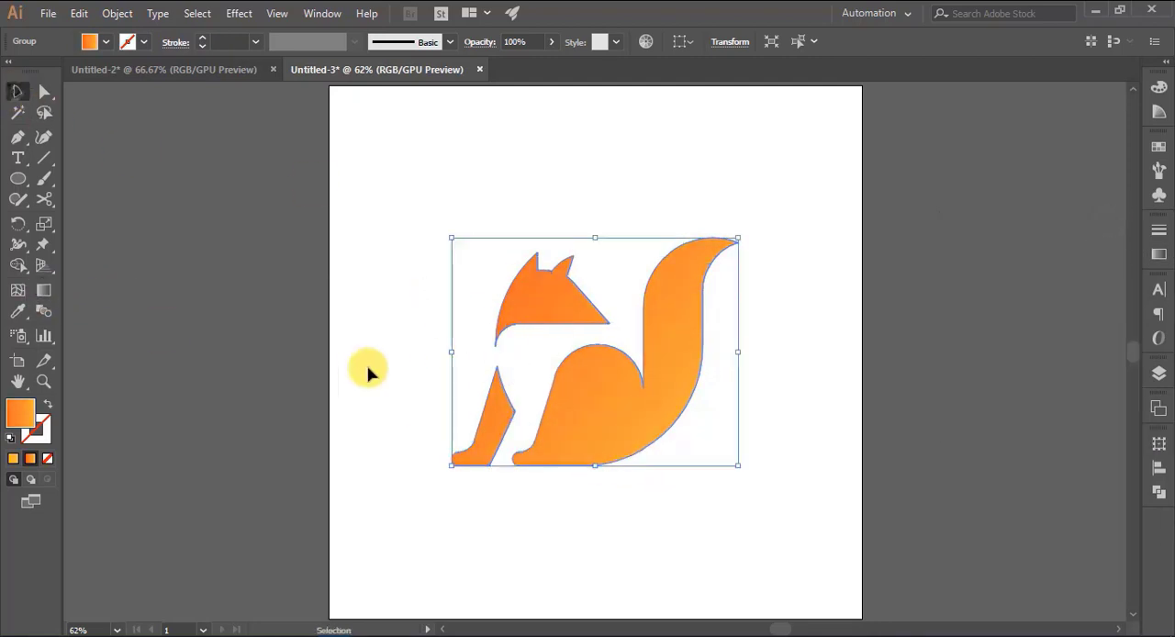
pyautogui.click(367, 370)
# - Draw a green circle about 167 px in diameter without stroke, and fit it to the rounded haunch
pyautogui.hotkey('ctrl', '=')
pyautogui.hotkey('ctrl', '=')
pyautogui.scroll(-3, 399, 330)
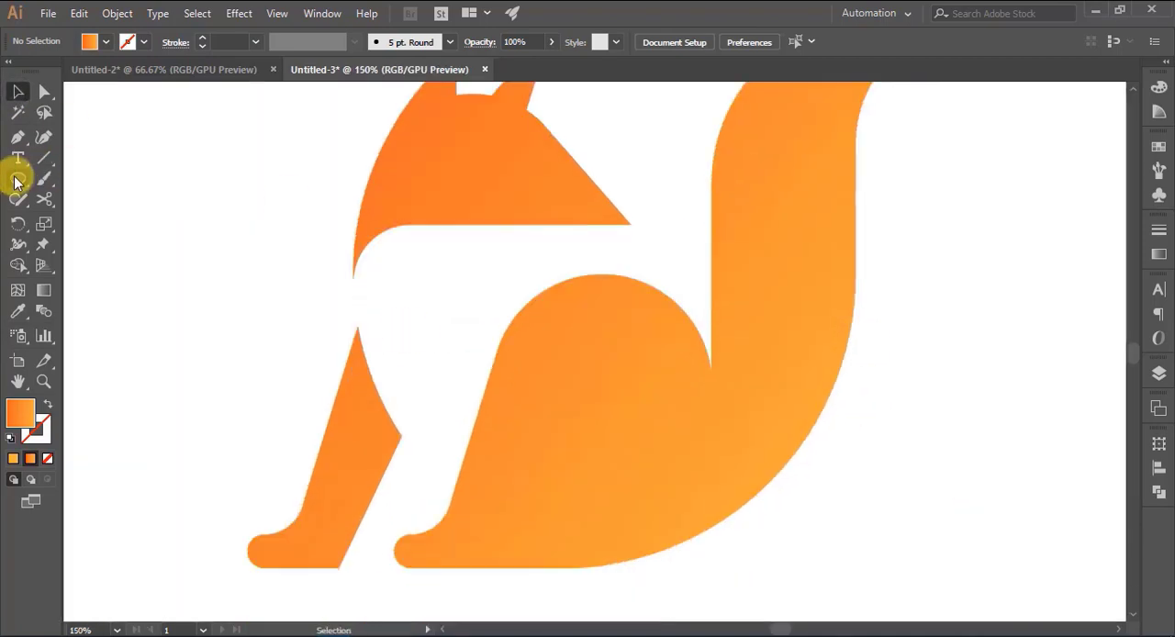
pyautogui.click(17, 178)
pyautogui.click(89, 45)
pyautogui.click(103, 87)
pyautogui.click(165, 189)
pyautogui.moveTo(529, 303); pyautogui.dragTo(633, 496)
pyautogui.press('v')
pyautogui.moveTo(661, 461); pyautogui.dragTo(637, 432)
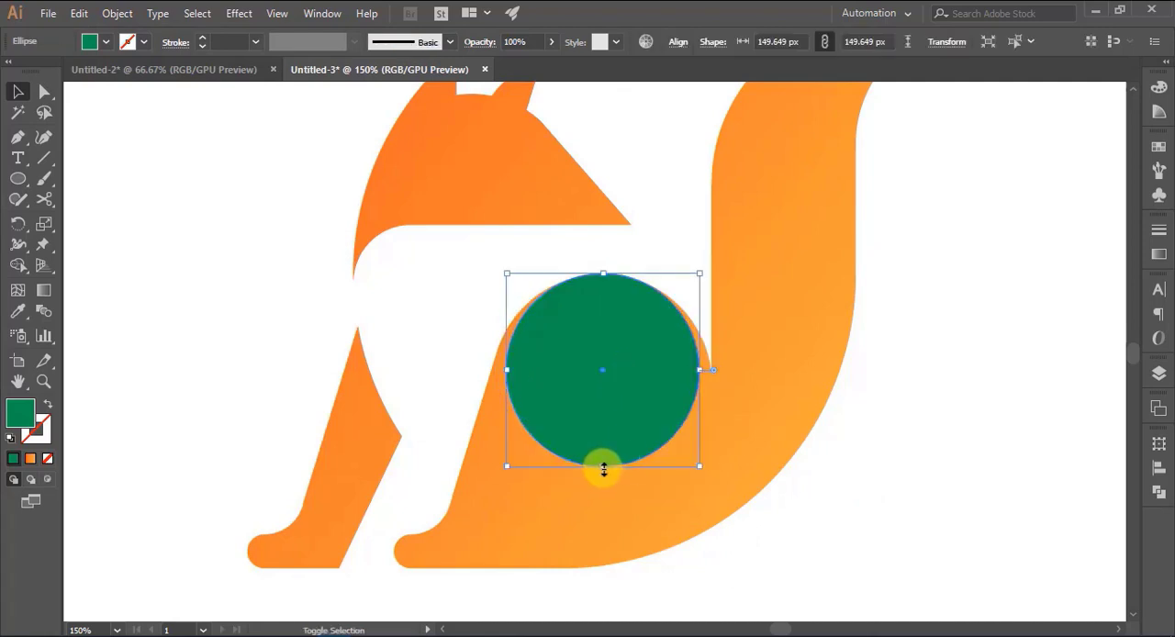
pyautogui.moveTo(603, 466); pyautogui.dragTo(598, 492)
pyautogui.click(902, 486)
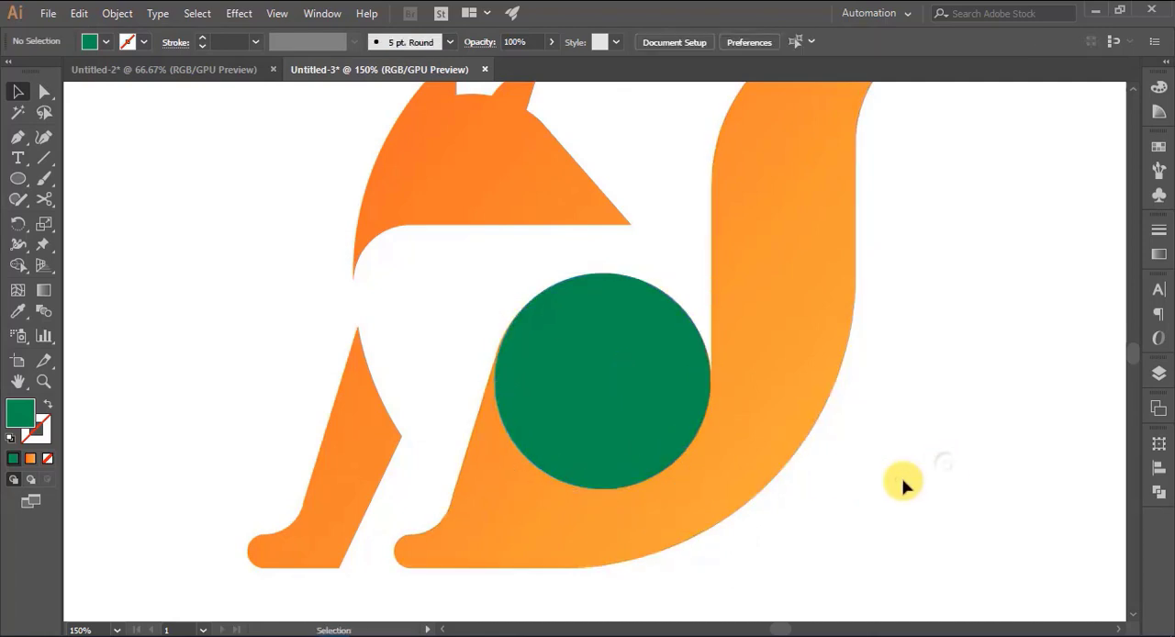
# - Shrink the green circle about its centre so it sits inside the haunch's curved edge
pyautogui.click(618, 444)
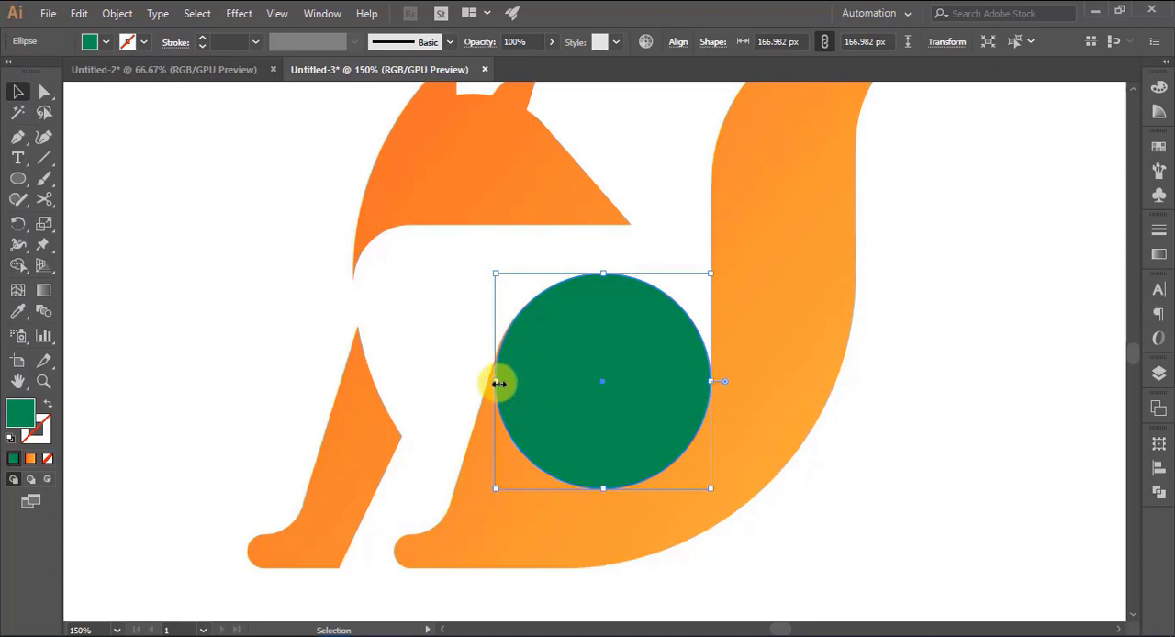
pyautogui.moveTo(499, 383); pyautogui.dragTo(492, 381)
pyautogui.click(995, 434)
pyautogui.click(604, 484)
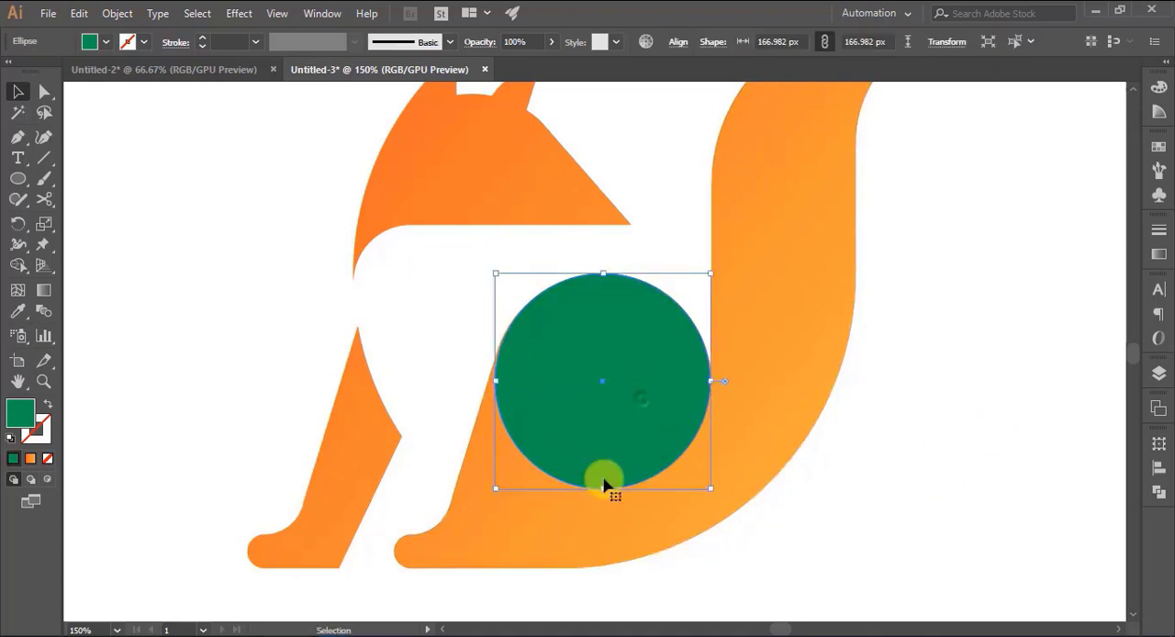
pyautogui.moveTo(602, 489)
pyautogui.mouseDown()
pyautogui.moveTo(598, 449)
pyautogui.moveTo(600, 479)
pyautogui.mouseUp()
pyautogui.click(918, 414)
# - Place a slightly larger pink circle over the green one, offset downward to leave a thin green arc exposed at the top
pyautogui.click(595, 438)
pyautogui.click(107, 41)
pyautogui.click(120, 71)
pyautogui.moveTo(612, 347)
pyautogui.mouseDown()
pyautogui.moveTo(613, 374)
pyautogui.moveTo(603, 352)
pyautogui.mouseUp()
pyautogui.click(881, 416)
pyautogui.click(859, 407)
# - Select both circles and subtract the pink one from the green one with Pathfinder to form a crescent
pyautogui.keyDown('shift'); pyautogui.click(602, 305); pyautogui.keyUp('shift')
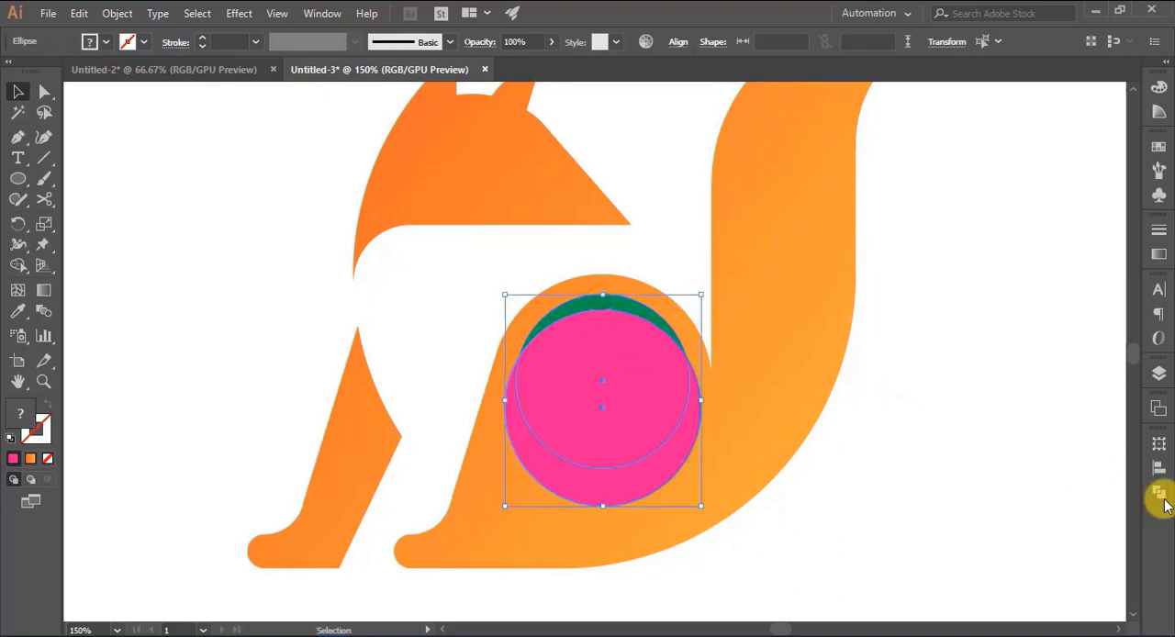
pyautogui.click(1158, 493)
pyautogui.click(989, 479)
pyautogui.click(1107, 436)
pyautogui.click(962, 464)
# - Apply the body's orange gradient to the crescent with the Eyedropper
pyautogui.click(619, 310)
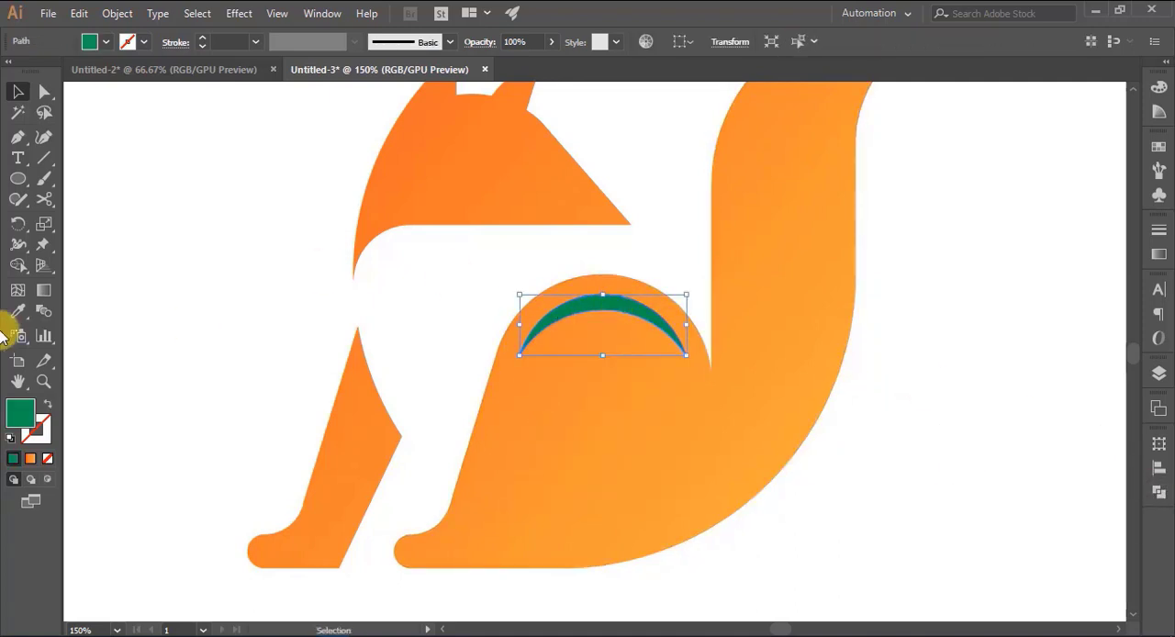
pyautogui.click(17, 310)
pyautogui.click(598, 413)
pyautogui.click(8, 97)
pyautogui.click(168, 278)
pyautogui.scroll(1, 984, 381)
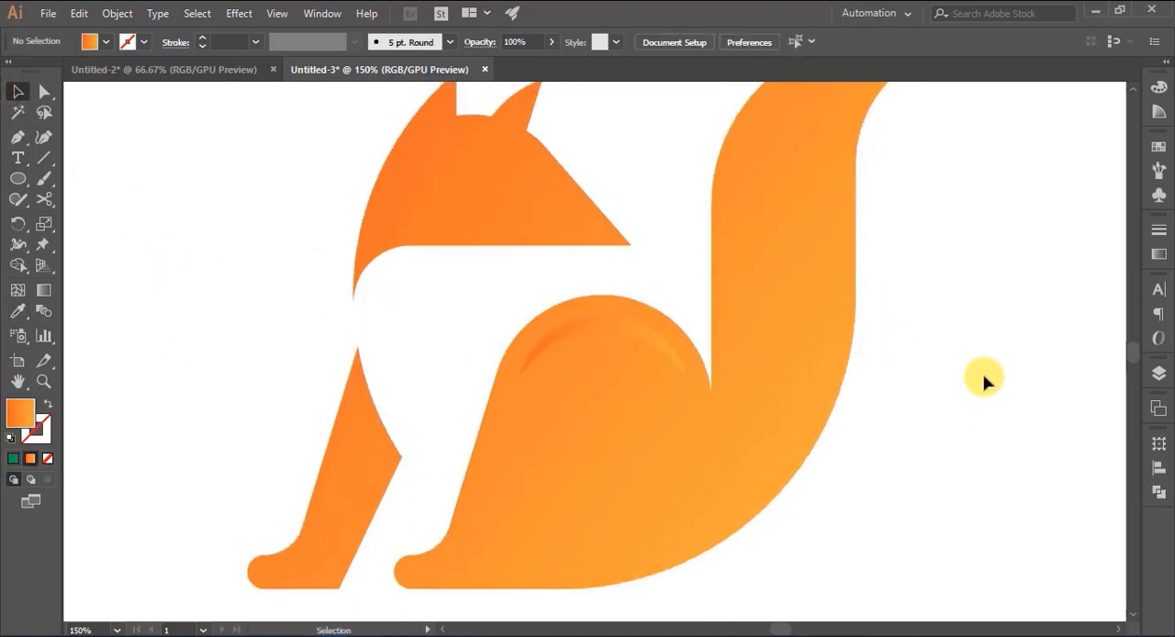
# - Replace the gradient on the haunch crescent with a solid lighter orange fill
pyautogui.scroll(-1, 984, 380)
pyautogui.scroll(1, 999, 373)
pyautogui.click(597, 357)
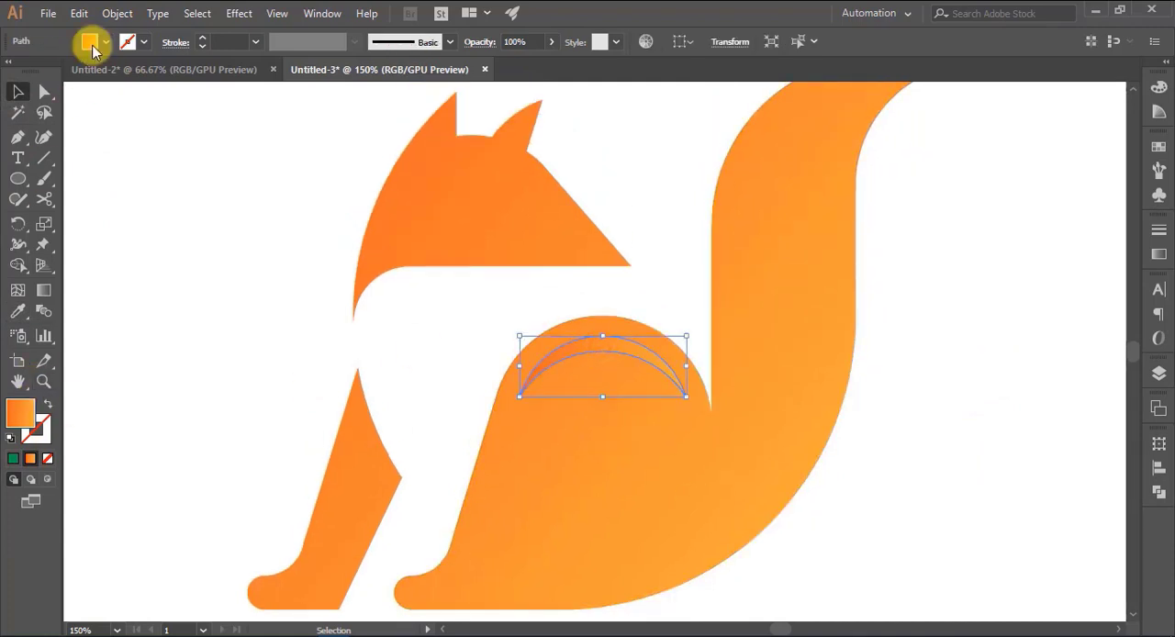
pyautogui.click(91, 41)
pyautogui.click(153, 71)
pyautogui.doubleClick(19, 413)
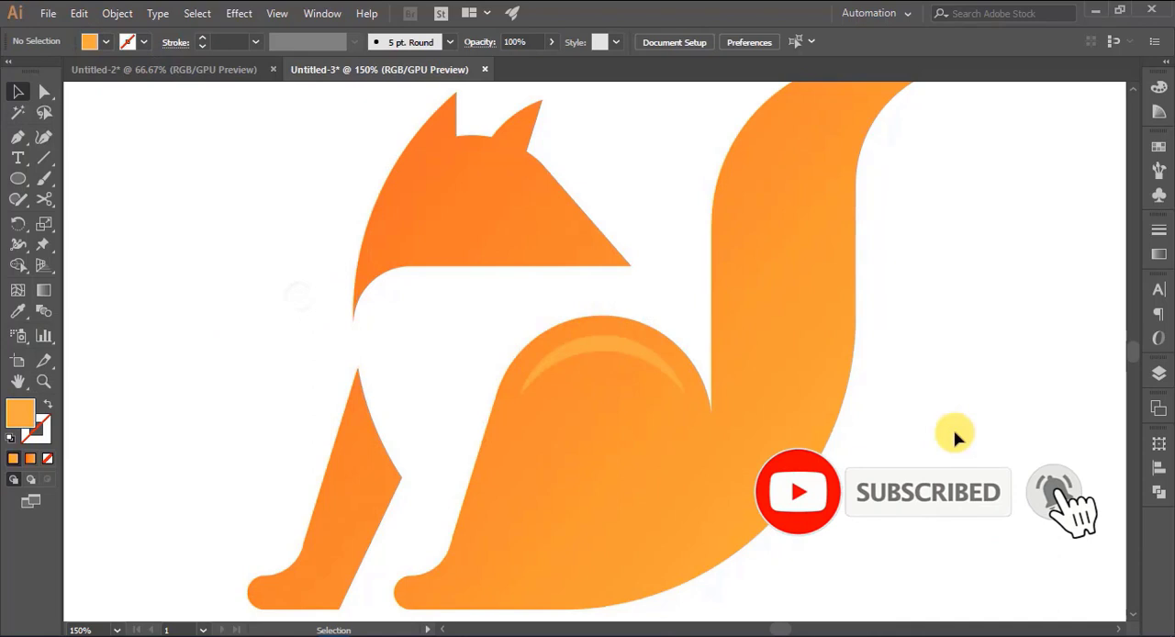
# - Draw a wavy Pen path from the tail's tip down through its middle to its lower outer edge
pyautogui.scroll(1, 973, 367)
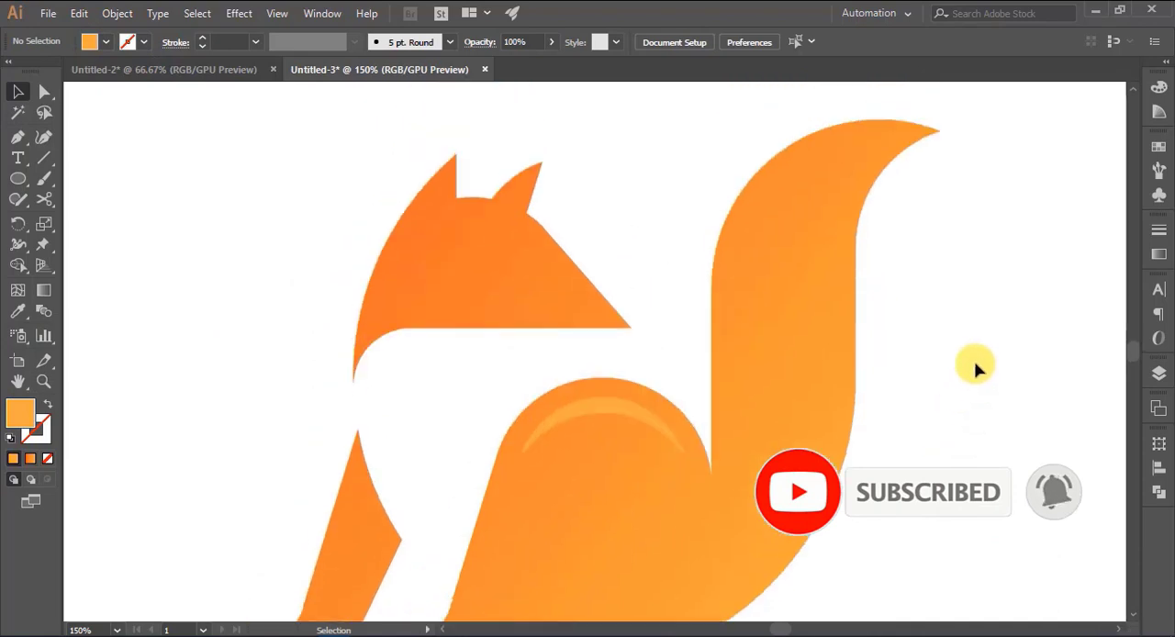
pyautogui.click(18, 136)
pyautogui.click(939, 130)
pyautogui.moveTo(791, 216); pyautogui.dragTo(810, 373)
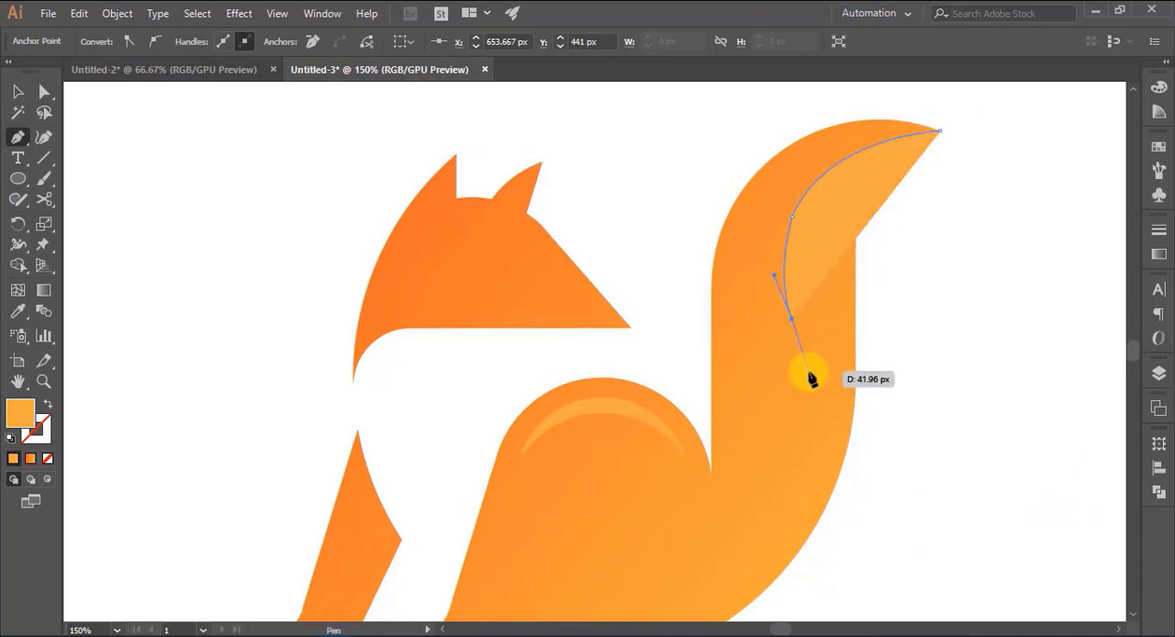
pyautogui.click(811, 381)
pyautogui.hotkey('ctrl', 'z')
pyautogui.click(814, 380)
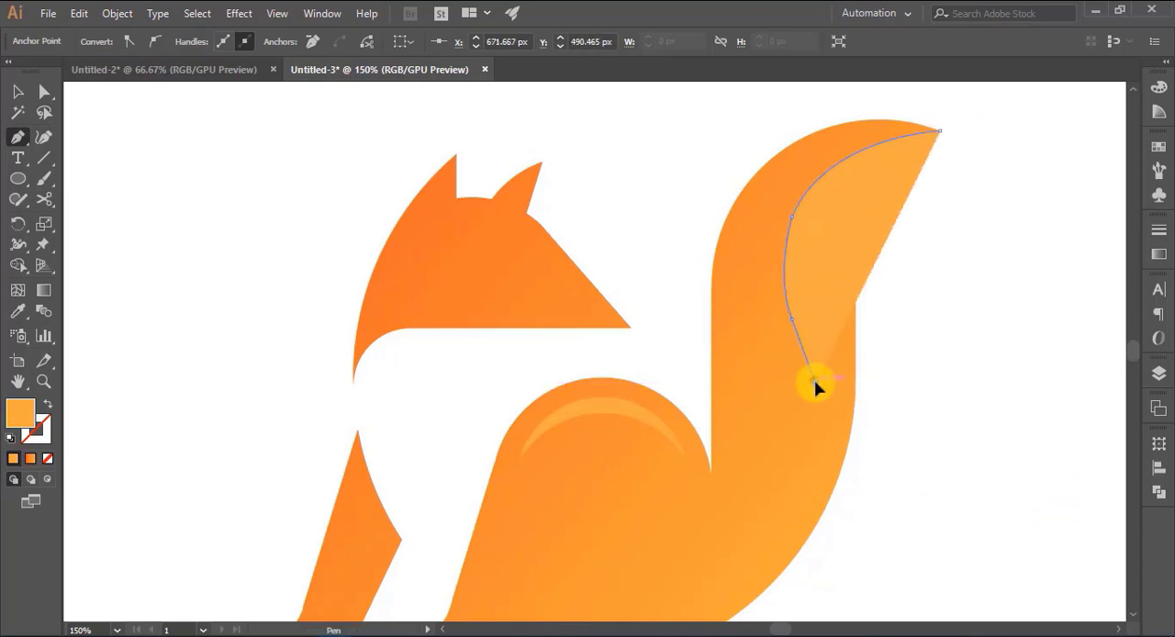
pyautogui.scroll(-2, 813, 450)
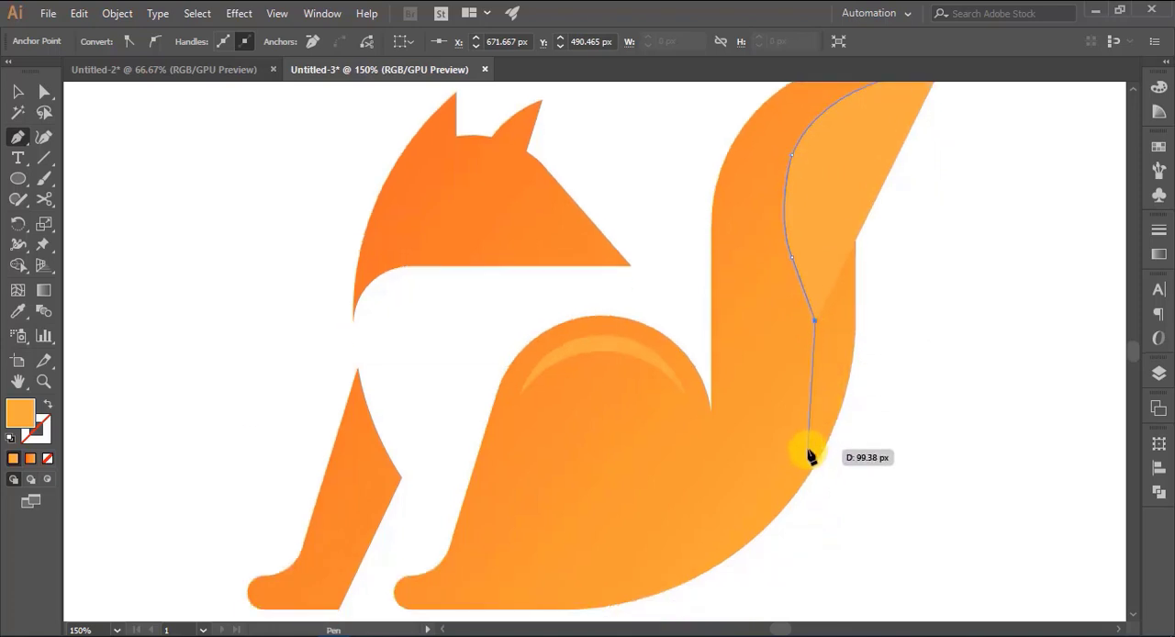
pyautogui.moveTo(814, 466); pyautogui.dragTo(795, 530)
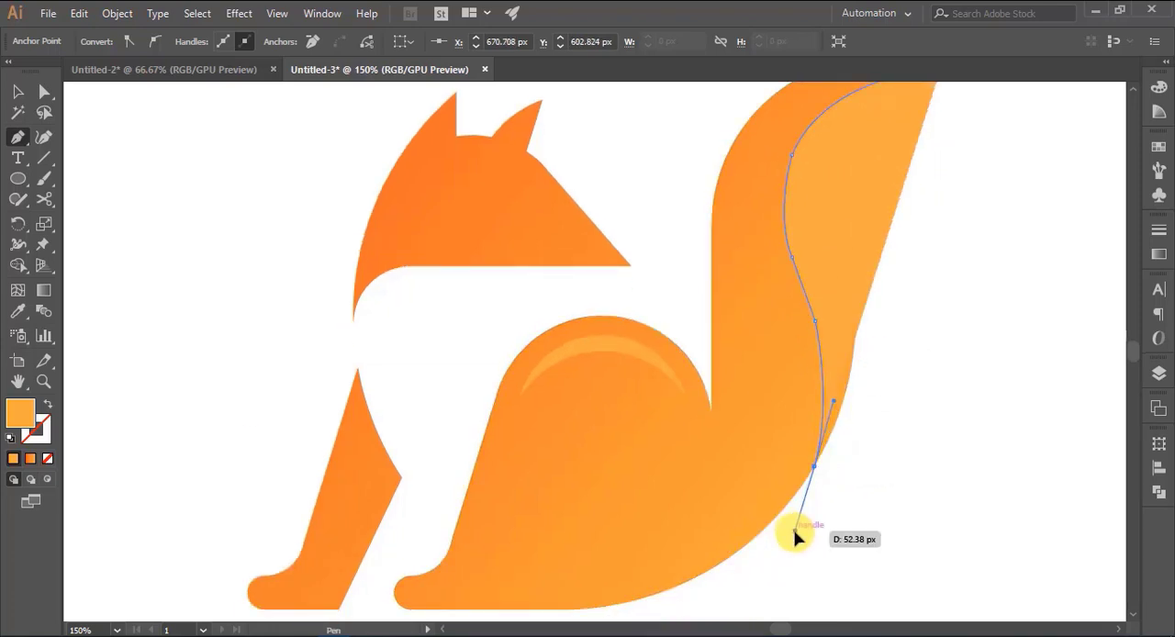
# - Close the path with straight segments running outside the tail's outer edge and back to the tip
pyautogui.click(815, 466)
pyautogui.click(874, 477)
pyautogui.click(922, 380)
pyautogui.scroll(4, 936, 349)
pyautogui.click(996, 213)
pyautogui.click(940, 235)
pyautogui.press('v')
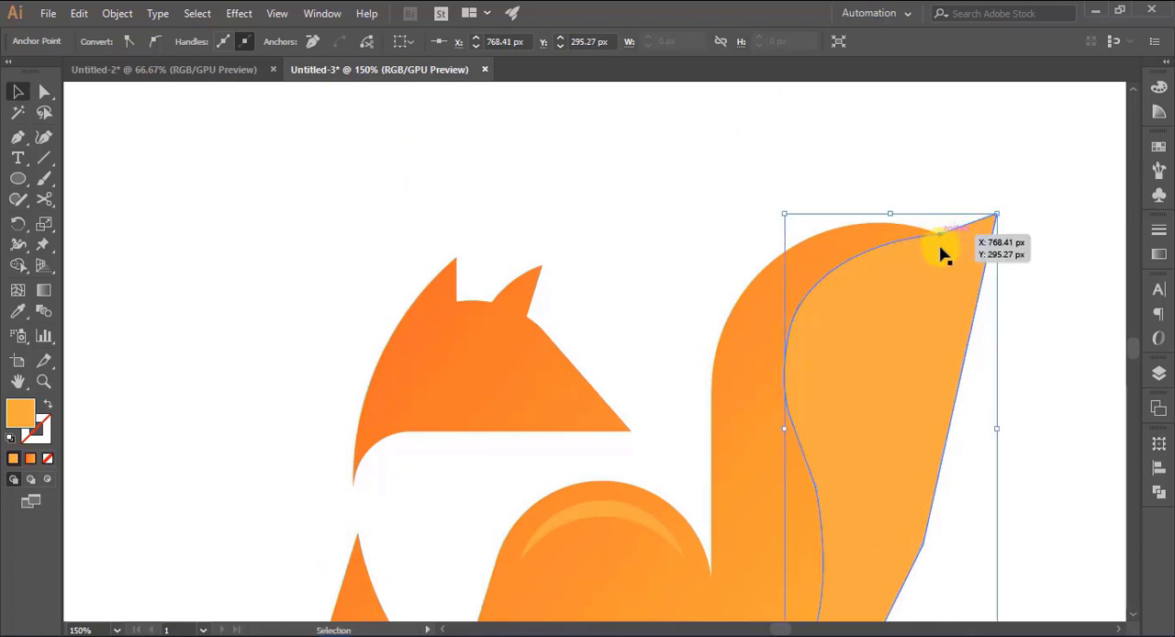
# - Split the new shape along the tail's outer edge with Shape Builder and delete the part outside the tail
pyautogui.keyDown('shift'); pyautogui.click(758, 404); pyautogui.keyUp('shift')
pyautogui.scroll(-3, 758, 404)
pyautogui.click(18, 266)
pyautogui.click(914, 321)
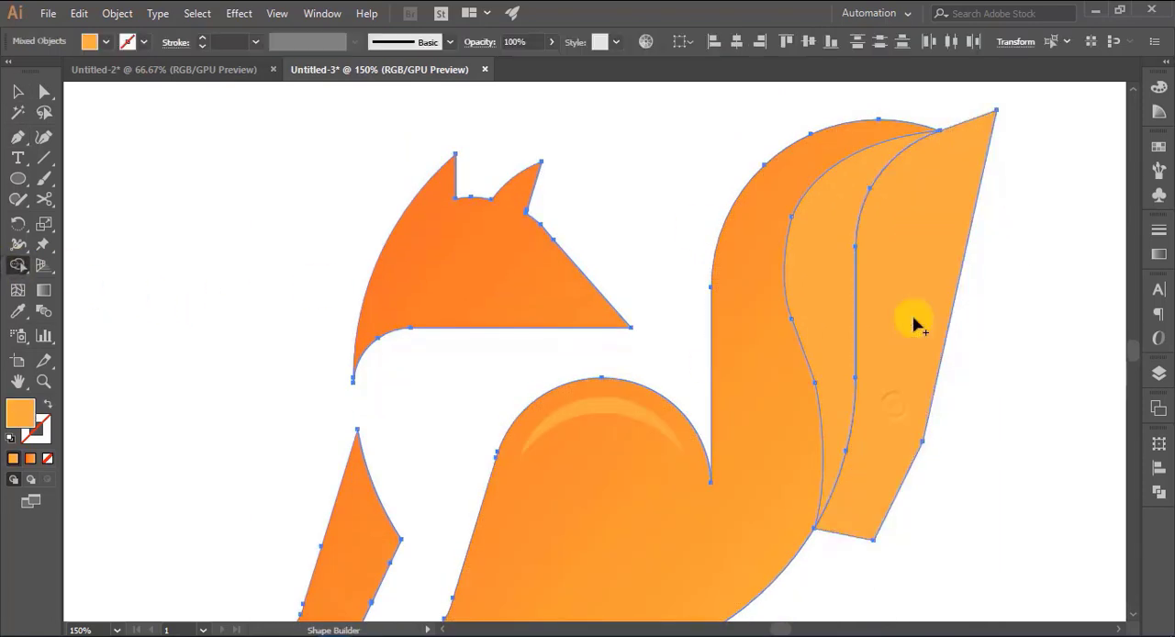
pyautogui.press('v')
pyautogui.click(1019, 356)
pyautogui.click(920, 371)
pyautogui.press('Delete')
# - Round the two upper anchors on the tail accent's inner curve, giving the topmost one a radius of about 109 px
pyautogui.moveTo(975, 357); pyautogui.dragTo(805, 335)
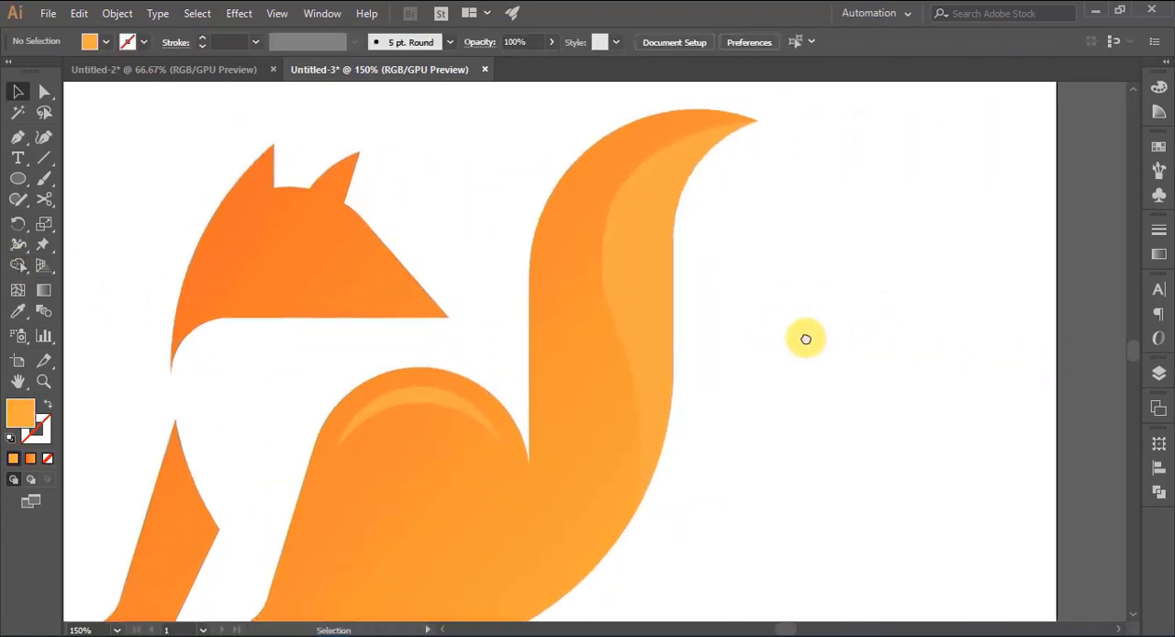
pyautogui.hotkey('ctrl', '+')
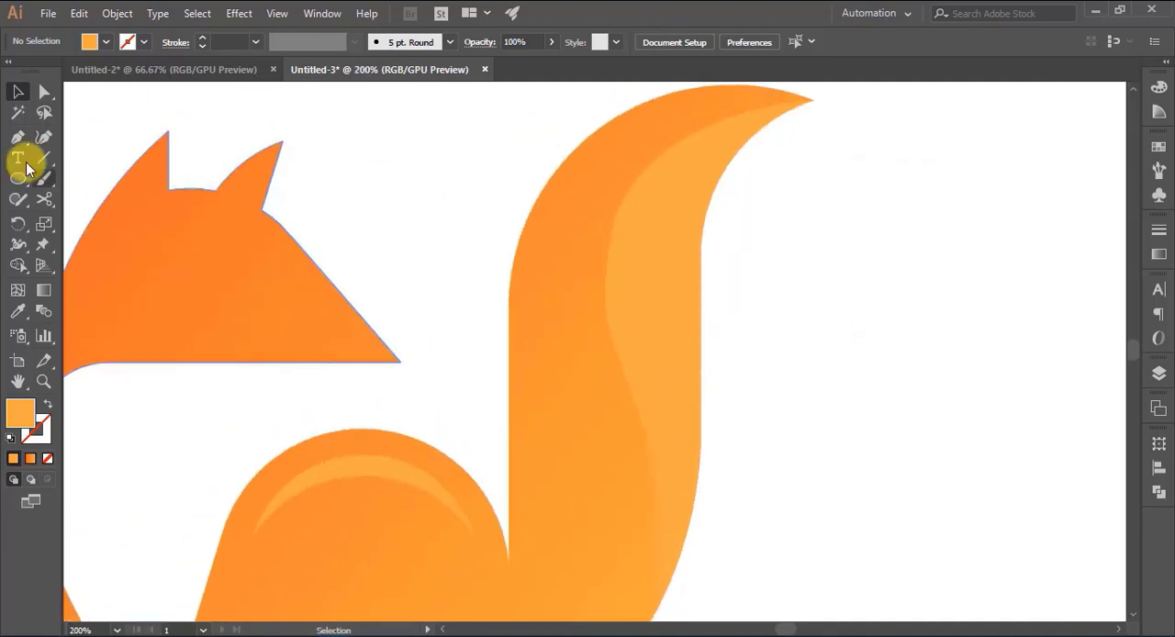
pyautogui.click(43, 91)
pyautogui.click(617, 220)
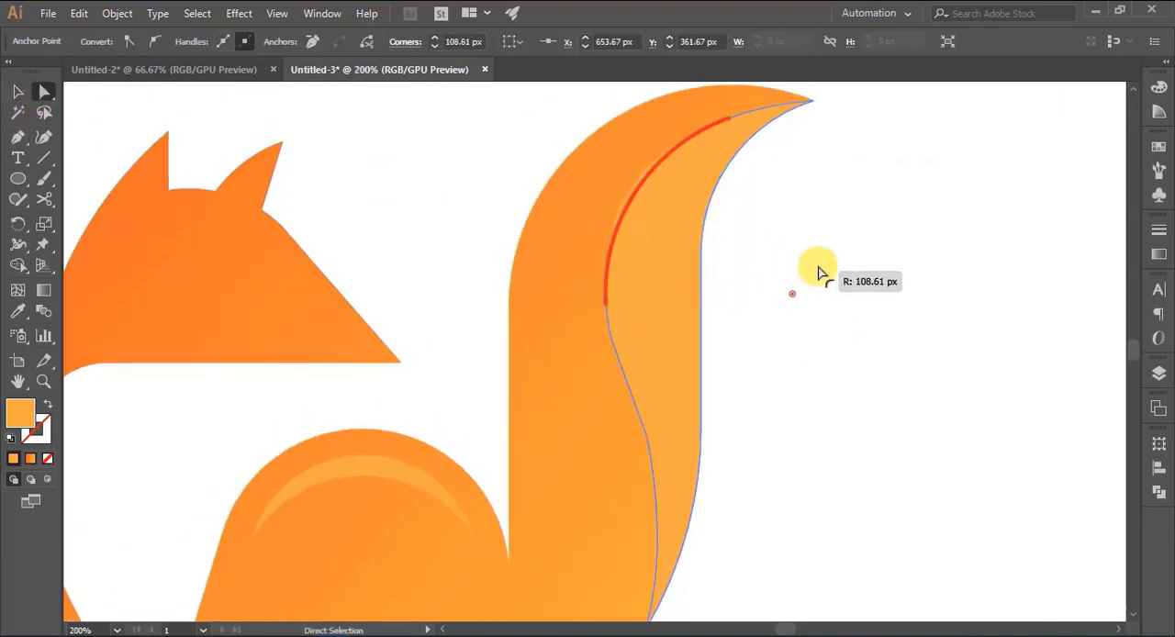
pyautogui.click(825, 319)
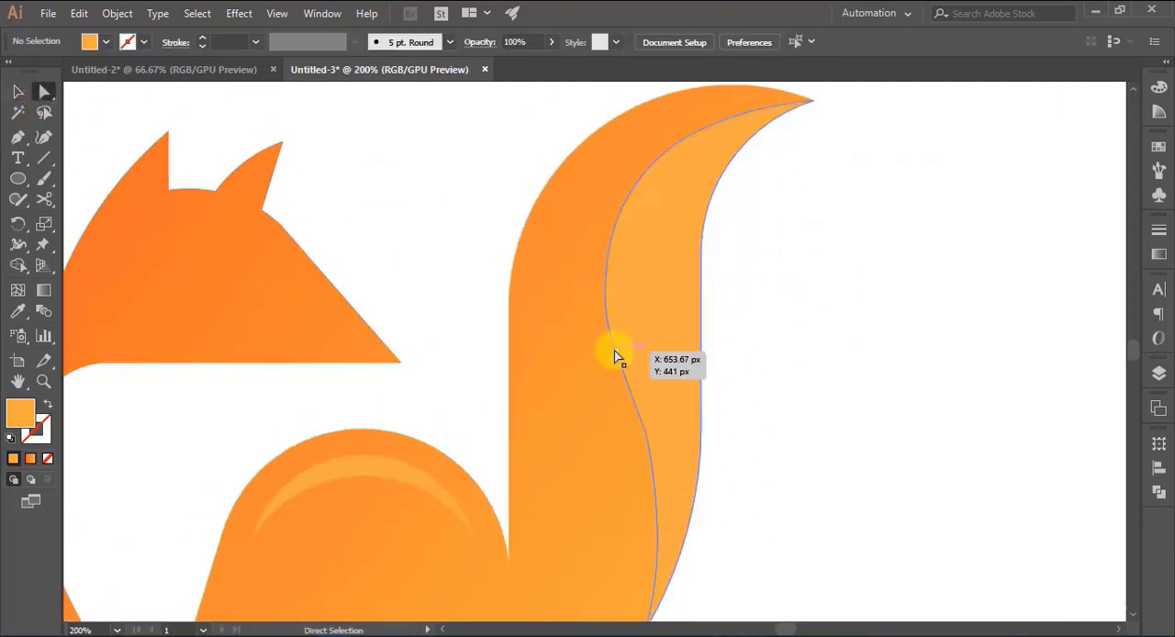
pyautogui.click(616, 357)
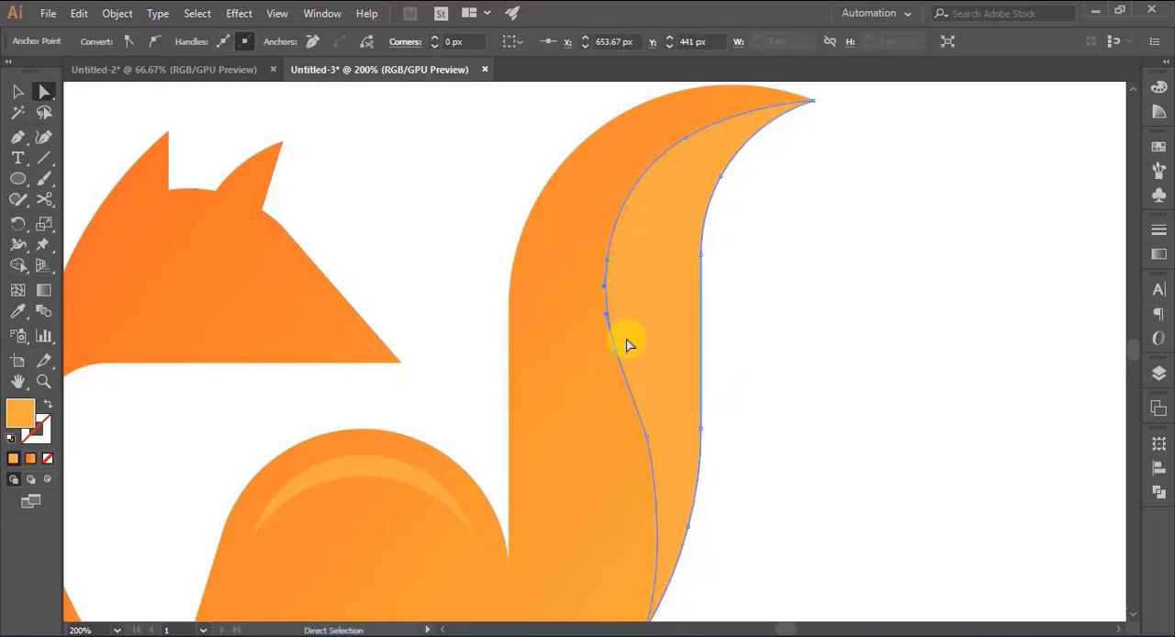
pyautogui.moveTo(700, 341); pyautogui.dragTo(921, 297)
# - Round the lower bend on the tail accent's inner curve into a smooth transition
pyautogui.scroll(-2, 734, 358)
pyautogui.click(684, 341)
pyautogui.click(646, 336)
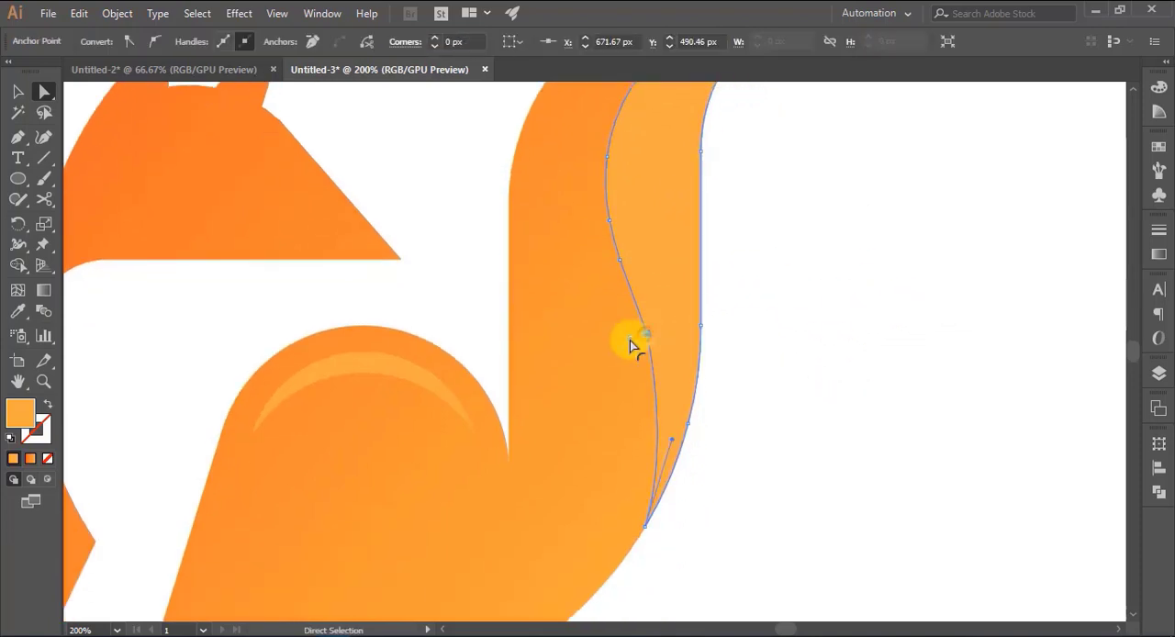
pyautogui.moveTo(630, 339); pyautogui.dragTo(162, 398)
pyautogui.click(808, 411)
pyautogui.scroll(2, 828, 409)
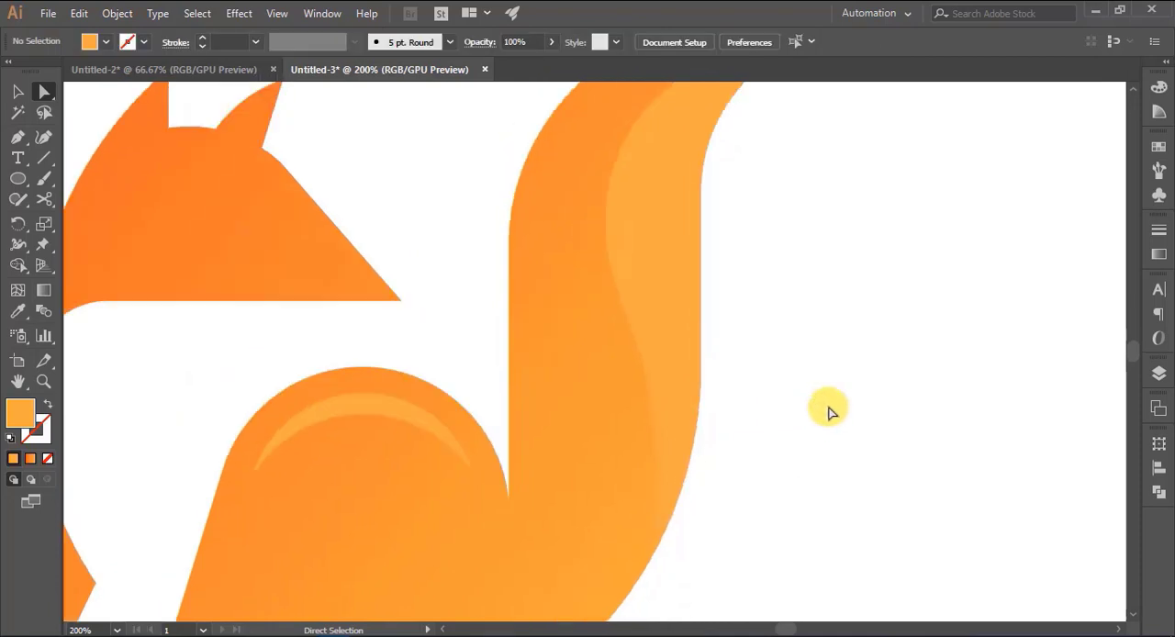
pyautogui.press('v')
# - Try a light grey swatch as the fill of the tail's accent shape
pyautogui.hotkey('ctrl', '-')
pyautogui.hotkey('ctrl', '-')
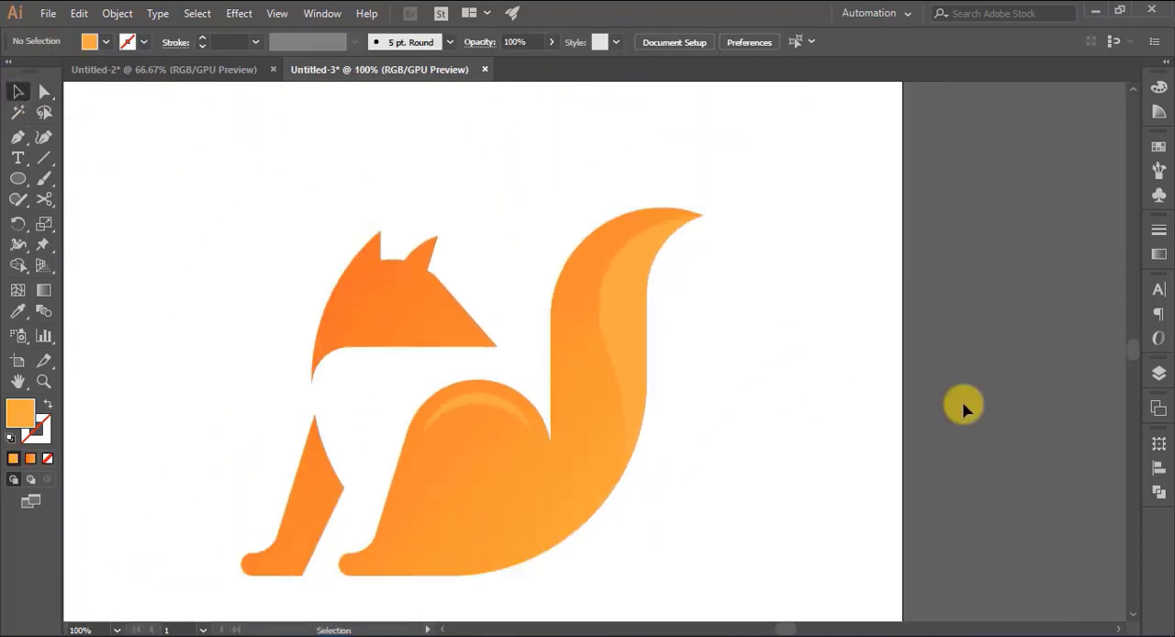
pyautogui.click(632, 342)
pyautogui.click(89, 42)
pyautogui.click(131, 120)
pyautogui.click(113, 119)
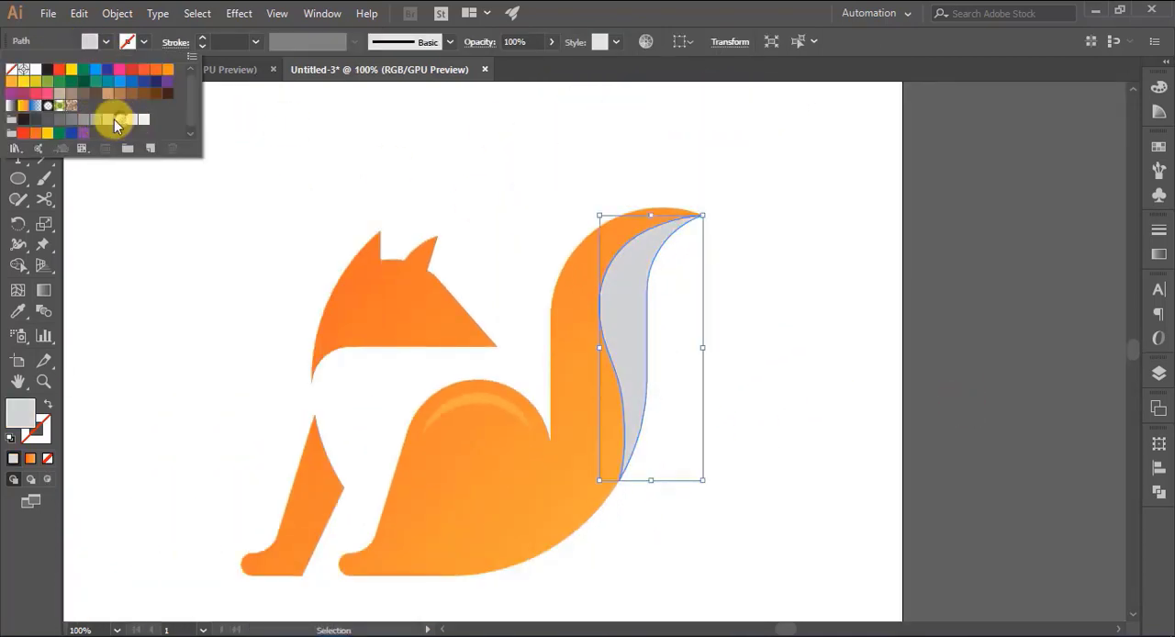
pyautogui.click(986, 378)
# - Try a darker grey and another light grey swatch on the tail's accent shape
pyautogui.click(634, 333)
pyautogui.click(89, 41)
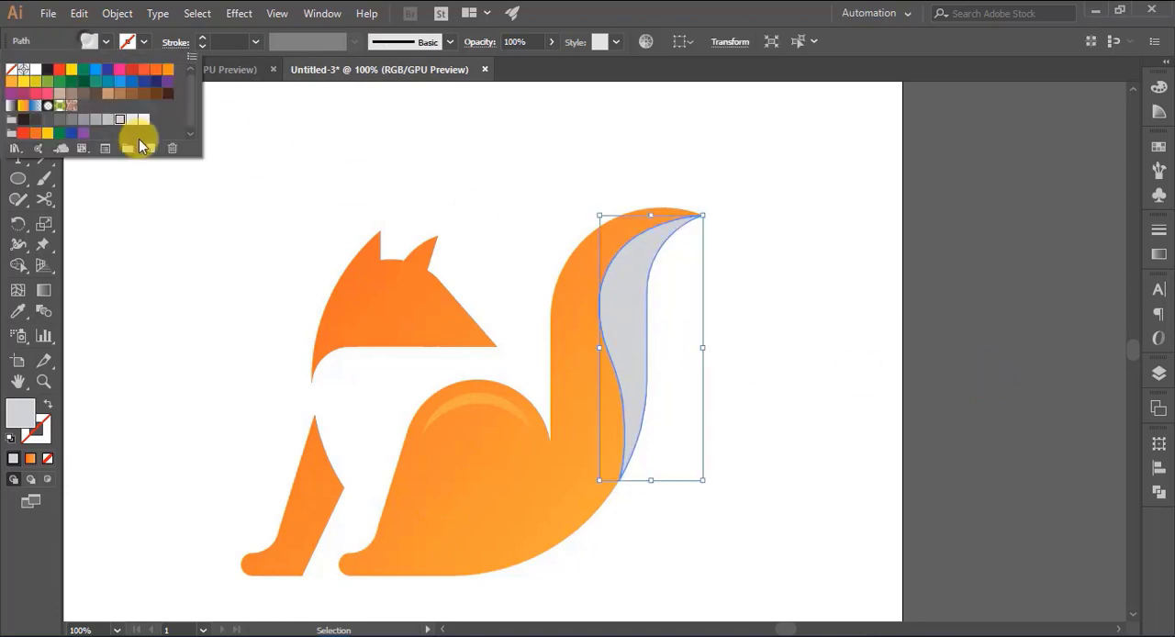
pyautogui.click(137, 119)
pyautogui.click(989, 379)
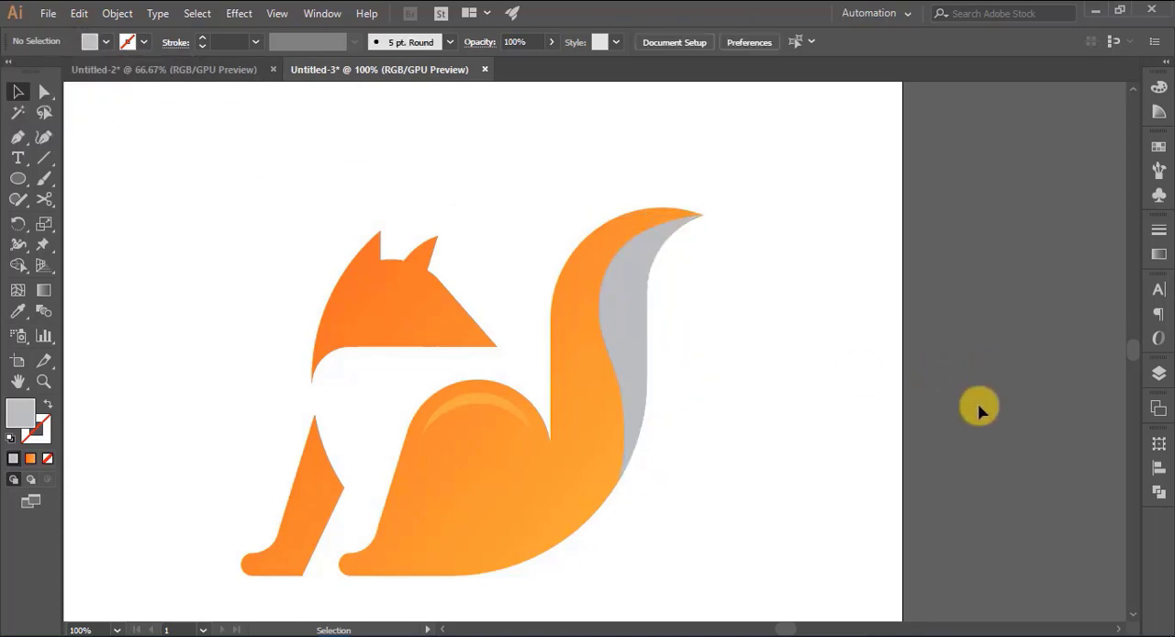
pyautogui.click(633, 333)
pyautogui.click(89, 41)
pyautogui.click(99, 111)
pyautogui.click(991, 368)
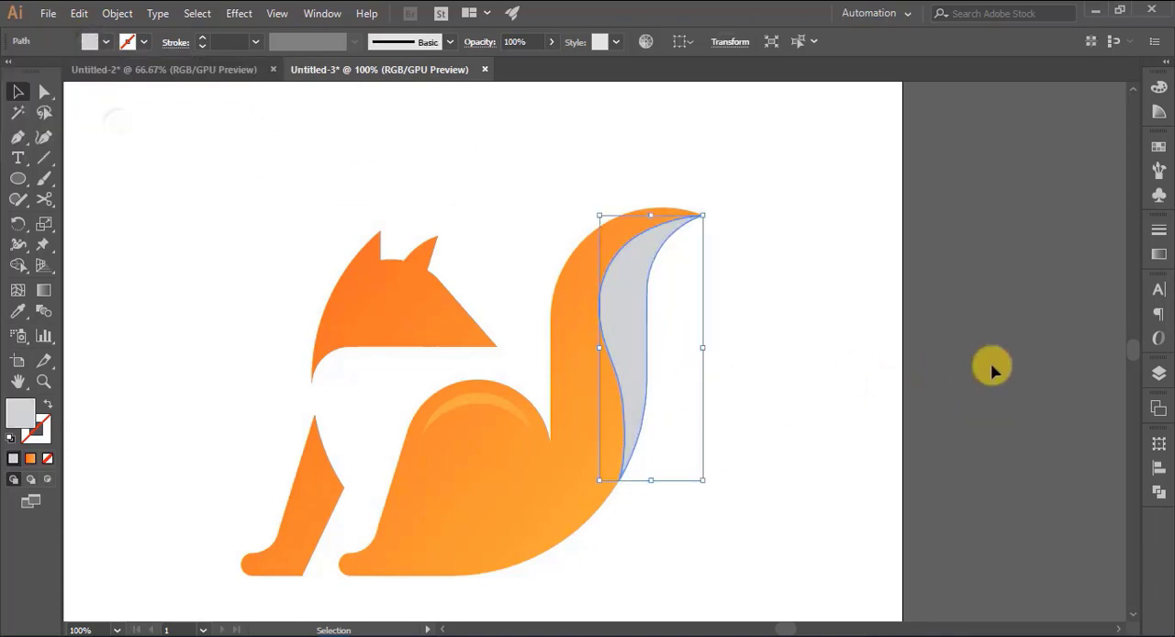
pyautogui.click(991, 369)
# - Fill the tail's accent shape with a very light, near-white grey swatch
pyautogui.click(618, 323)
pyautogui.click(89, 41)
pyautogui.click(144, 113)
pyautogui.click(986, 321)
pyautogui.click(991, 394)
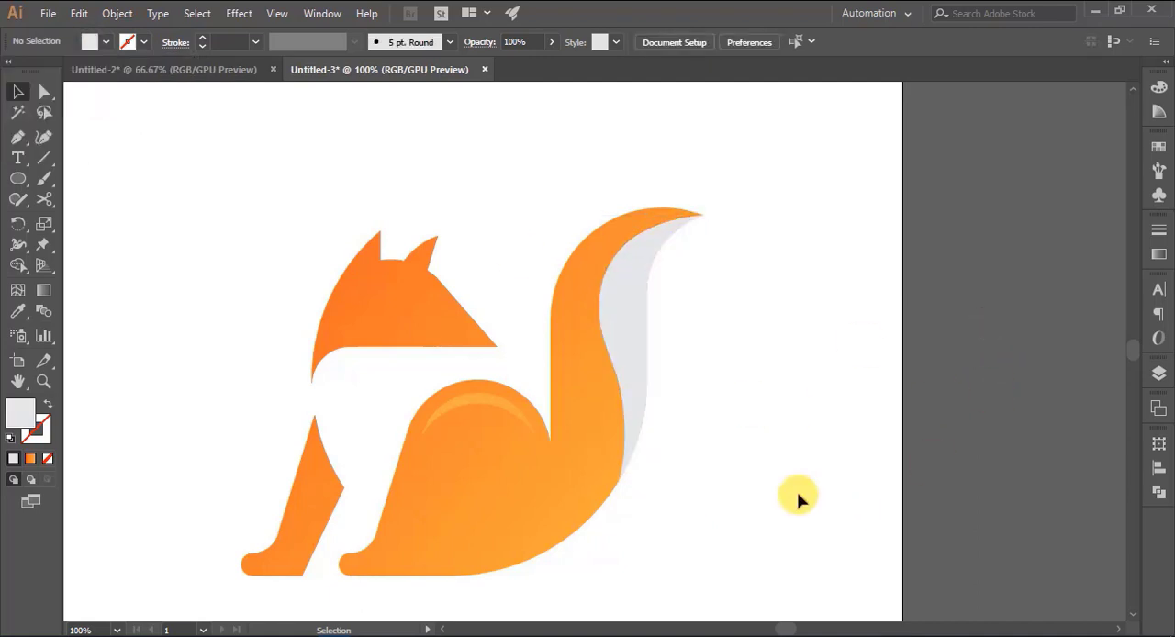
# - Draw a thin vertical Pen sliver about 80 px tall, bulging outward on one side, at the base of the tail
pyautogui.moveTo(678, 553); pyautogui.dragTo(797, 462)
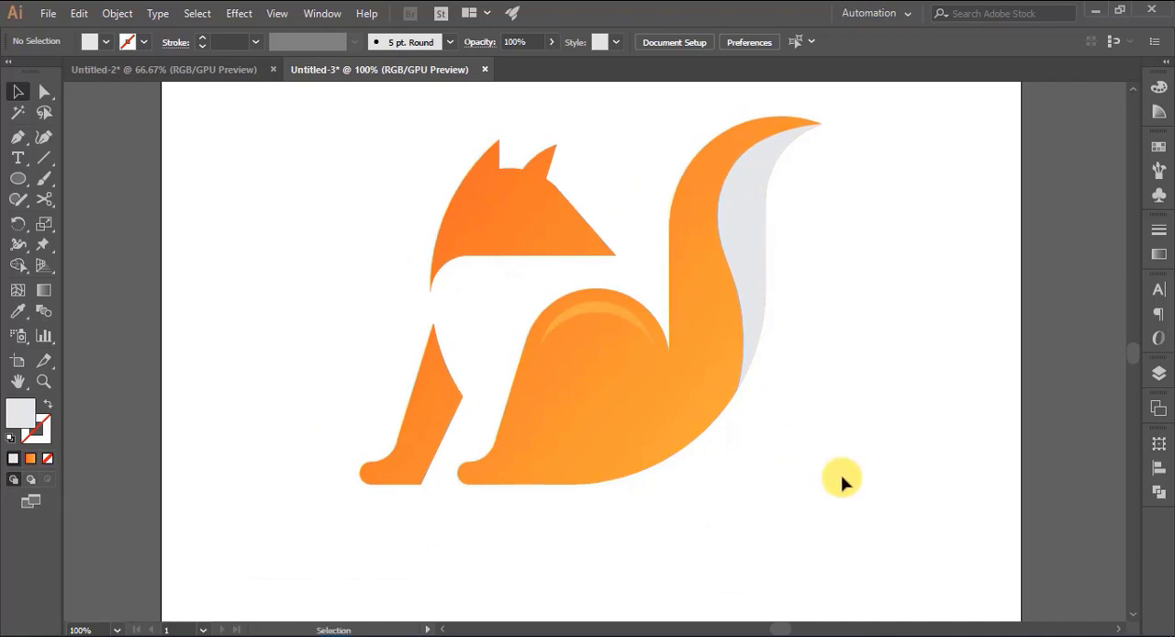
pyautogui.hotkey('ctrl', '=')
pyautogui.hotkey('ctrl', '=')
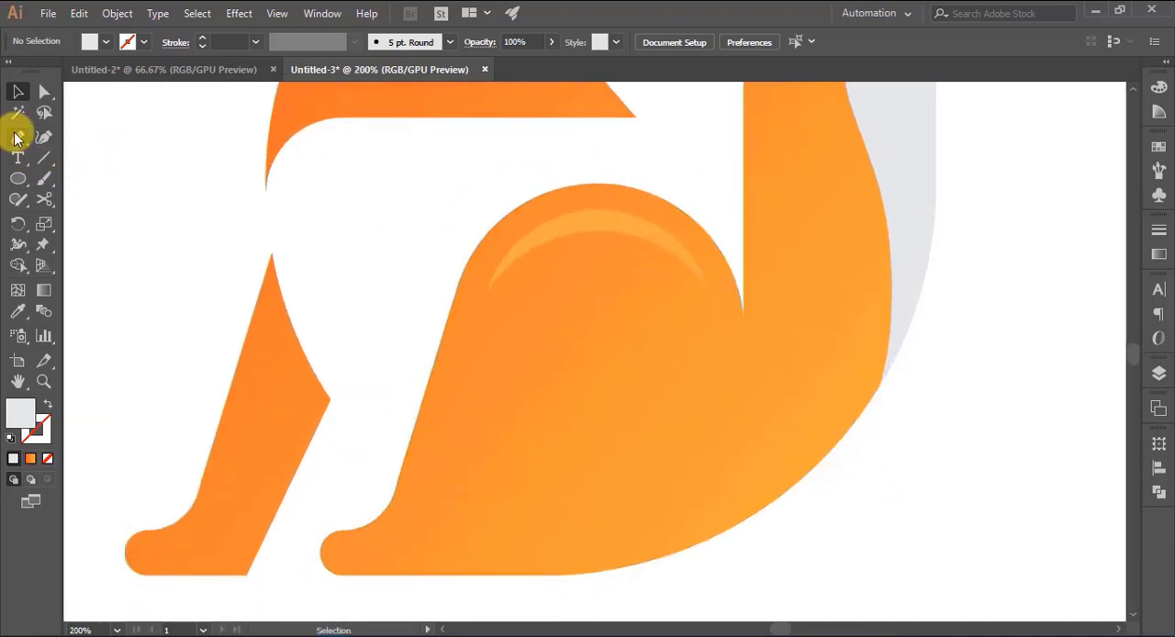
pyautogui.click(18, 137)
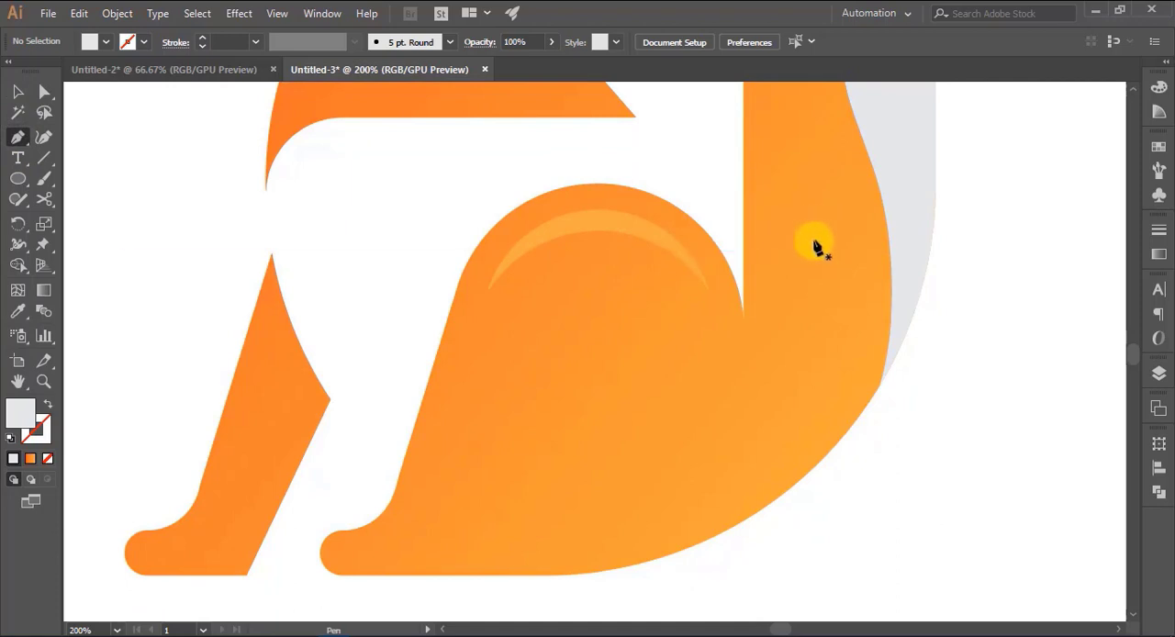
pyautogui.scroll(1, 815, 246)
pyautogui.click(808, 229)
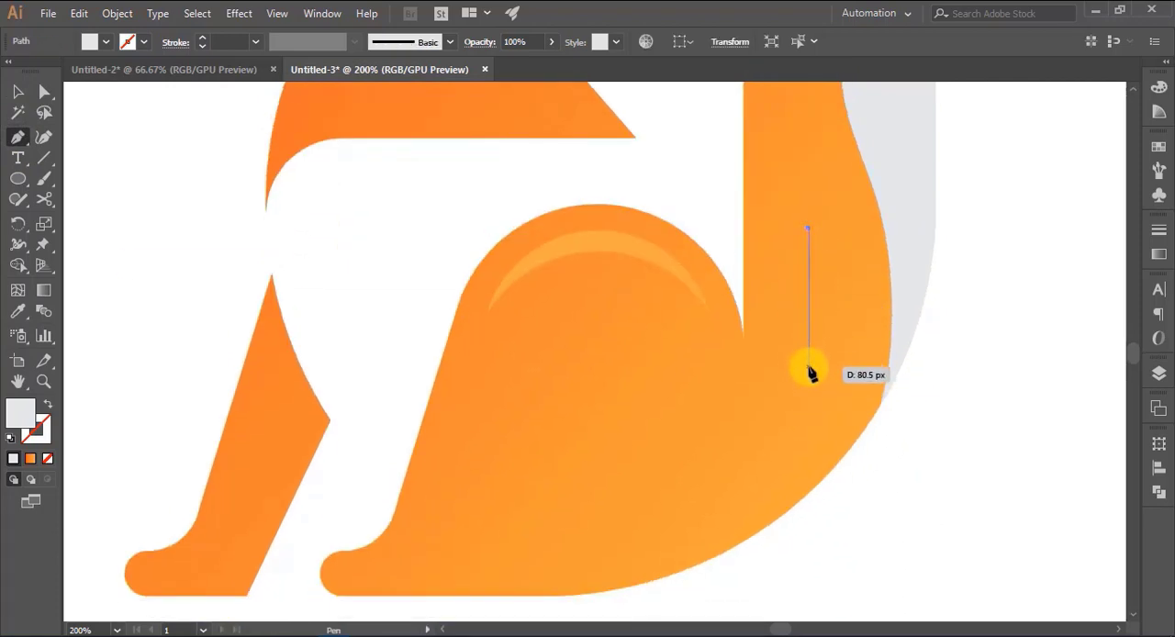
pyautogui.click(809, 367)
pyautogui.moveTo(808, 228); pyautogui.dragTo(774, 160)
pyautogui.press('v')
pyautogui.click(1011, 380)
# - Apply the haunch crescent's light orange fill to the sliver at the tail's base with the Eyedropper
pyautogui.click(813, 328)
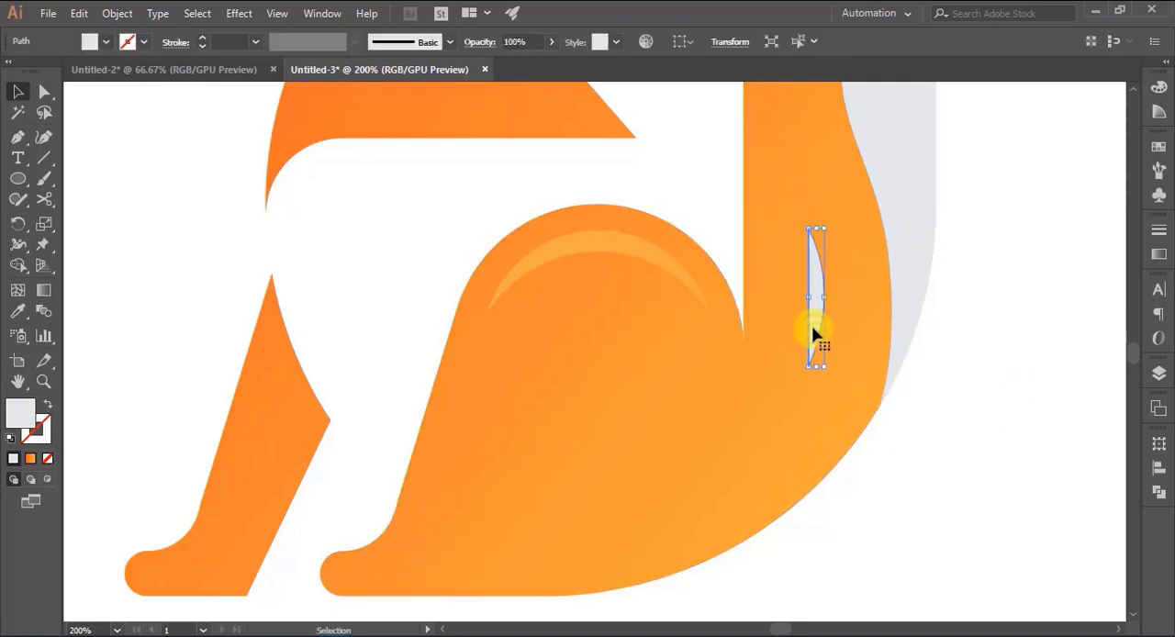
pyautogui.click(15, 310)
pyautogui.click(571, 276)
pyautogui.press('v')
pyautogui.click(512, 210)
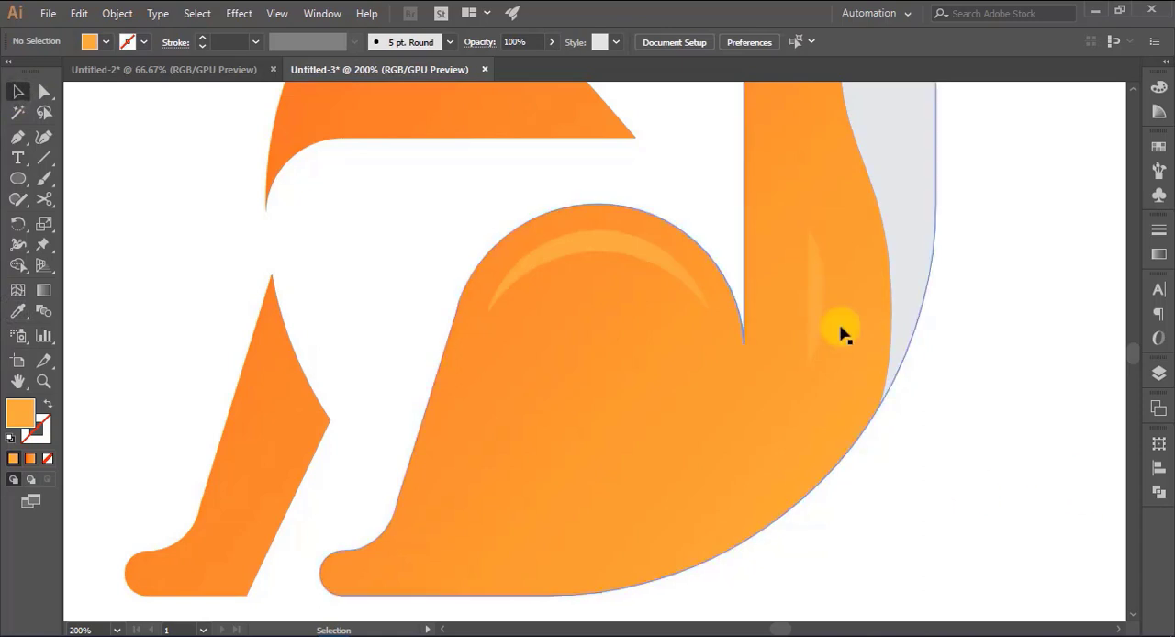
# - Lengthen the tail's highlight sliver by stretching it upward and downward
pyautogui.click(818, 293)
pyautogui.scroll(2, 819, 294)
pyautogui.moveTo(817, 293); pyautogui.dragTo(814, 246)
pyautogui.click(983, 498)
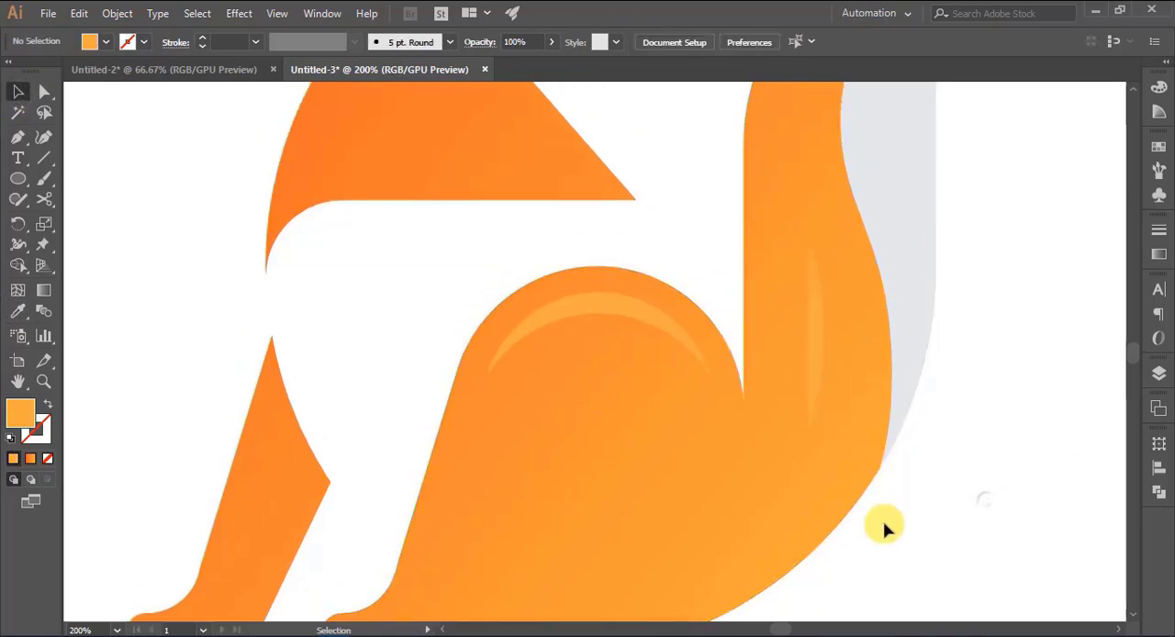
pyautogui.click(813, 395)
pyautogui.moveTo(816, 434); pyautogui.dragTo(816, 480)
pyautogui.click(979, 493)
# - Select all the fox's parts and group them
pyautogui.hotkey('ctrl', '0')
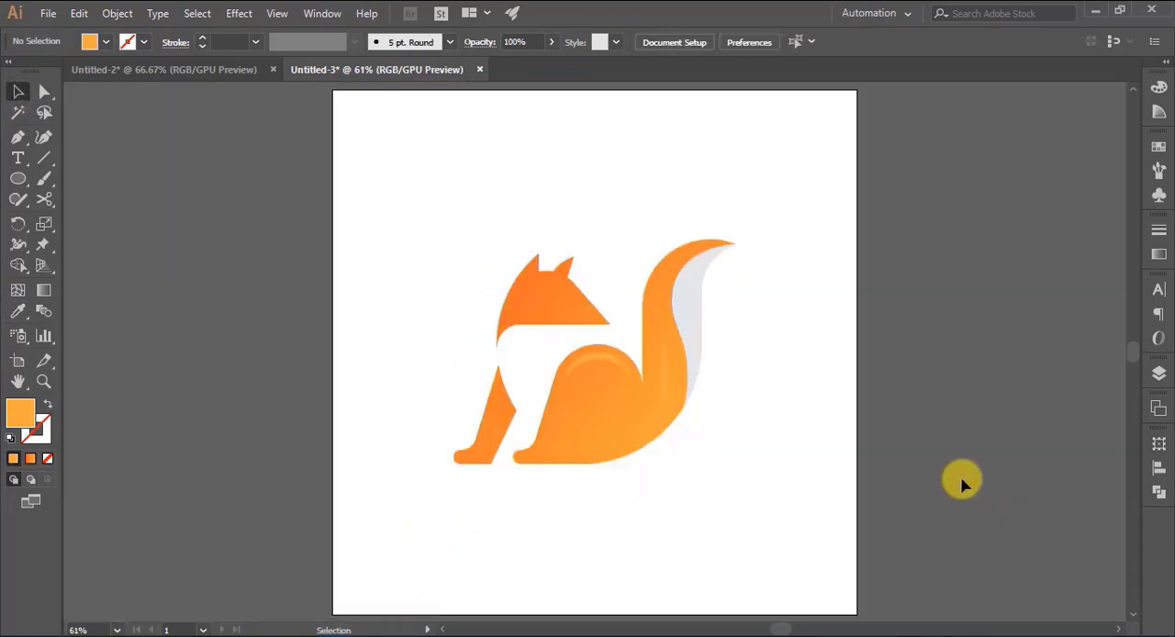
pyautogui.moveTo(441, 221); pyautogui.dragTo(795, 526)
pyautogui.hotkey('ctrl', 'g')
pyautogui.click(954, 402)
# - Add the text "FOX LOGO", enlarge it to 155.71 pt and position it beneath the fox
pyautogui.click(17, 157)
pyautogui.click(480, 496)
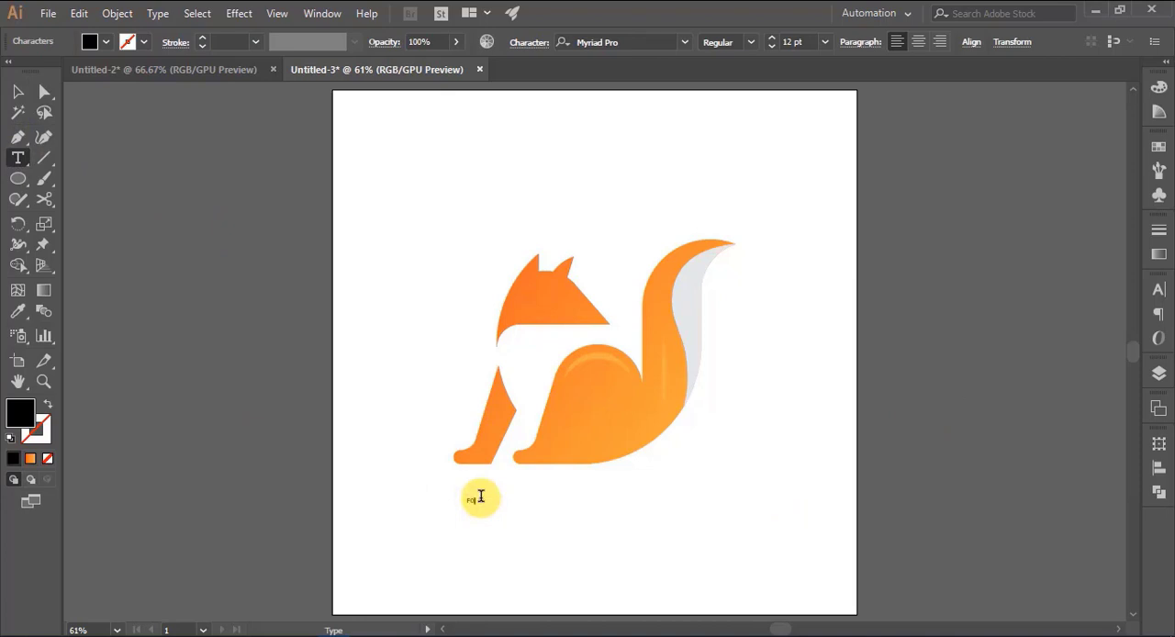
pyautogui.write('FOX LOGO')
pyautogui.click(20, 92)
pyautogui.moveTo(495, 506); pyautogui.dragTo(777, 575)
pyautogui.scroll(-2, 726, 520)
pyautogui.moveTo(542, 488); pyautogui.dragTo(558, 512)
# - Set the "FOX LOGO" text in Raleway Bold and scale it down to 109.2 pt
pyautogui.click(642, 42)
pyautogui.write('RA')
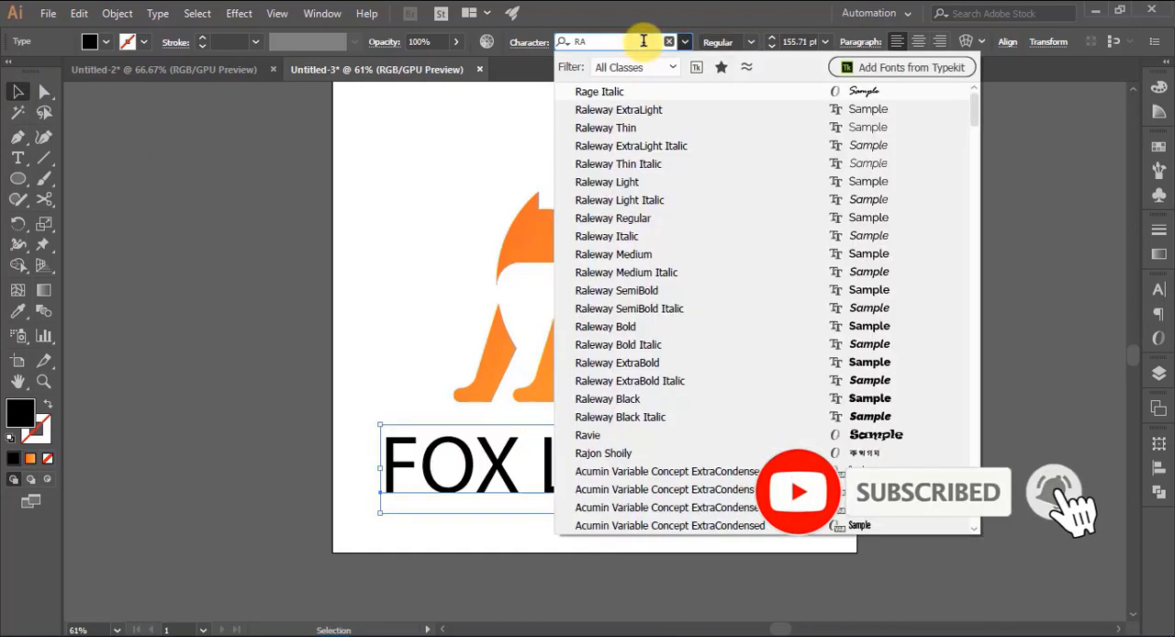
pyautogui.click(625, 325)
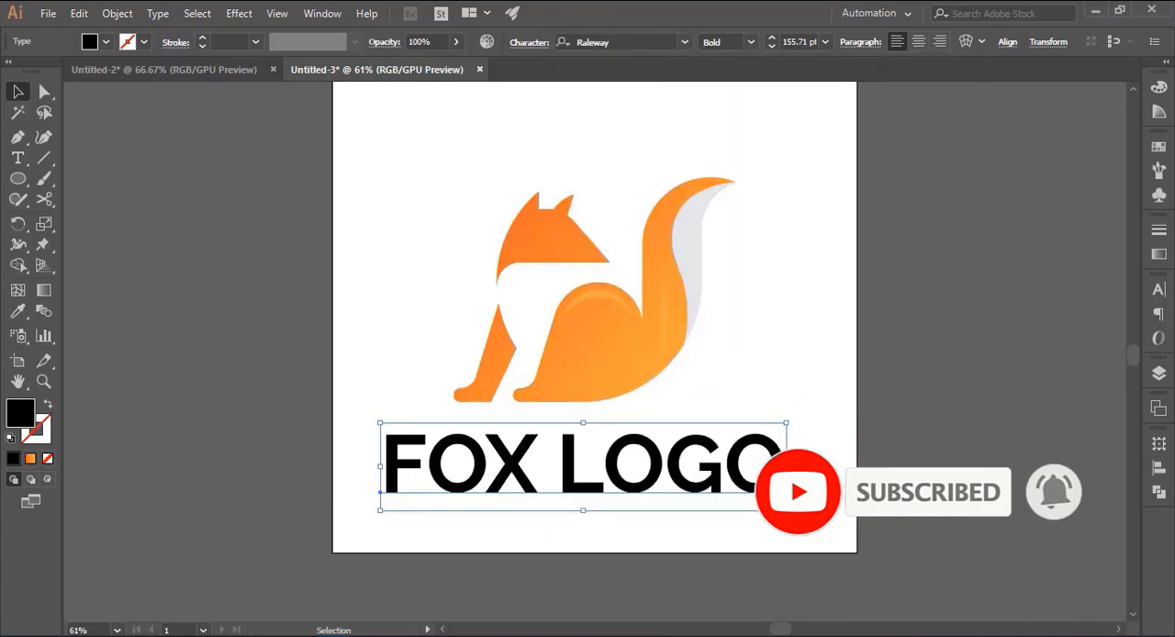
pyautogui.moveTo(786, 466); pyautogui.dragTo(664, 467)
pyautogui.click(942, 460)
# - Set the tracking of the "FOX LOGO" text to 100
pyautogui.click(626, 488)
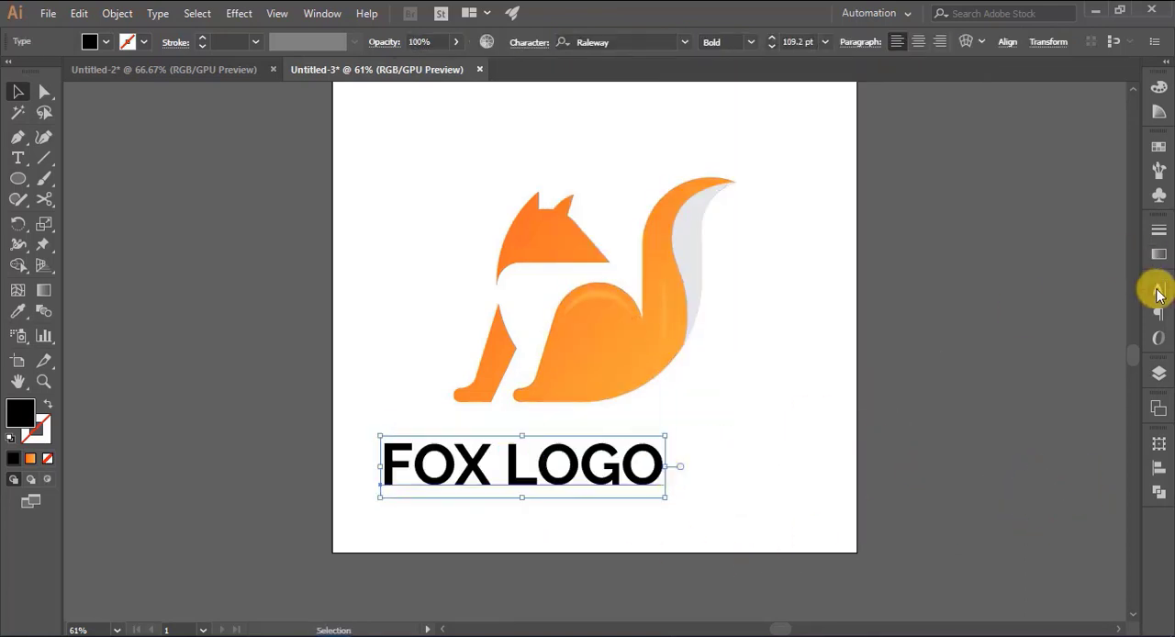
pyautogui.click(1159, 289)
pyautogui.write('1000')
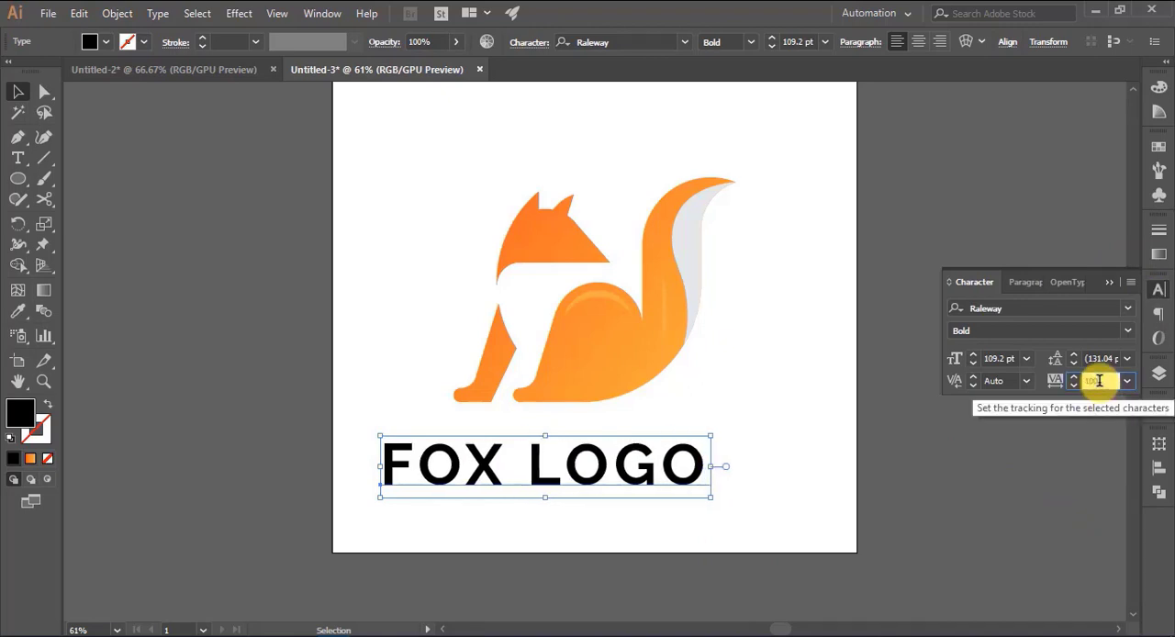
# - Set the tracking of the "FOX LOGO" text to 200 and its font weight to SemiBold
pyautogui.press('BackSpace')
pyautogui.press('BackSpace')
pyautogui.press('BackSpace')
pyautogui.press('BackSpace')
pyautogui.write('200')
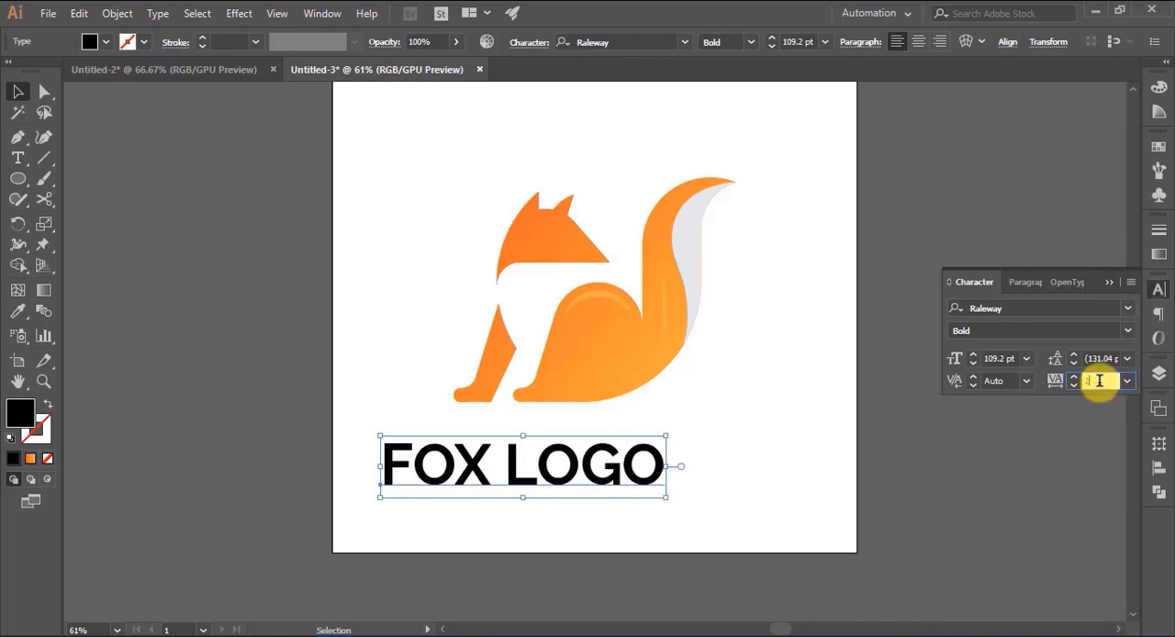
pyautogui.click(1109, 282)
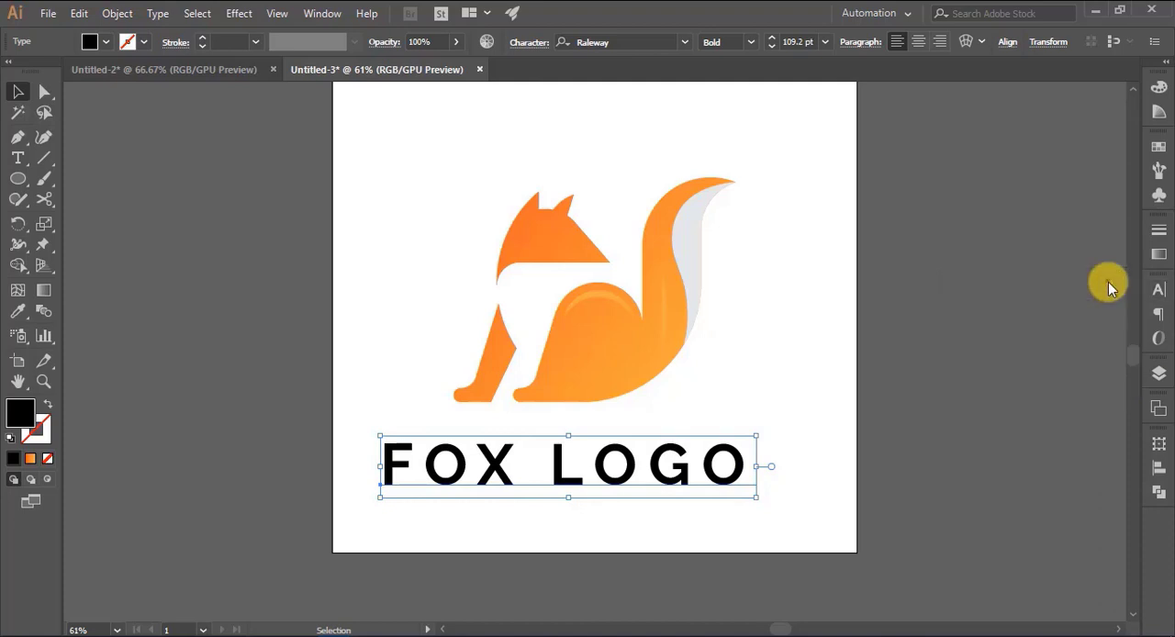
pyautogui.click(750, 42)
pyautogui.click(740, 254)
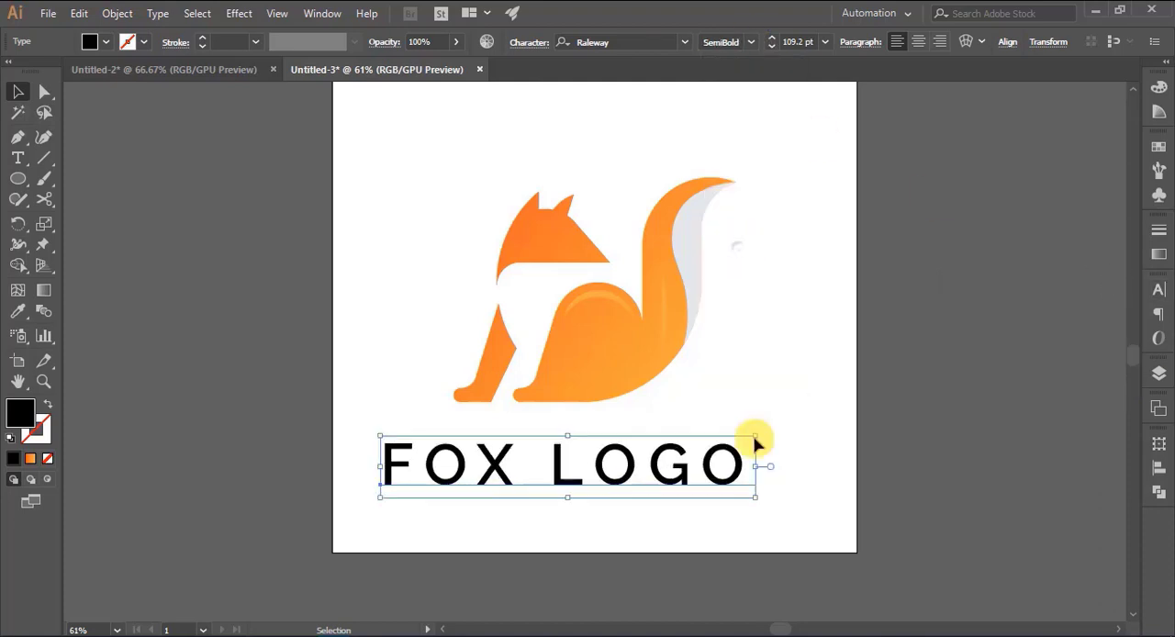
# - Scale the "FOX LOGO" text down slightly, place it roughly centred beneath the fox and convert it to outlines
pyautogui.moveTo(569, 484)
pyautogui.mouseDown()
pyautogui.moveTo(588, 476)
pyautogui.moveTo(578, 484)
pyautogui.moveTo(588, 482)
pyautogui.moveTo(576, 468)
pyautogui.moveTo(572, 481)
pyautogui.mouseUp()
pyautogui.rightClick(579, 486)
pyautogui.click(643, 270)
pyautogui.click(991, 471)
pyautogui.click(925, 468)
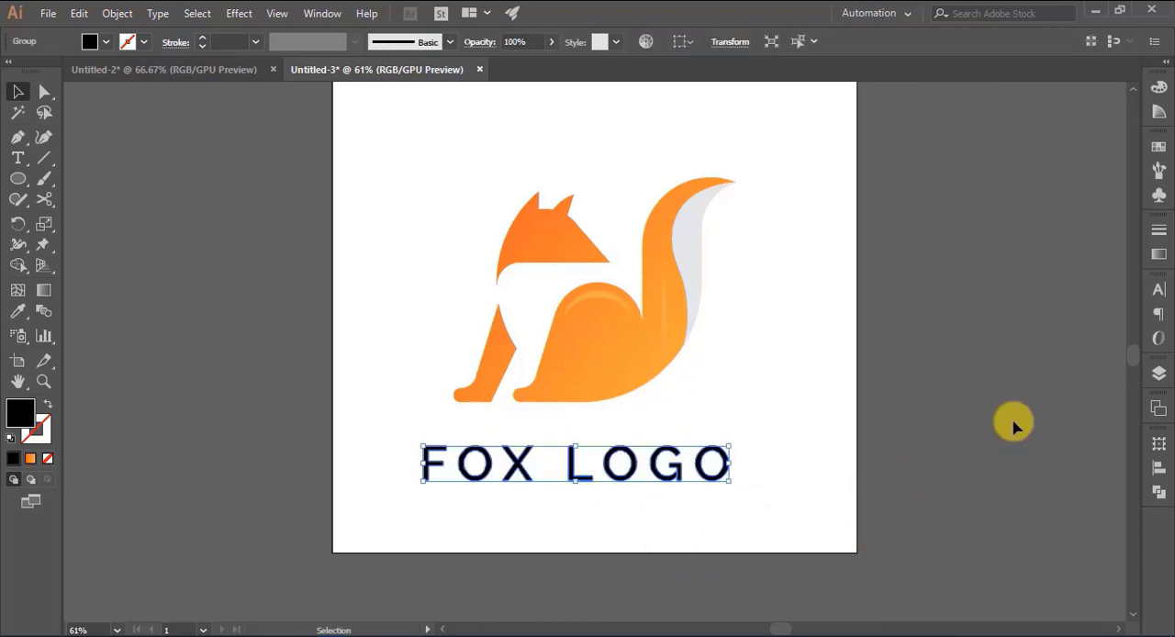
pyautogui.click(1012, 425)
# - Fill the outlined "FOX LOGO" lettering with a very dark teal based on the teal swatch
pyautogui.click(632, 476)
pyautogui.click(87, 48)
pyautogui.click(99, 87)
pyautogui.doubleClick(21, 413)
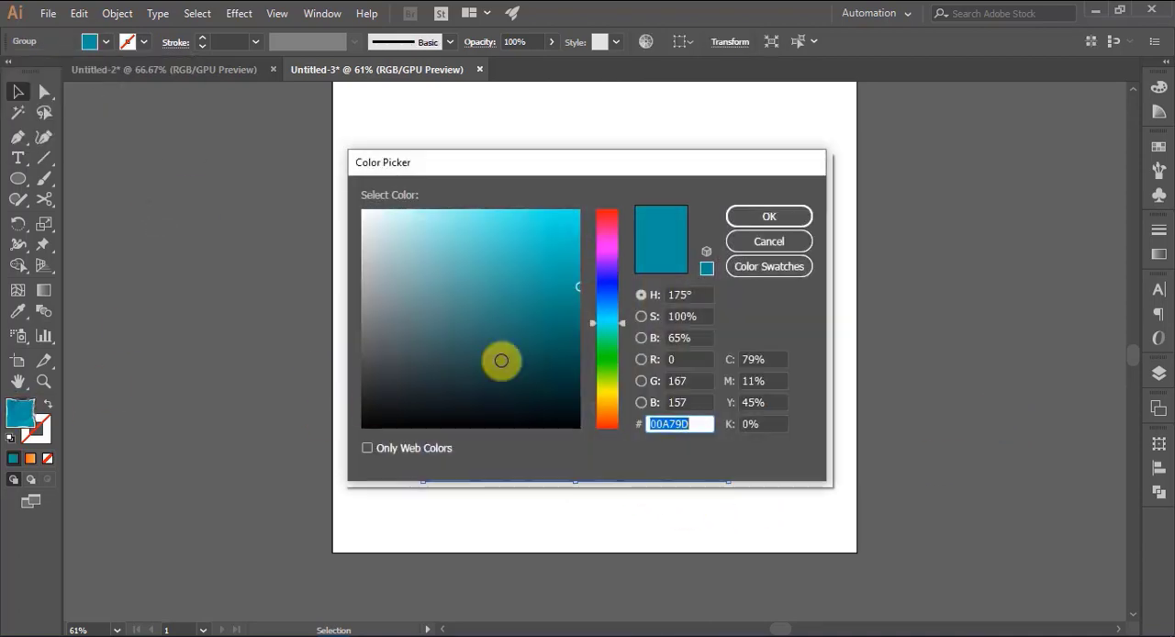
pyautogui.click(558, 390)
pyautogui.click(769, 216)
pyautogui.click(945, 405)
# - Select the fox and the lettering together and align them on their horizontal centres
pyautogui.click(606, 370)
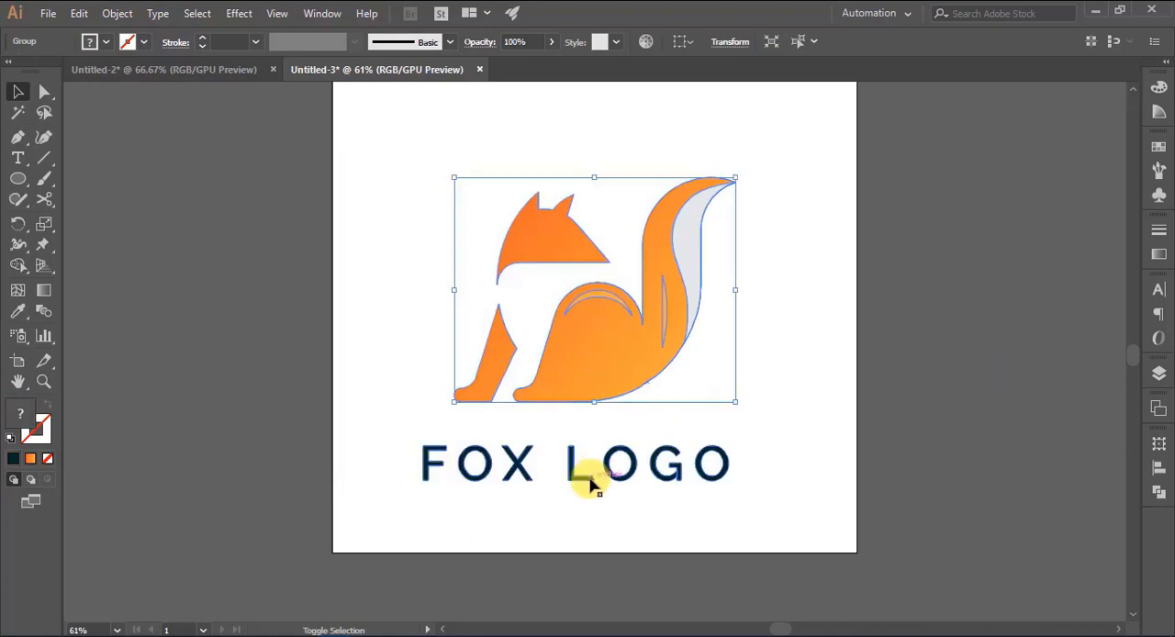
pyautogui.keyDown('shift'); pyautogui.click(593, 475); pyautogui.keyUp('shift')
pyautogui.click(740, 42)
pyautogui.click(863, 273)
pyautogui.click(657, 341)
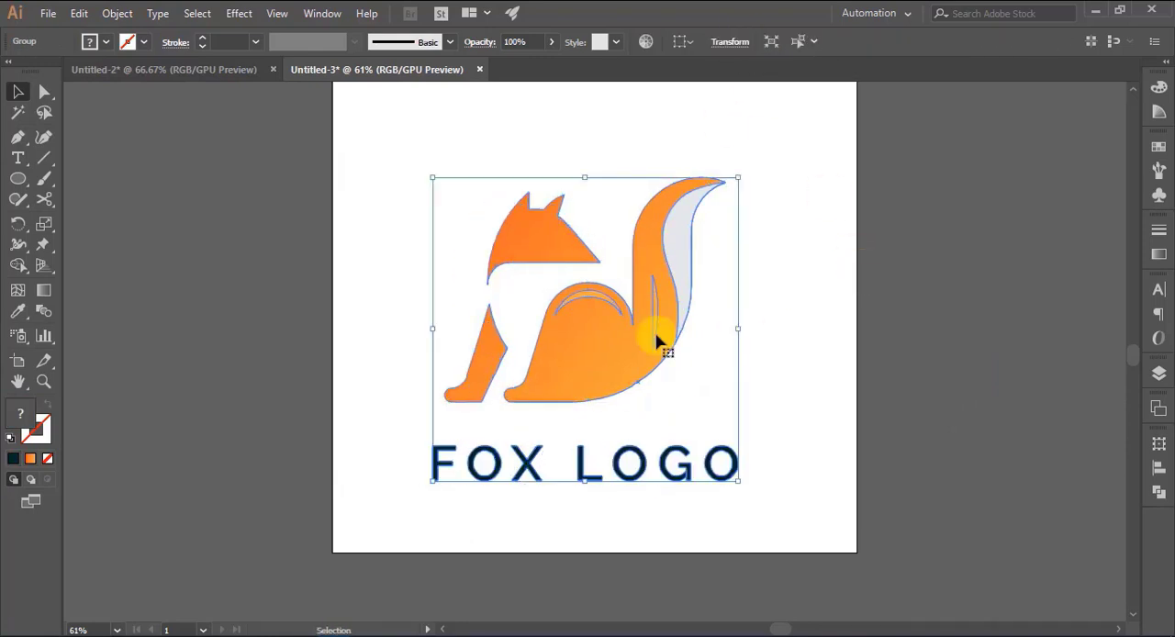
# - Scale the fox and lettering down together proportionally and reposition them in the middle of the artboard
pyautogui.moveTo(585, 482); pyautogui.dragTo(586, 429)
pyautogui.moveTo(592, 319); pyautogui.dragTo(594, 297)
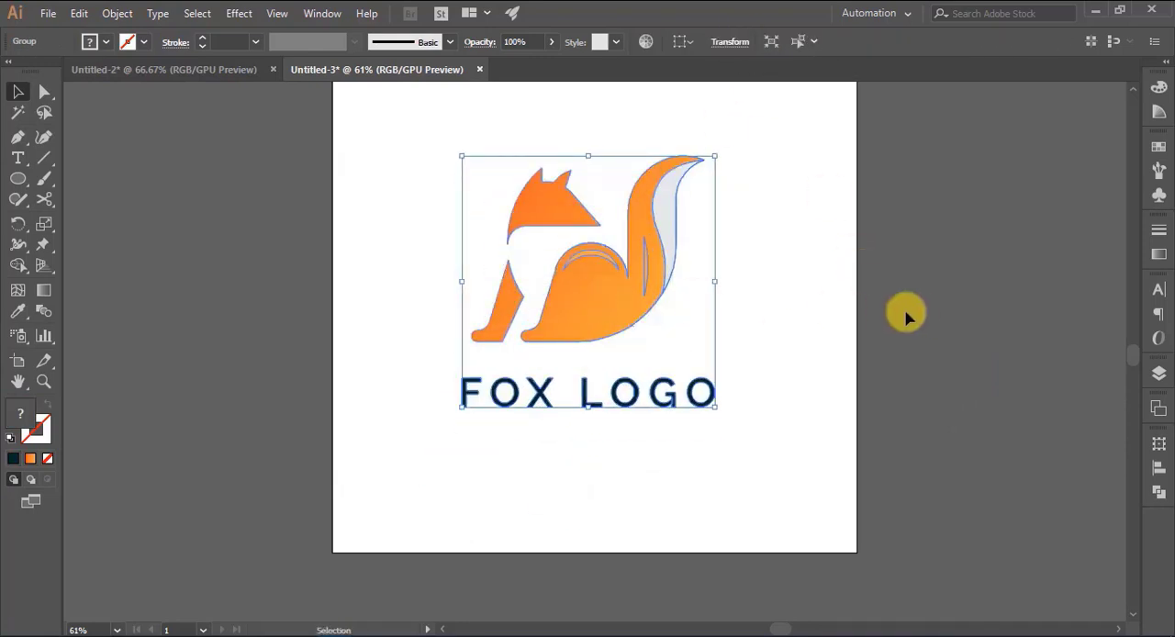
pyautogui.scroll(1, 917, 318)
pyautogui.scroll(1, 917, 319)
pyautogui.click(957, 367)
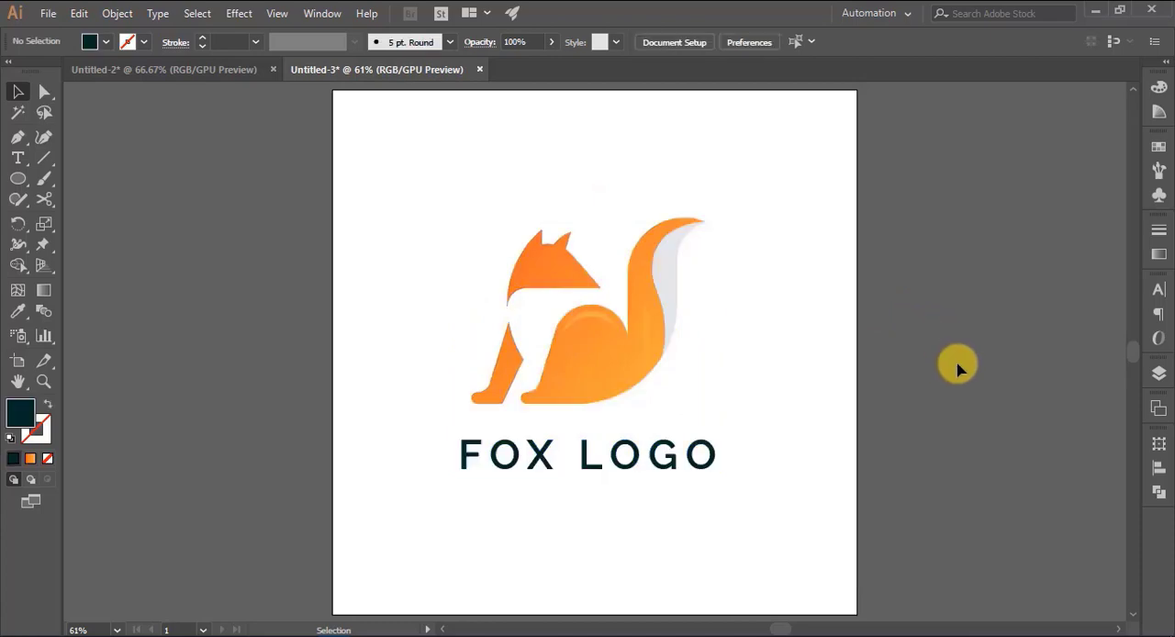